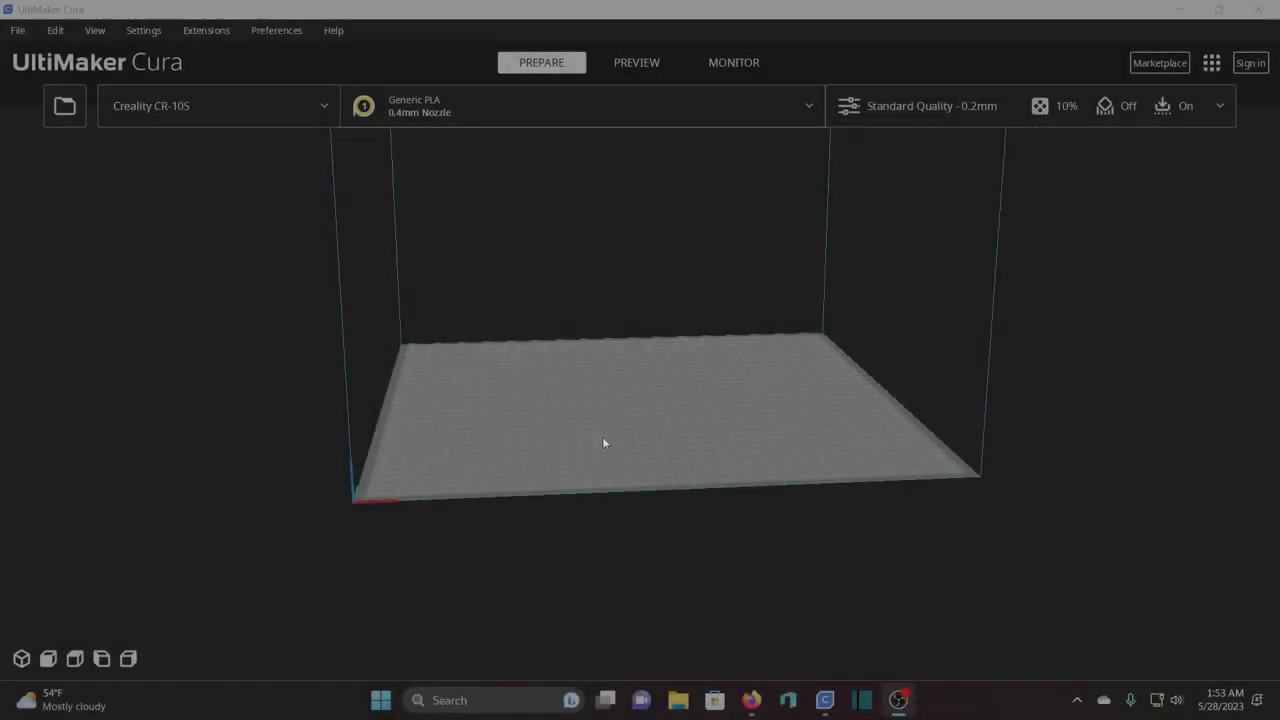
Open the Standard Quality 0.2mm custom settings and review Initial Layer Height 0.28 mm and line widths
{"action": "right_click_drag", "start_coordinate": [603, 442], "coordinate": [619, 581]}
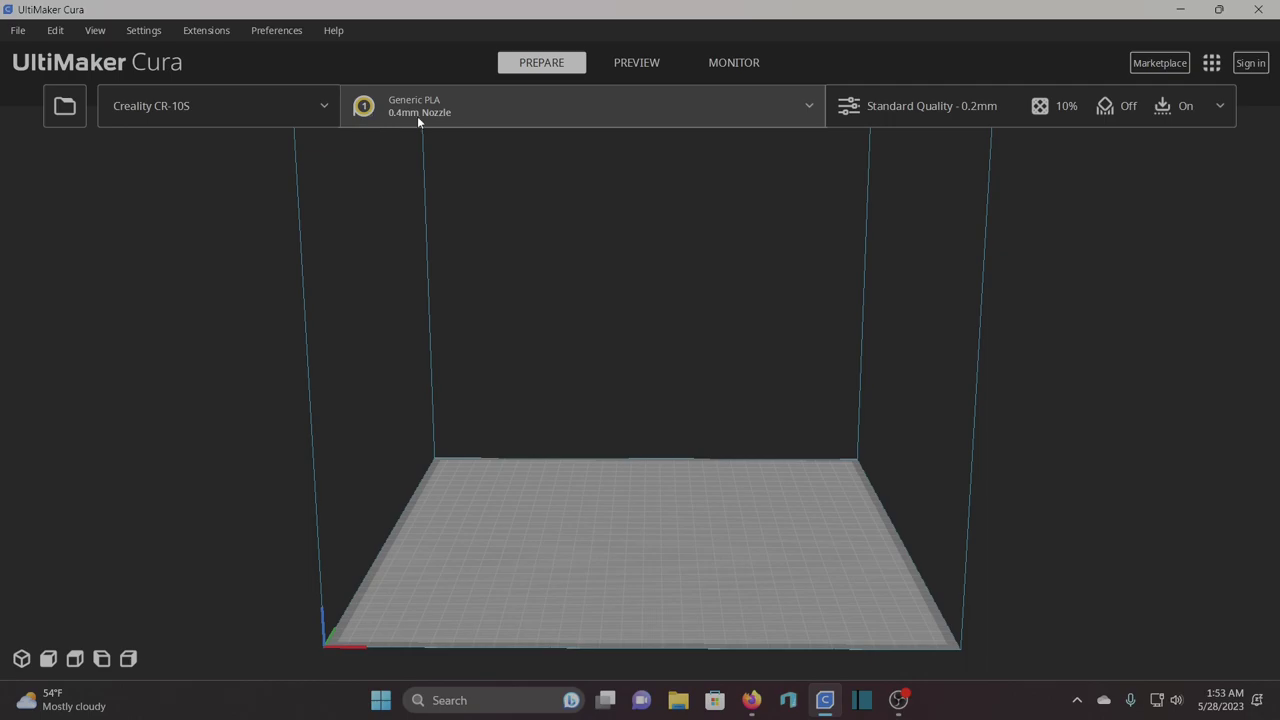
{"action": "middle_click_drag", "start_coordinate": [905, 223], "coordinate": [690, 250]}
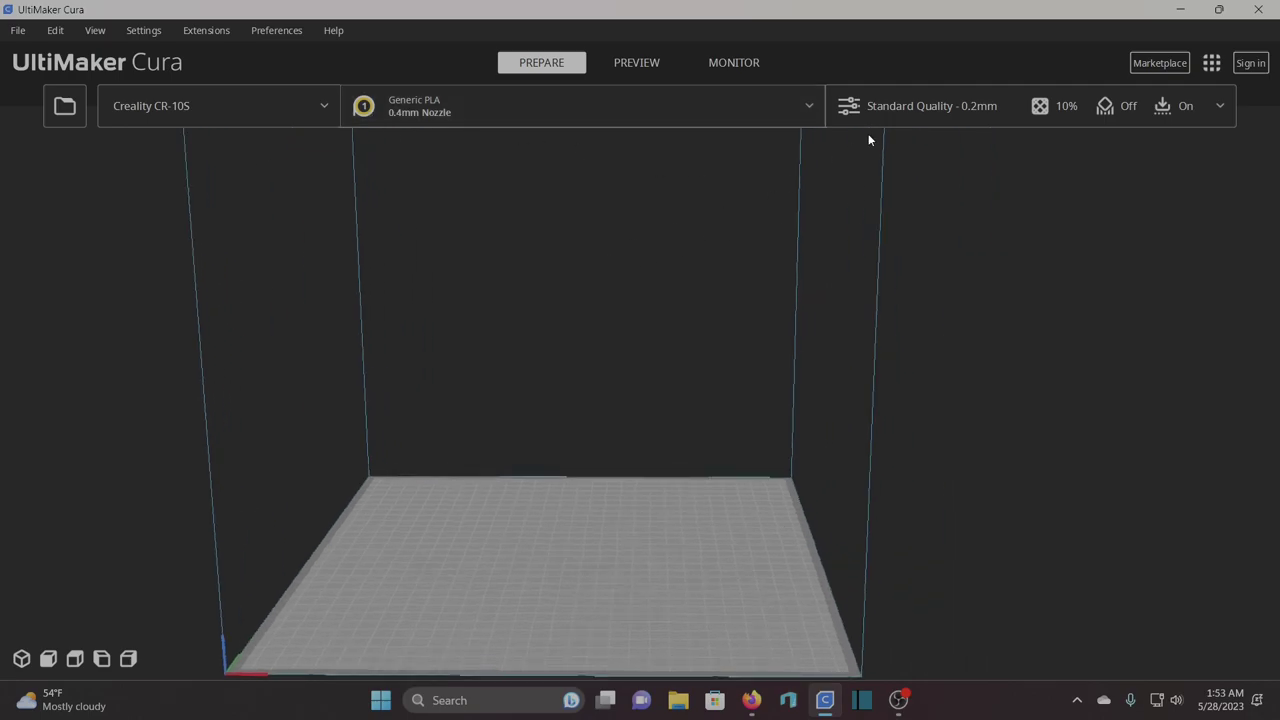
{"action": "left_click", "coordinate": [929, 116]}
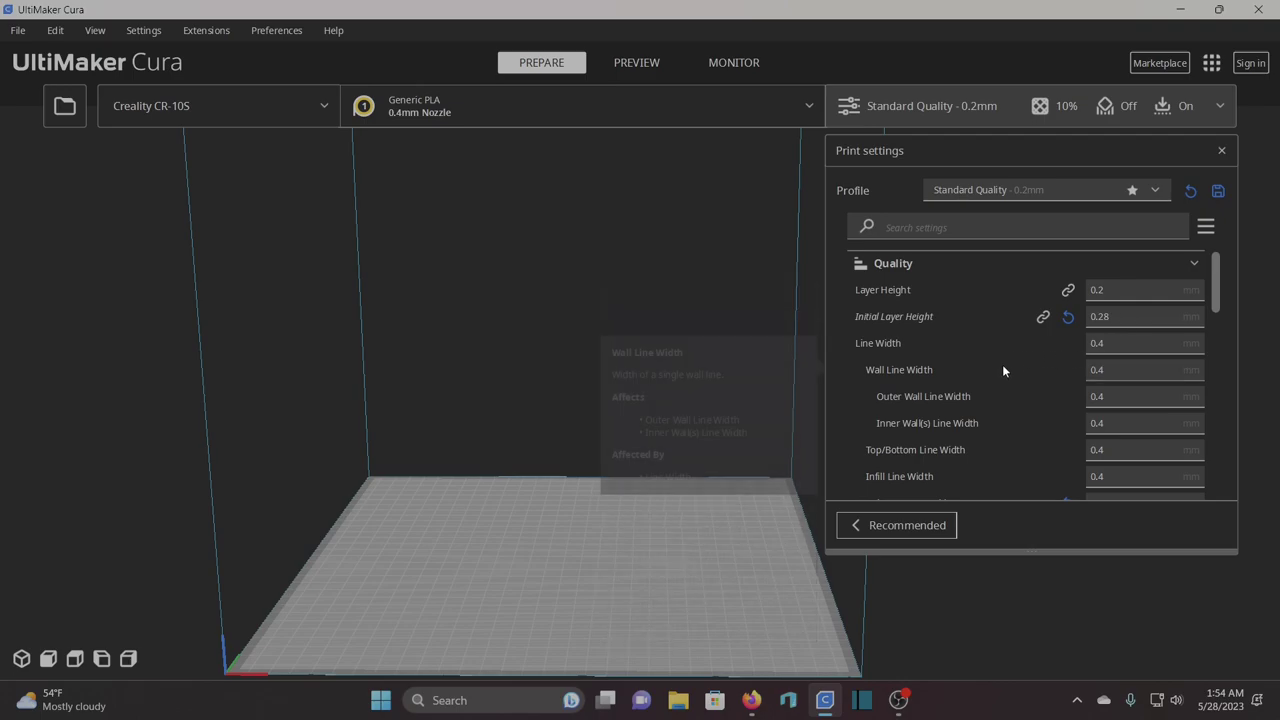
{"action": "scroll", "coordinate": [1002, 365], "scroll_direction": "down", "scroll_amount": 1}
{"action": "scroll", "coordinate": [1002, 365], "scroll_direction": "down", "scroll_amount": 2}
{"action": "mouse_move", "coordinate": [900, 389]}
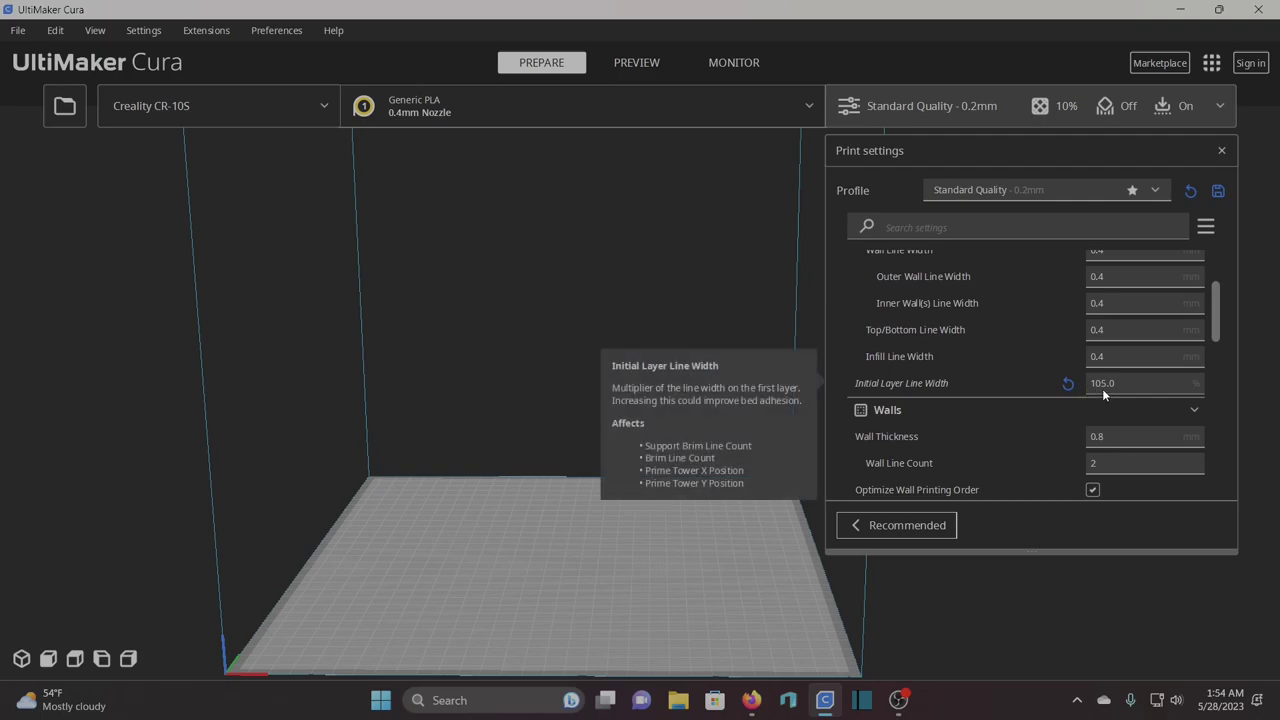
{"action": "mouse_move", "coordinate": [1006, 344]}
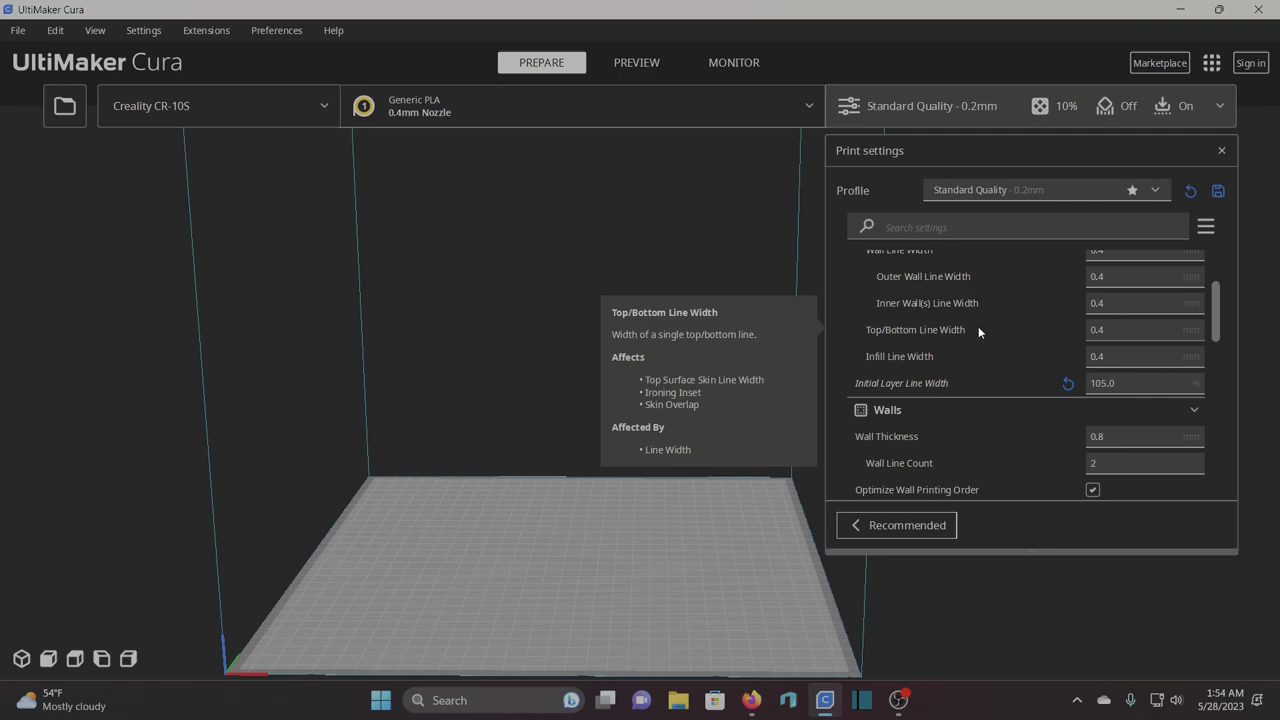
Expand the Speed group, showing Print Speed 50.0 mm/s and Travel Speed 150.0 mm/s
{"action": "scroll", "coordinate": [978, 326], "scroll_direction": "down", "scroll_amount": 5}
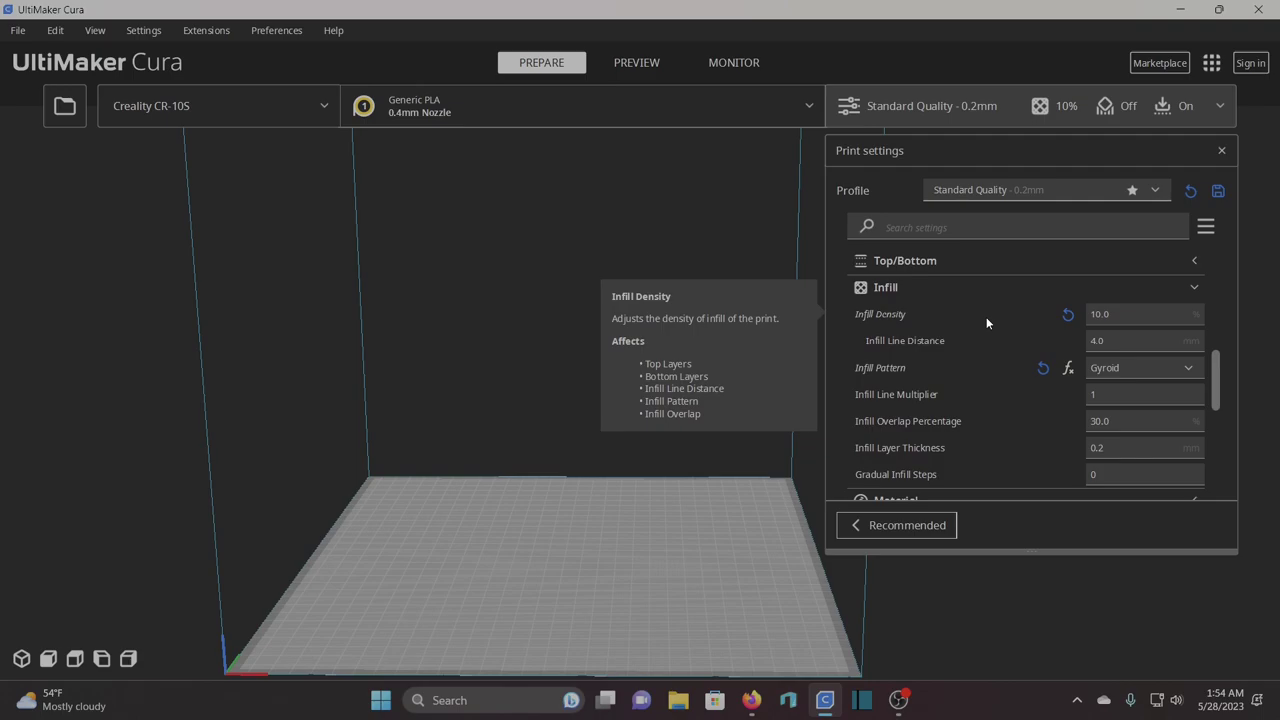
{"action": "mouse_move", "coordinate": [982, 368]}
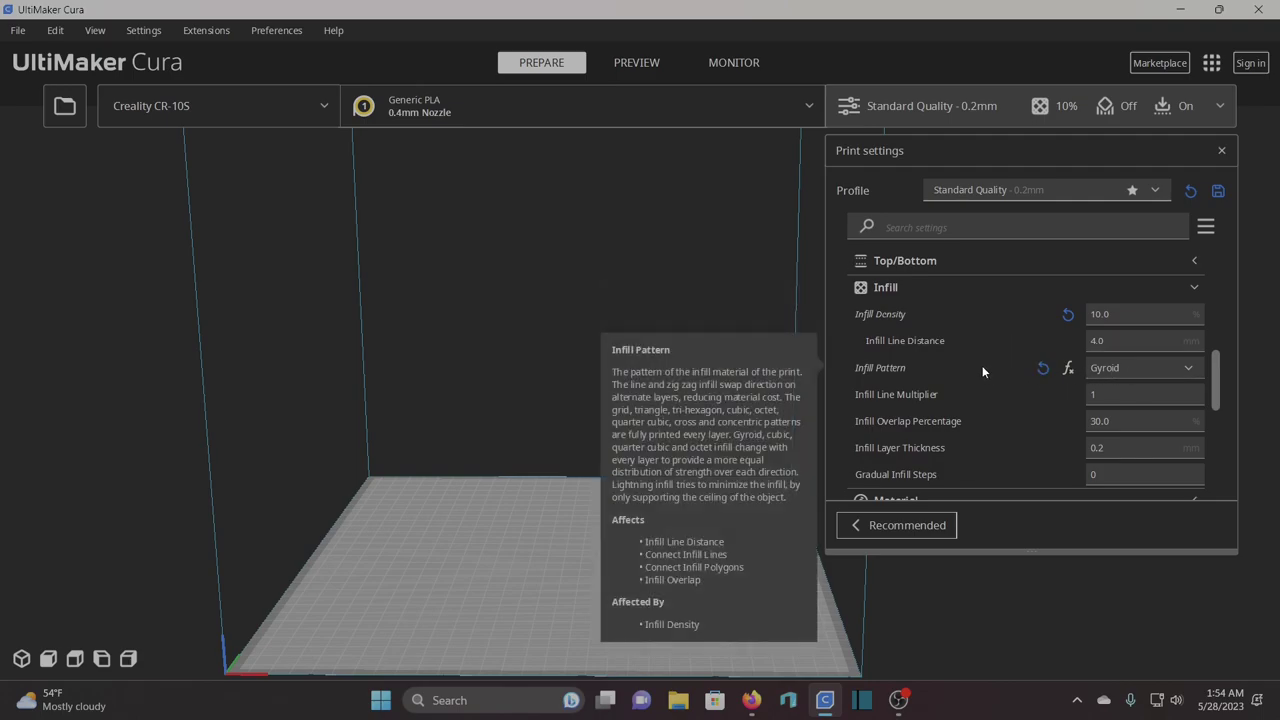
{"action": "scroll", "coordinate": [983, 371], "scroll_direction": "down", "scroll_amount": 3}
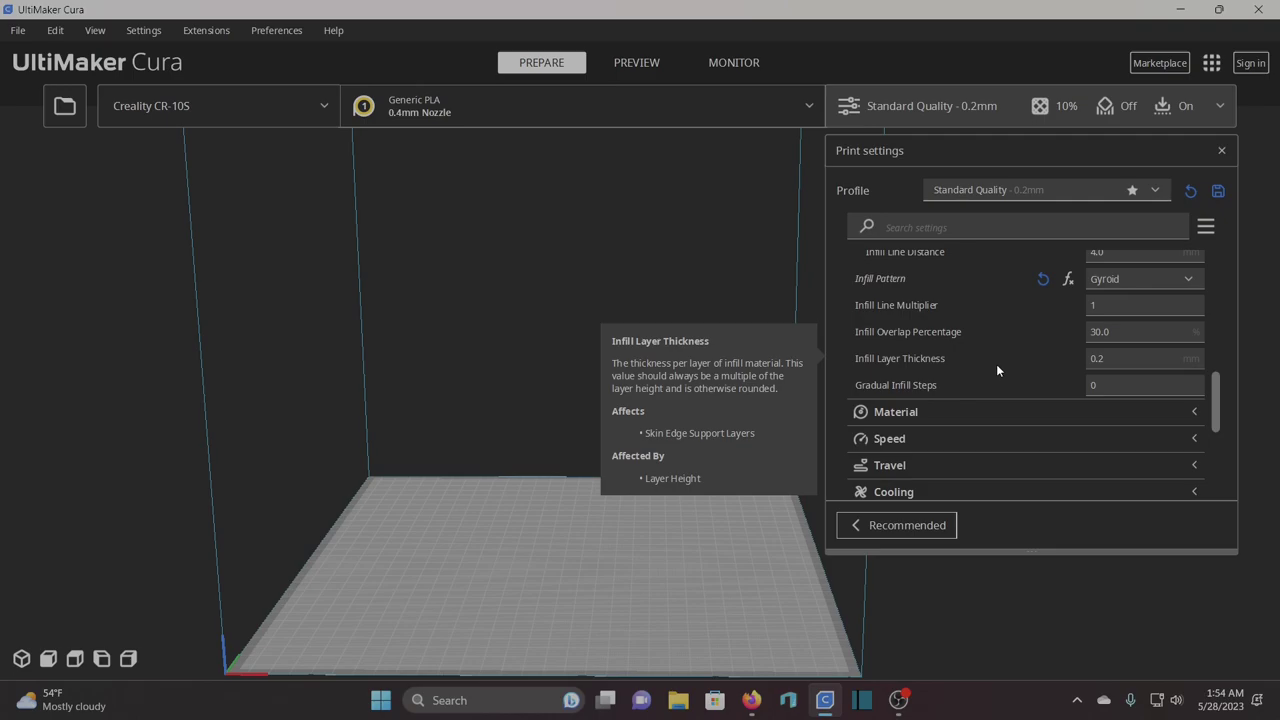
{"action": "scroll", "coordinate": [996, 366], "scroll_direction": "down", "scroll_amount": 2}
{"action": "left_click", "coordinate": [995, 370]}
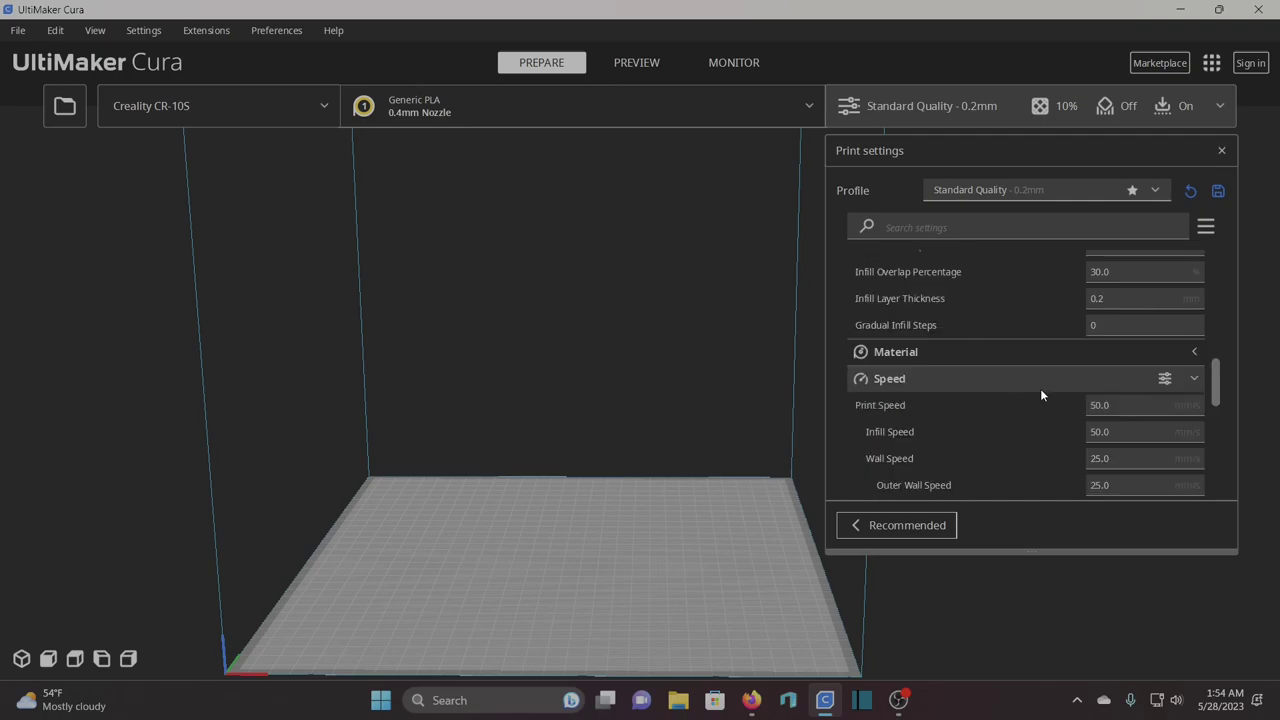
Scroll down to confirm Generate Support is off and adhesion is Raft
{"action": "mouse_move", "coordinate": [1131, 404]}
{"action": "scroll", "coordinate": [1032, 408], "scroll_direction": "down", "scroll_amount": 6}
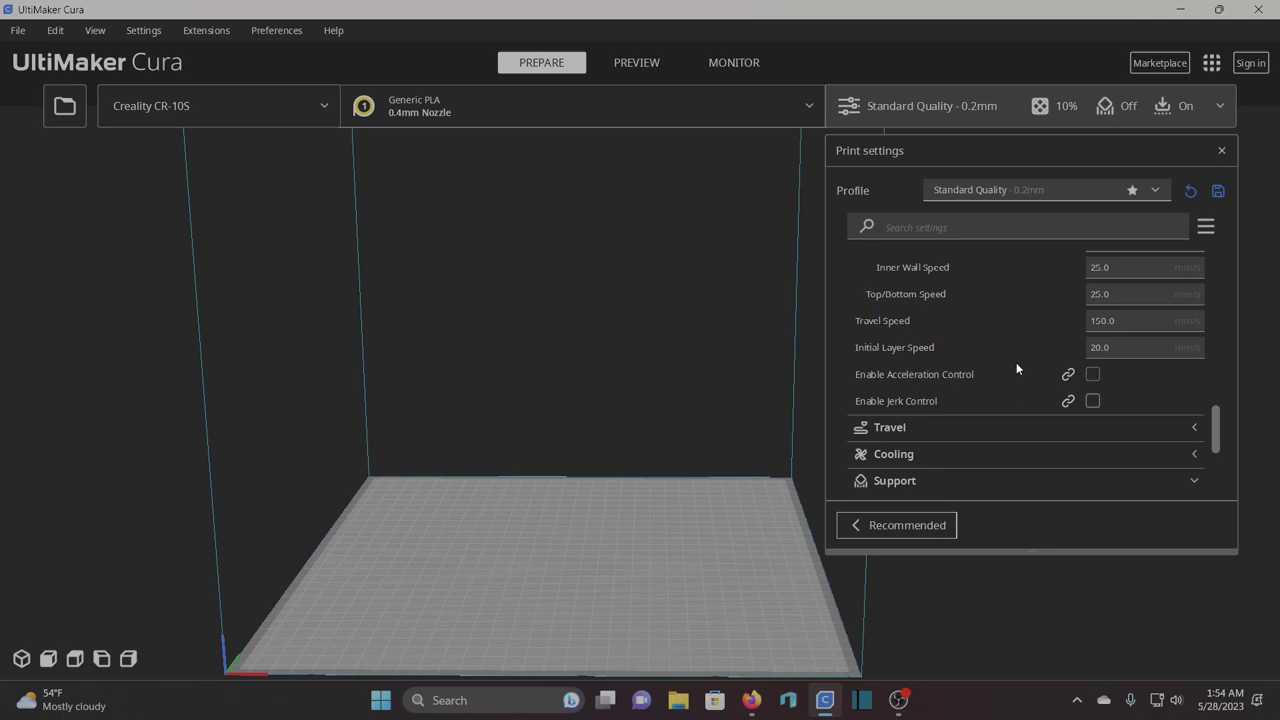
{"action": "scroll", "coordinate": [1016, 362], "scroll_direction": "down", "scroll_amount": 4}
{"action": "mouse_move", "coordinate": [999, 354]}
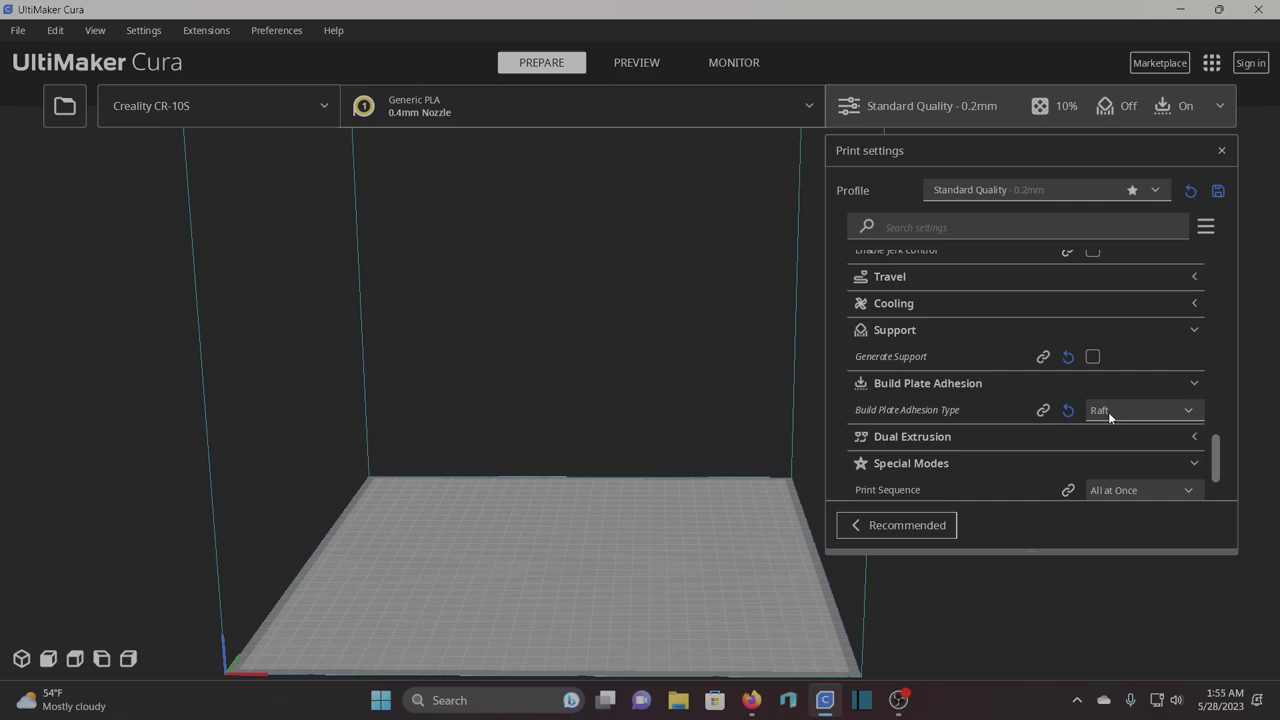
Search the Marketplace for 'custom support' and find Cylindric Custom Support marked installed
{"action": "mouse_move", "coordinate": [980, 411]}
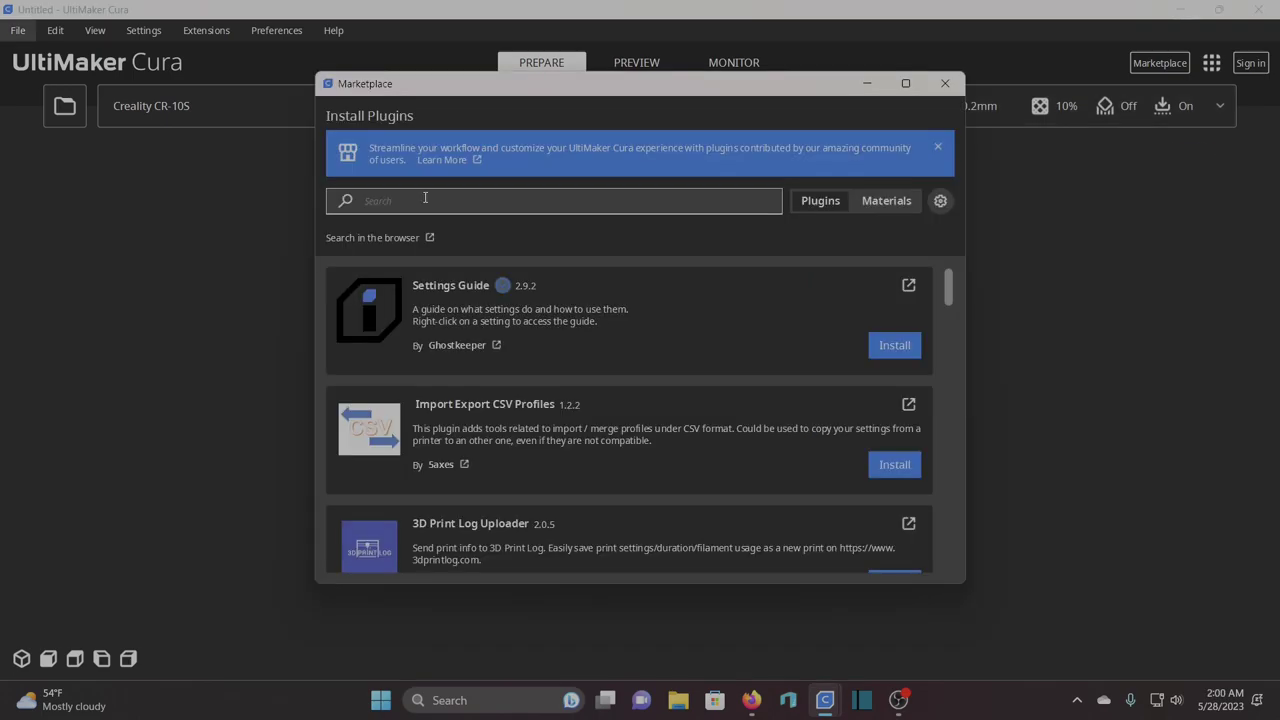
{"action": "type", "text": "c"}
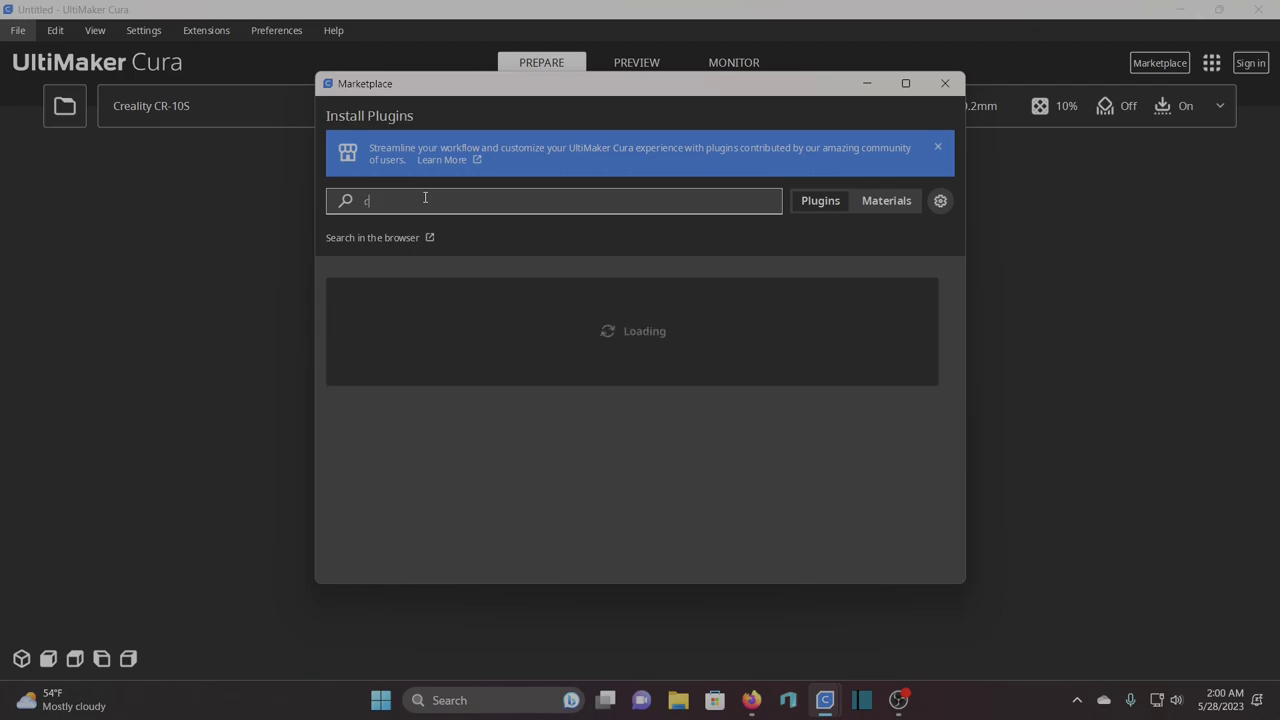
{"action": "type", "text": "ustom support"}
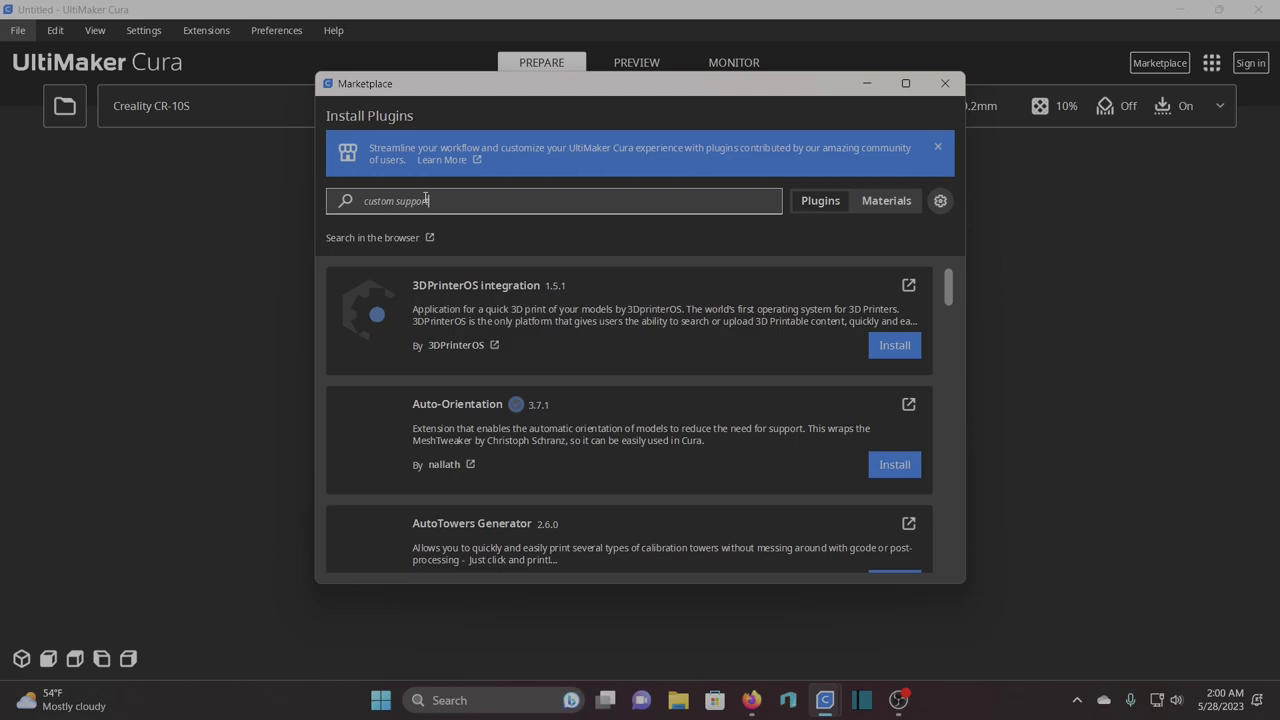
{"action": "scroll", "coordinate": [446, 314], "scroll_direction": "down", "scroll_amount": 4}
{"action": "scroll", "coordinate": [452, 318], "scroll_direction": "down", "scroll_amount": 5}
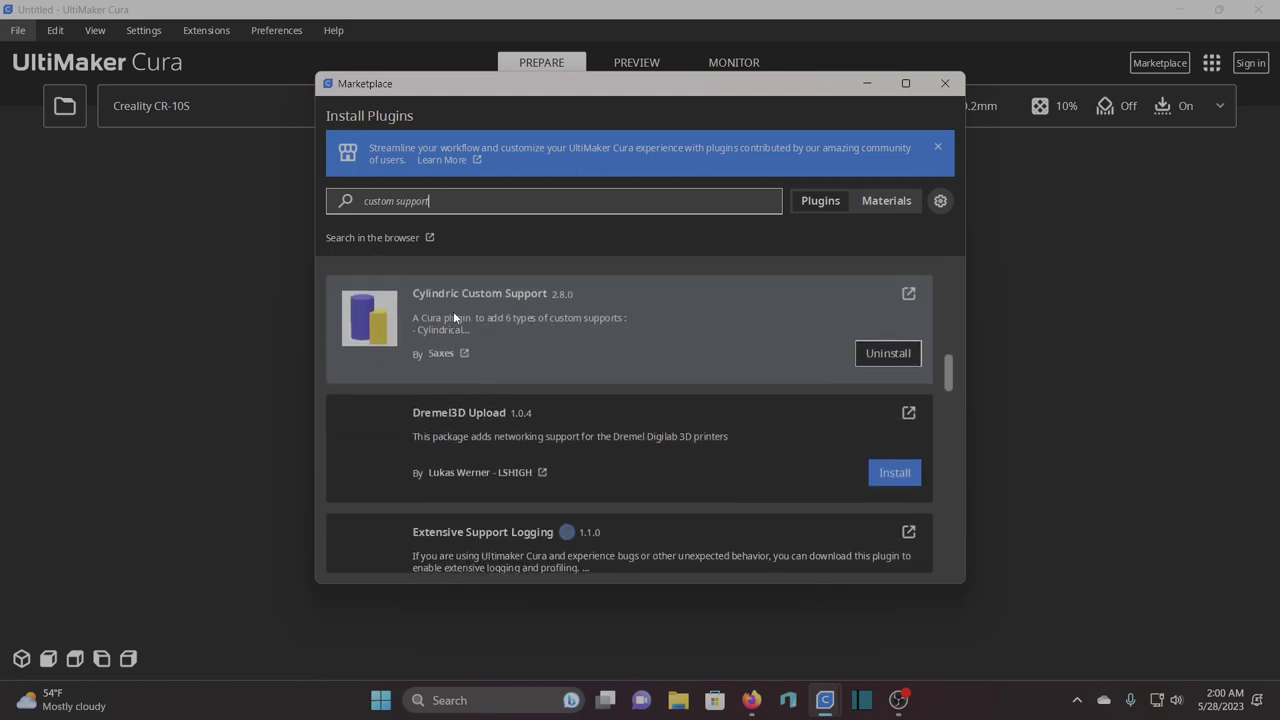
{"action": "scroll", "coordinate": [470, 340], "scroll_direction": "up", "scroll_amount": 2}
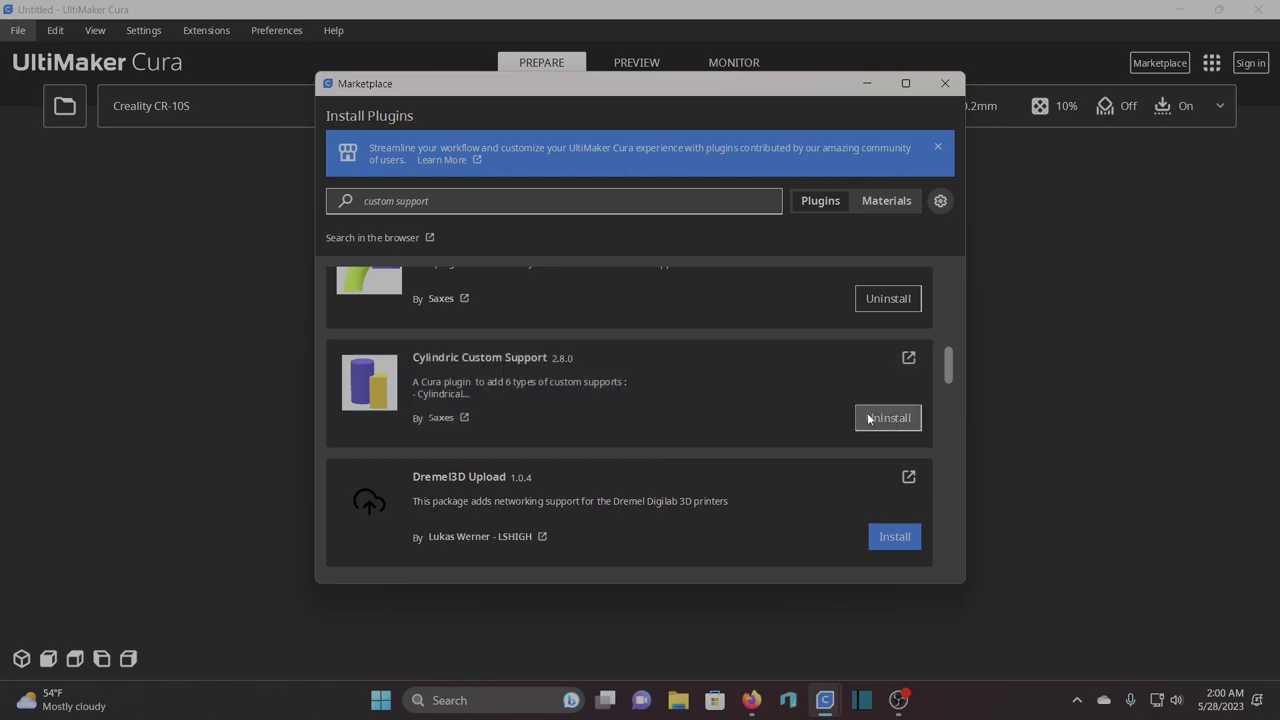
{"action": "scroll", "coordinate": [699, 403], "scroll_direction": "up", "scroll_amount": 1}
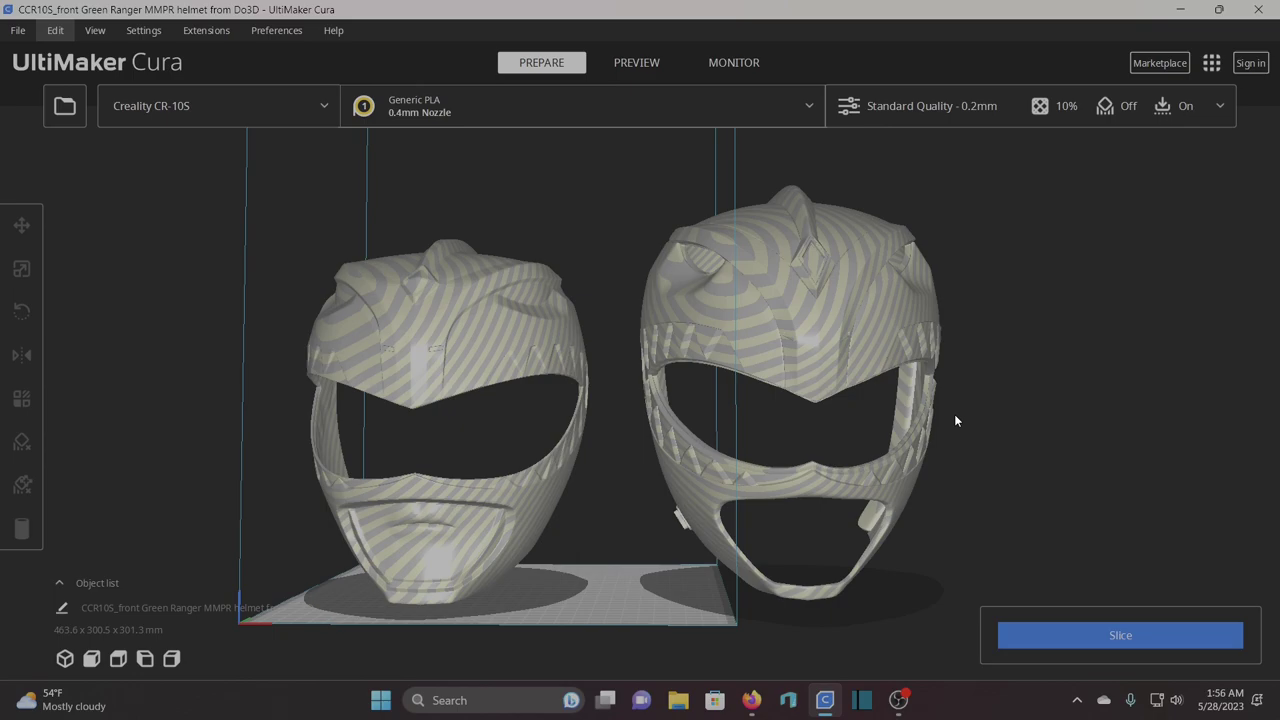
{"action": "mouse_move", "coordinate": [1046, 474]}
{"action": "right_mouse_down"}
{"action": "mouse_move", "coordinate": [849, 451]}
{"action": "mouse_move", "coordinate": [1071, 466]}
{"action": "mouse_move", "coordinate": [1046, 478]}
{"action": "right_mouse_up"}
{"action": "scroll", "coordinate": [911, 441], "scroll_direction": "down", "scroll_amount": 2}
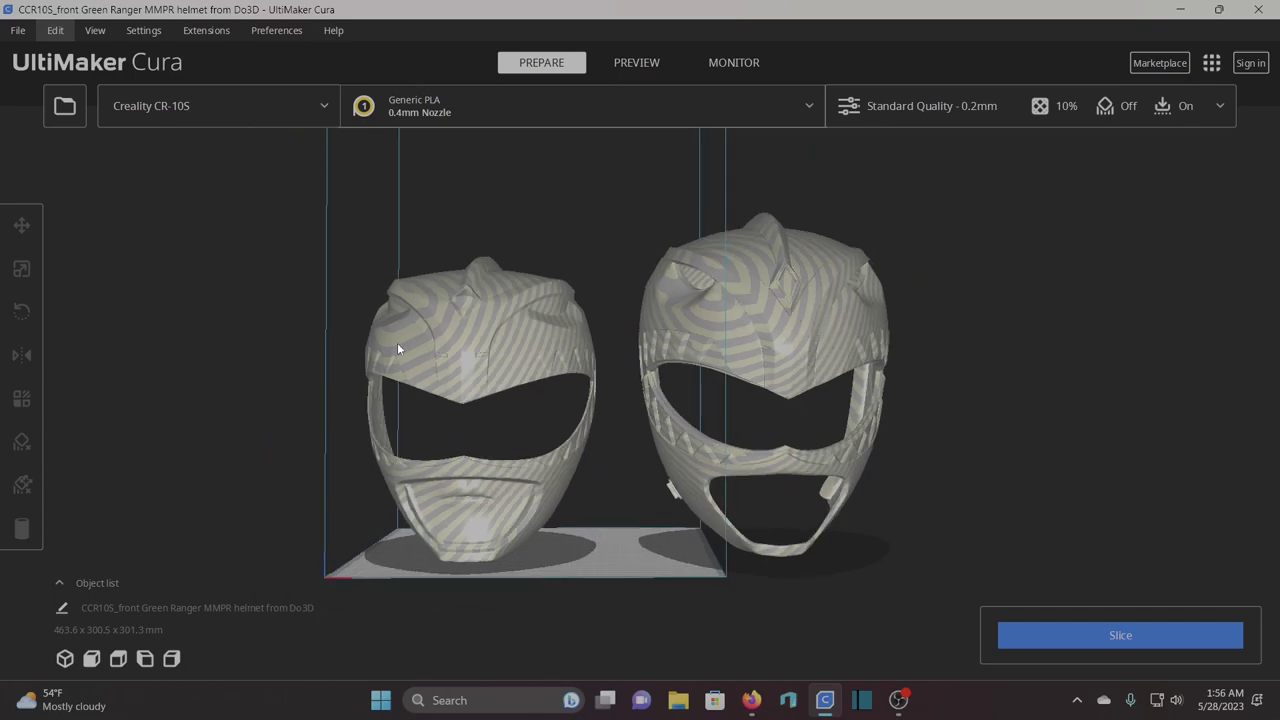
{"action": "right_click_drag", "start_coordinate": [326, 368], "coordinate": [363, 364]}
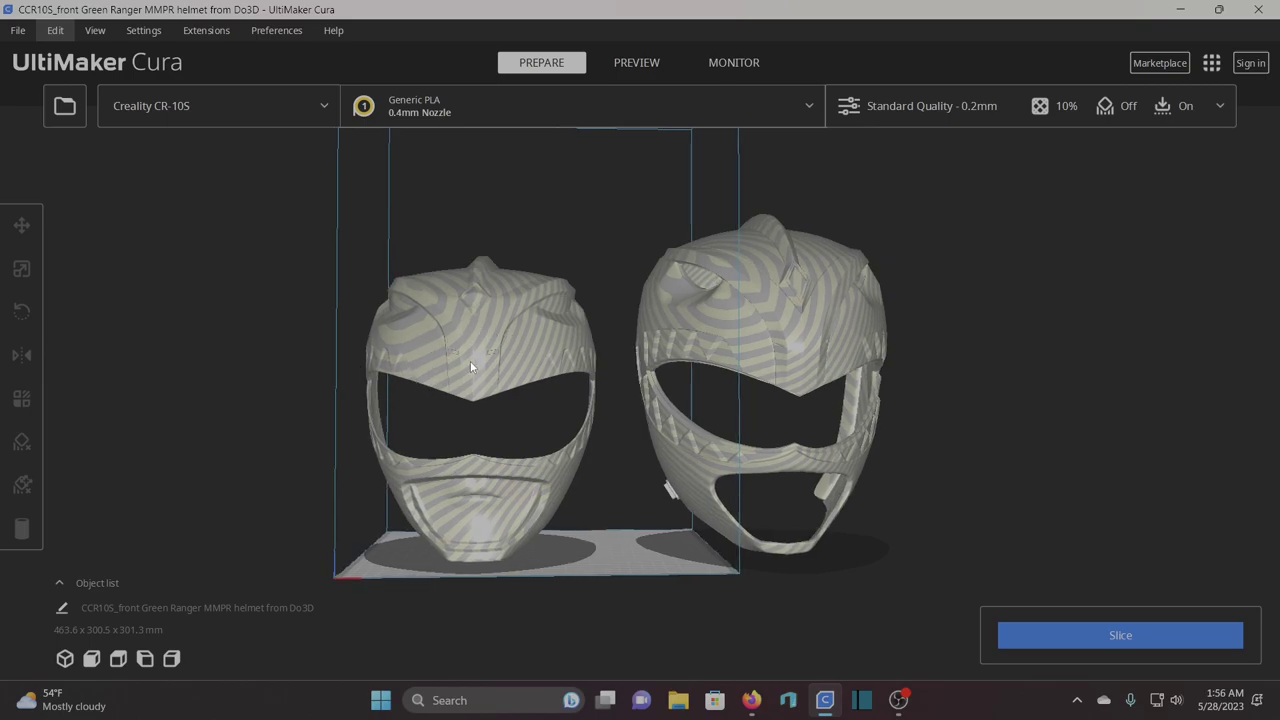
{"action": "scroll", "coordinate": [470, 360], "scroll_direction": "up", "scroll_amount": 3}
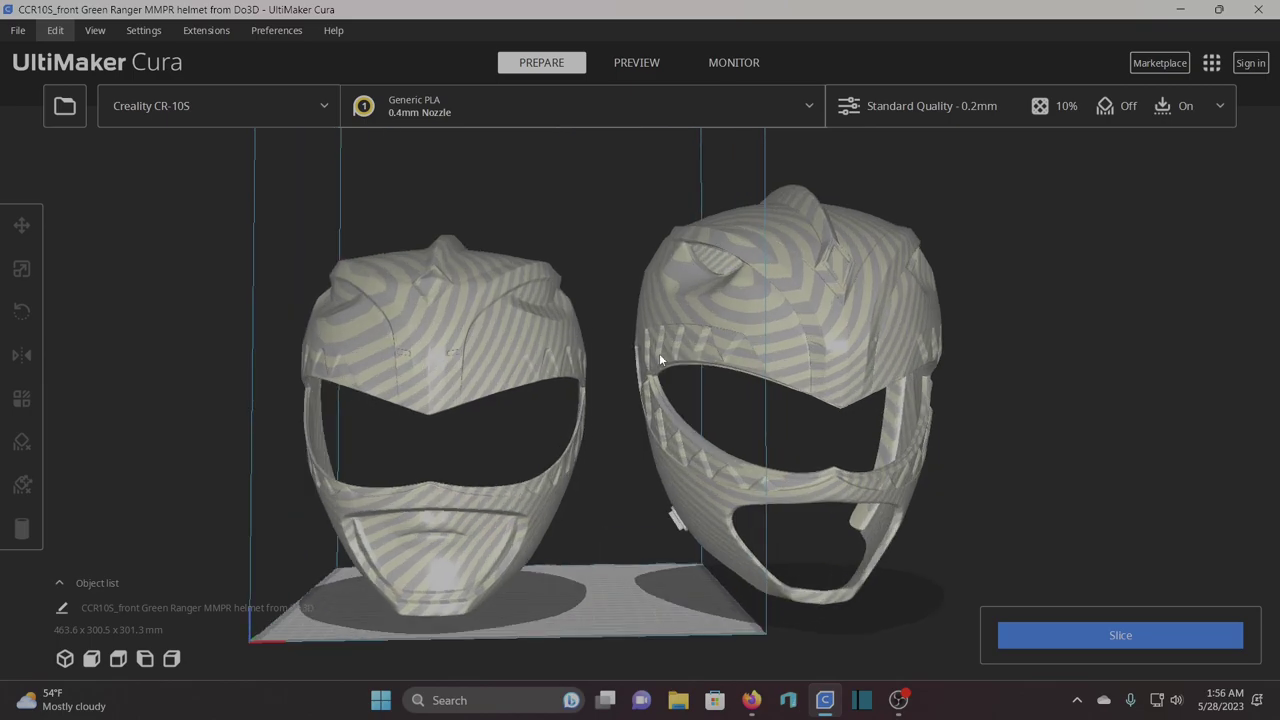
{"action": "right_click_drag", "start_coordinate": [620, 473], "coordinate": [620, 497]}
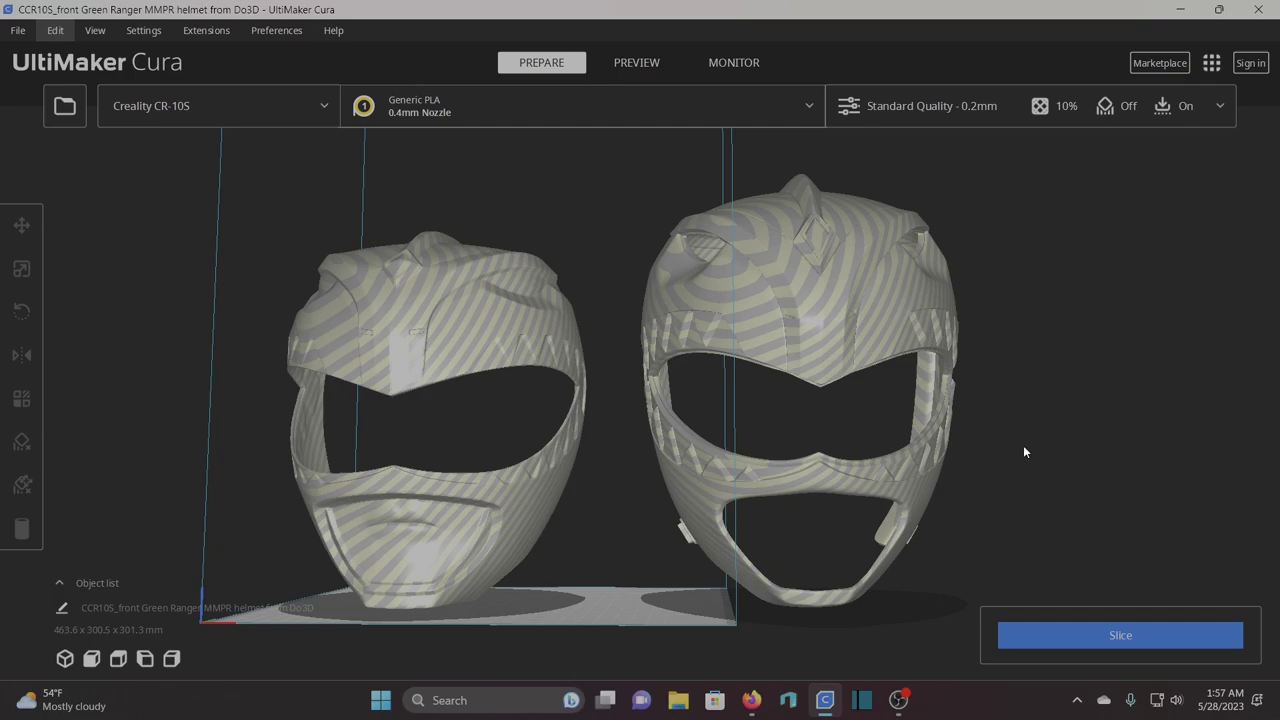
{"action": "right_click_drag", "start_coordinate": [1038, 453], "coordinate": [948, 472]}
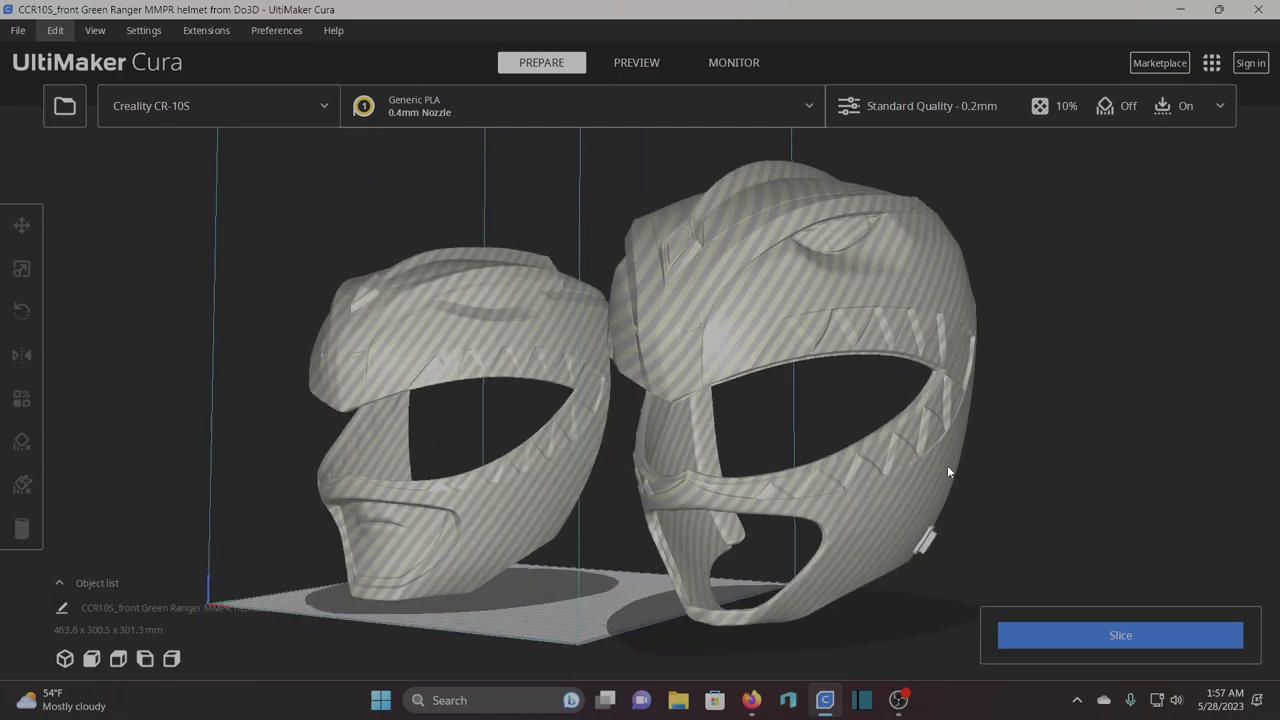
{"action": "right_click_drag", "start_coordinate": [786, 394], "coordinate": [873, 297]}
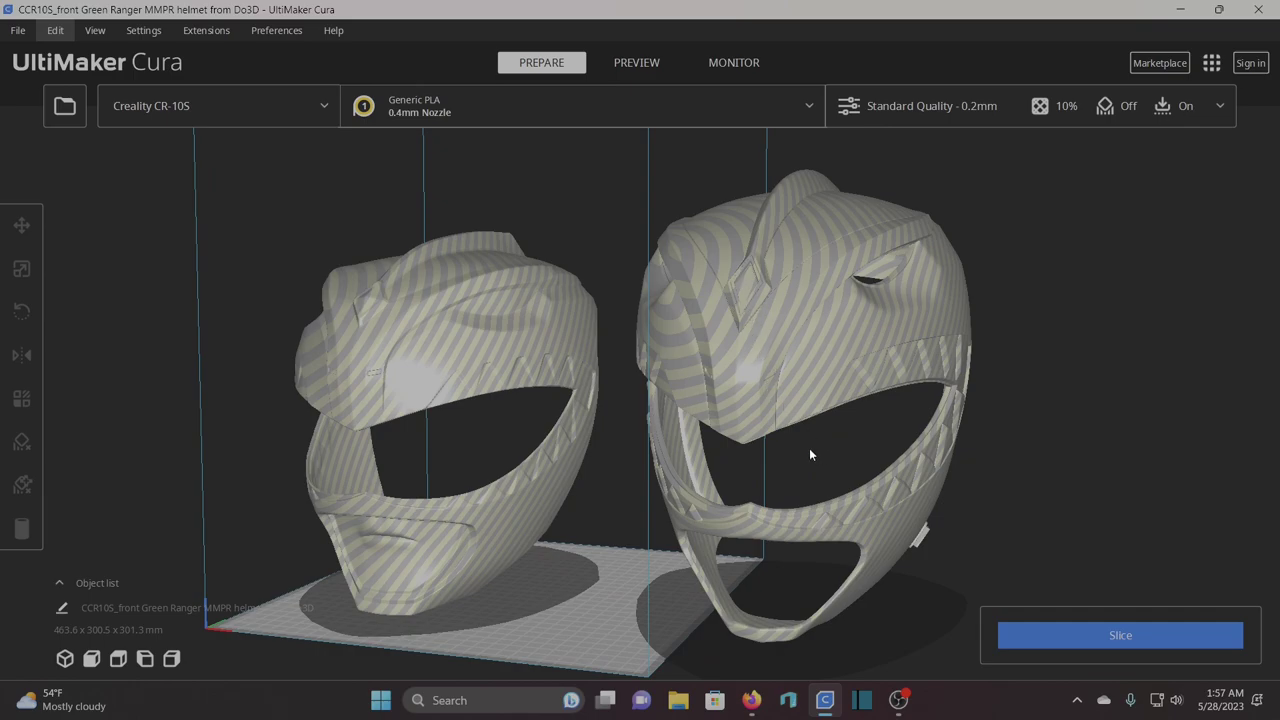
{"action": "right_click_drag", "start_coordinate": [880, 443], "coordinate": [1014, 485]}
{"action": "scroll", "coordinate": [889, 440], "scroll_direction": "up", "scroll_amount": 6}
{"action": "scroll", "coordinate": [1014, 480], "scroll_direction": "down", "scroll_amount": 10}
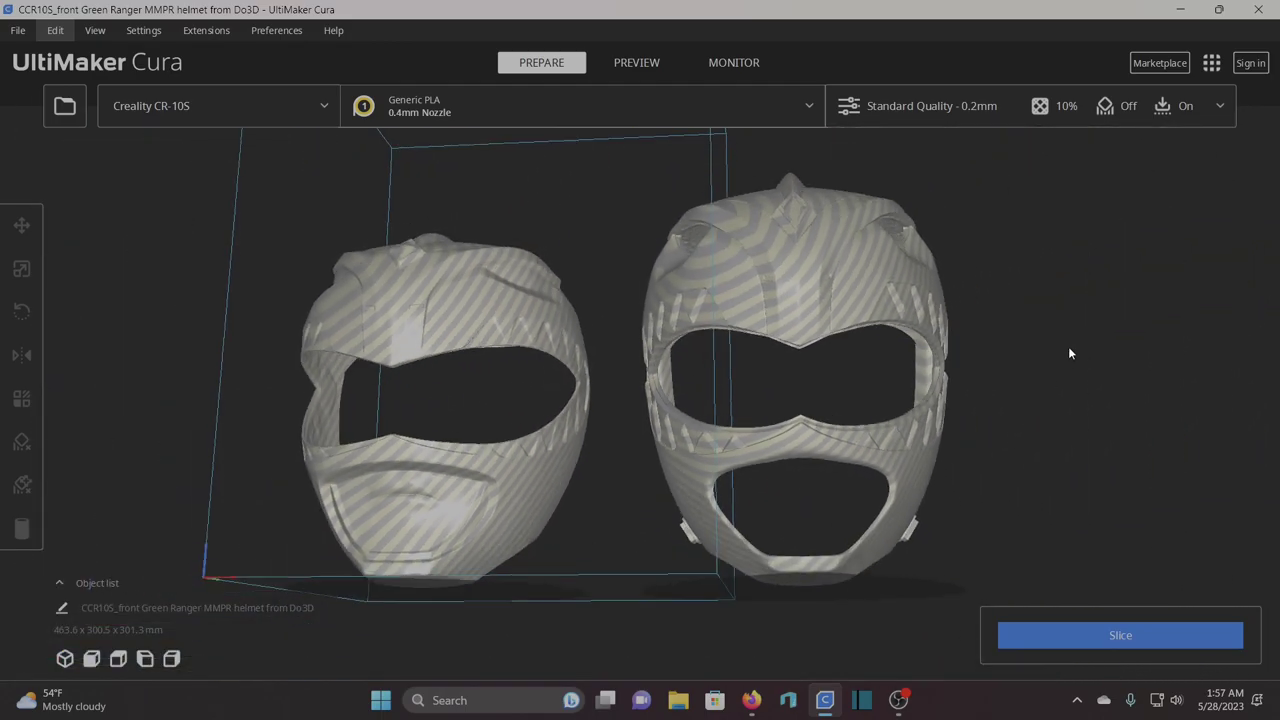
Orbit around both Green Ranger helmets to inspect their visors, fronts, sides and backs
{"action": "scroll", "coordinate": [457, 423], "scroll_direction": "up", "scroll_amount": 10}
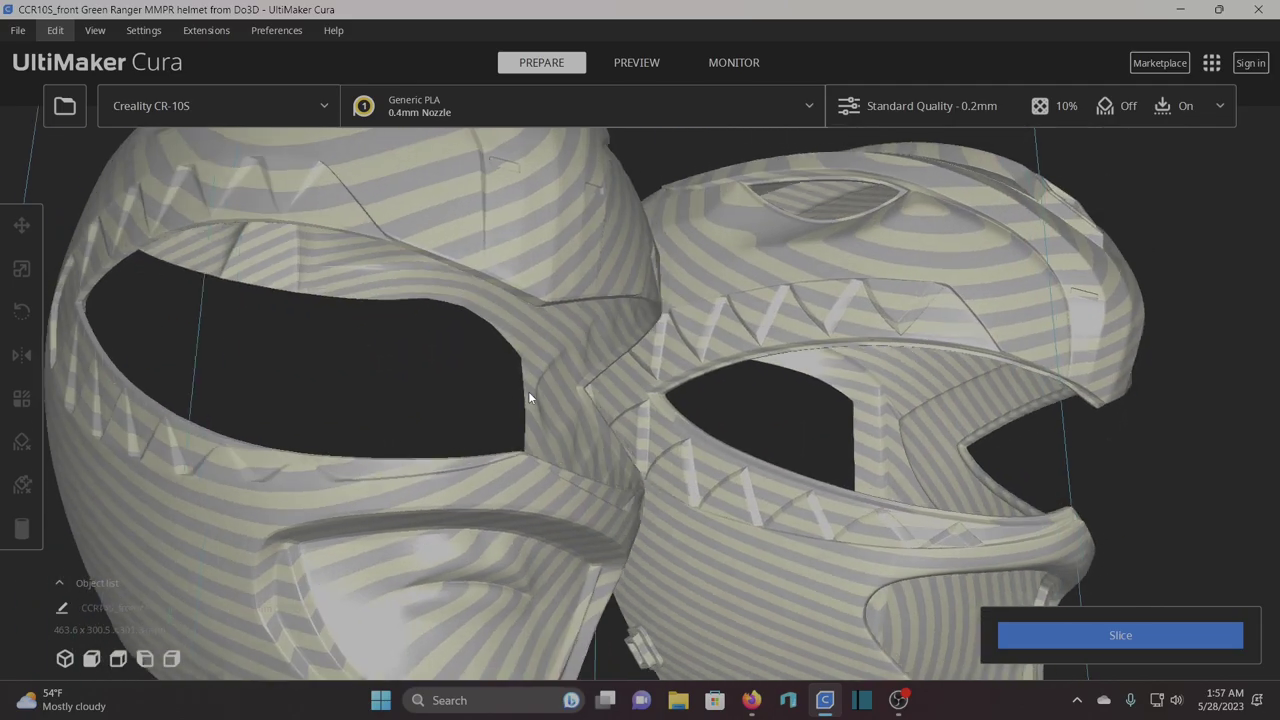
{"action": "right_click_drag", "start_coordinate": [529, 397], "coordinate": [601, 416]}
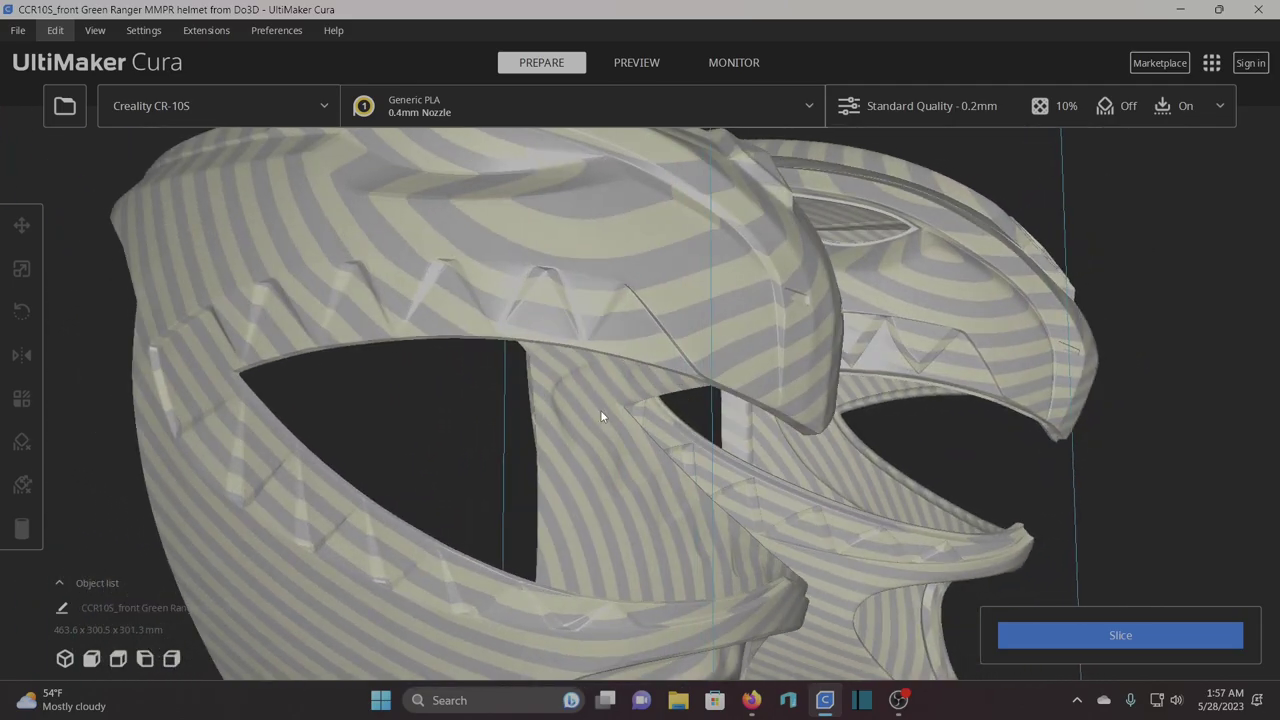
{"action": "right_click_drag", "start_coordinate": [601, 413], "coordinate": [568, 392]}
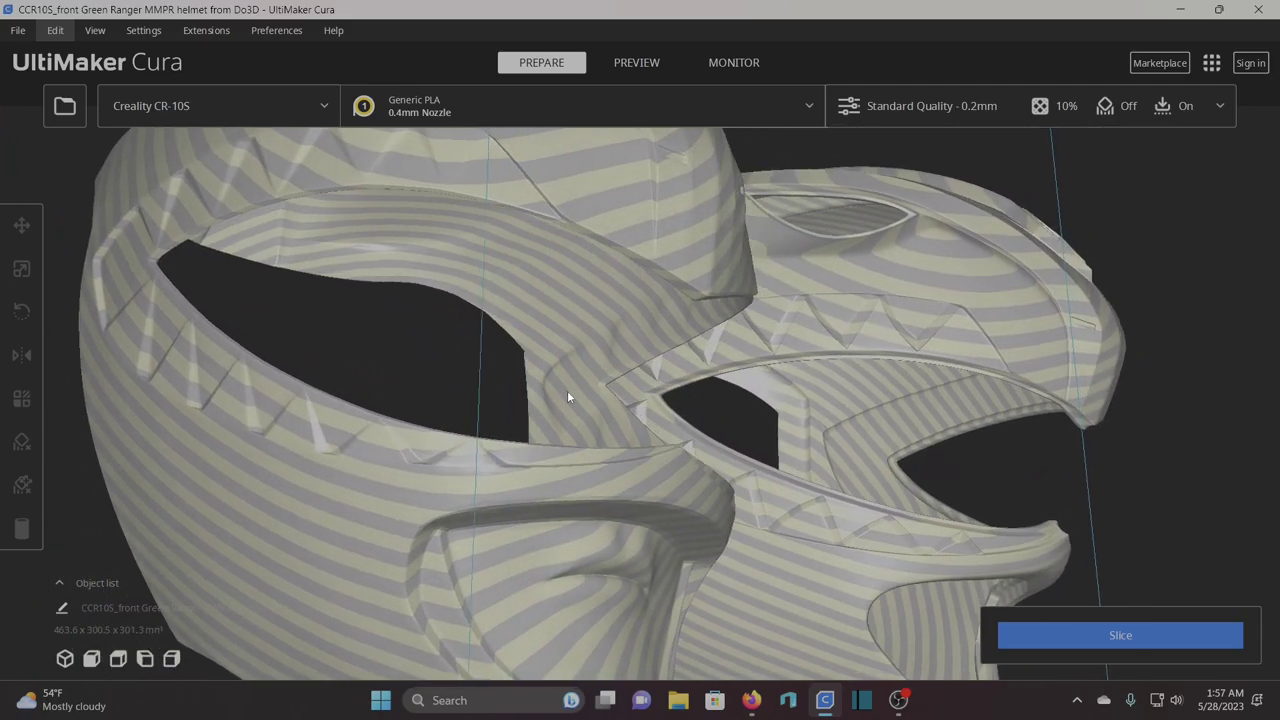
{"action": "scroll", "coordinate": [567, 397], "scroll_direction": "down", "scroll_amount": 6}
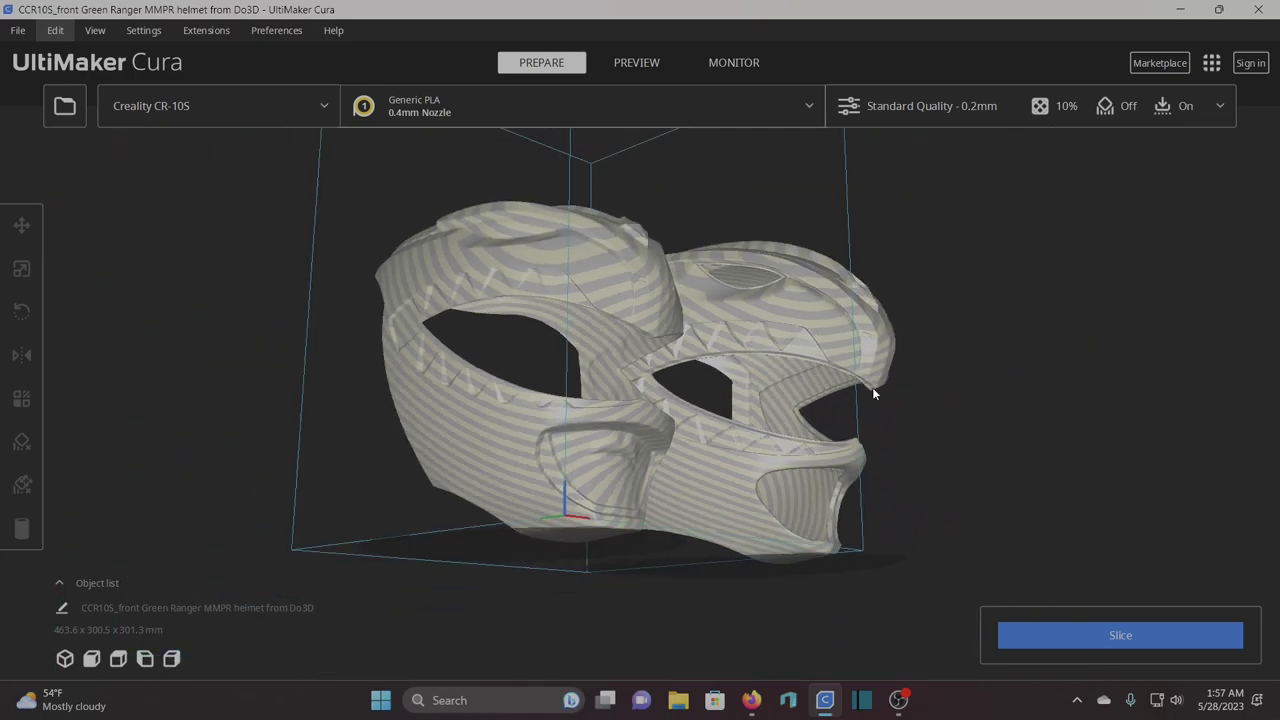
{"action": "right_click_drag", "start_coordinate": [872, 393], "coordinate": [663, 435]}
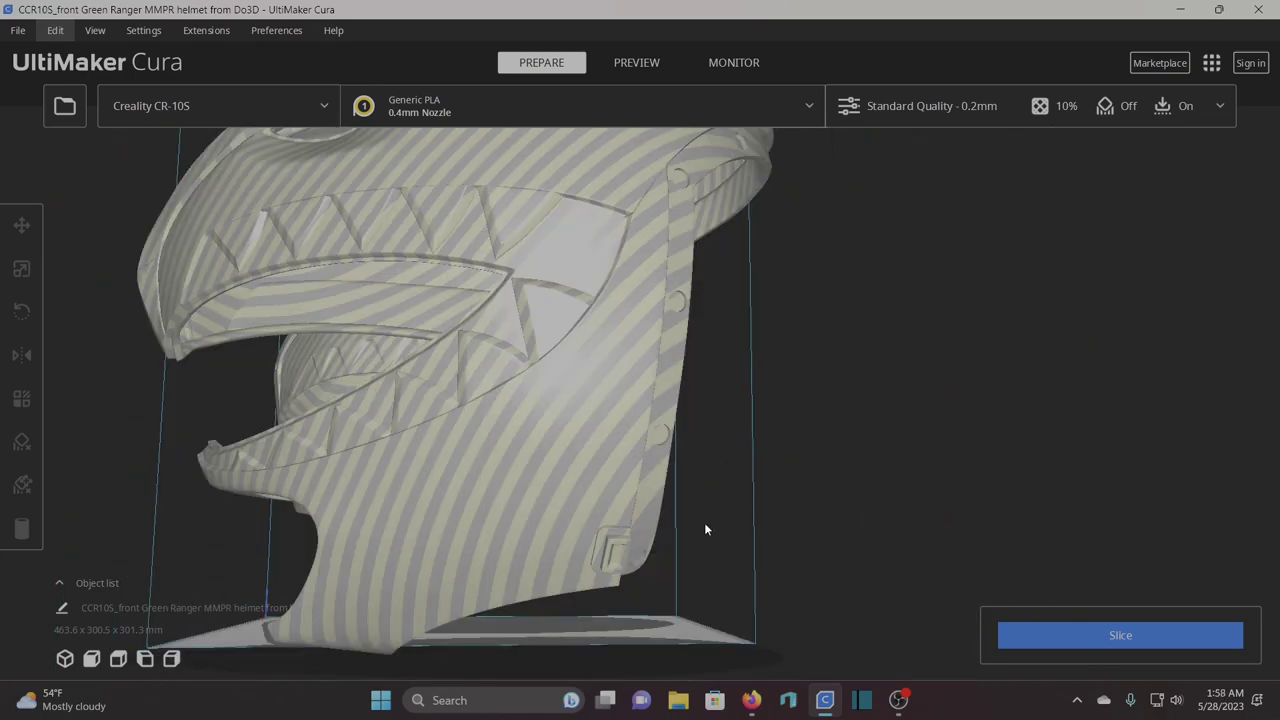
{"action": "right_click_drag", "start_coordinate": [705, 523], "coordinate": [768, 545]}
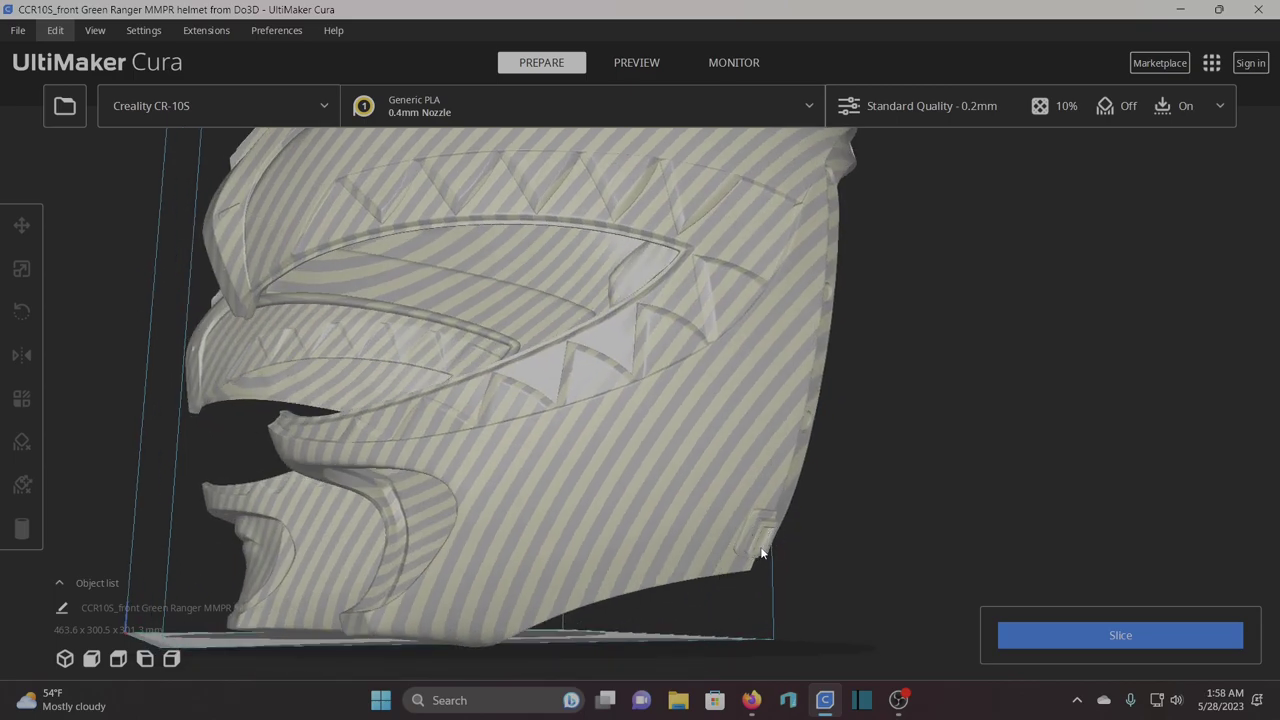
{"action": "right_click_drag", "start_coordinate": [904, 514], "coordinate": [860, 513]}
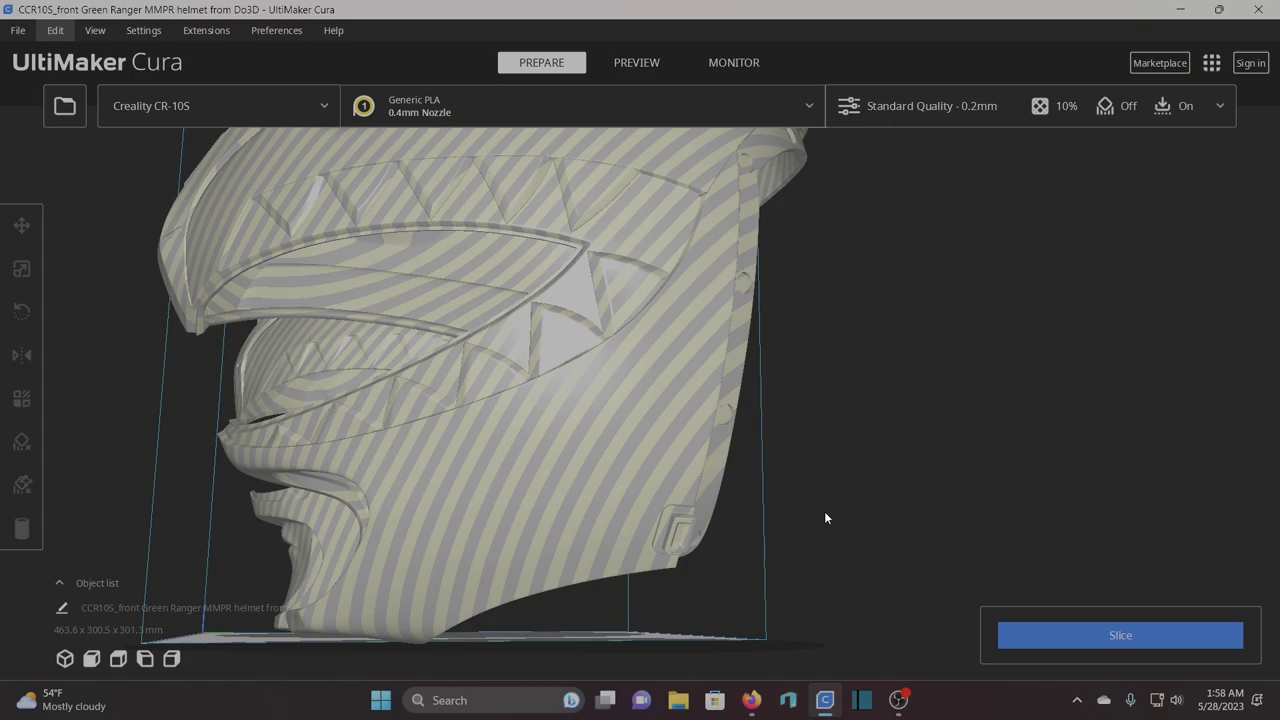
{"action": "right_click_drag", "start_coordinate": [857, 476], "coordinate": [567, 290]}
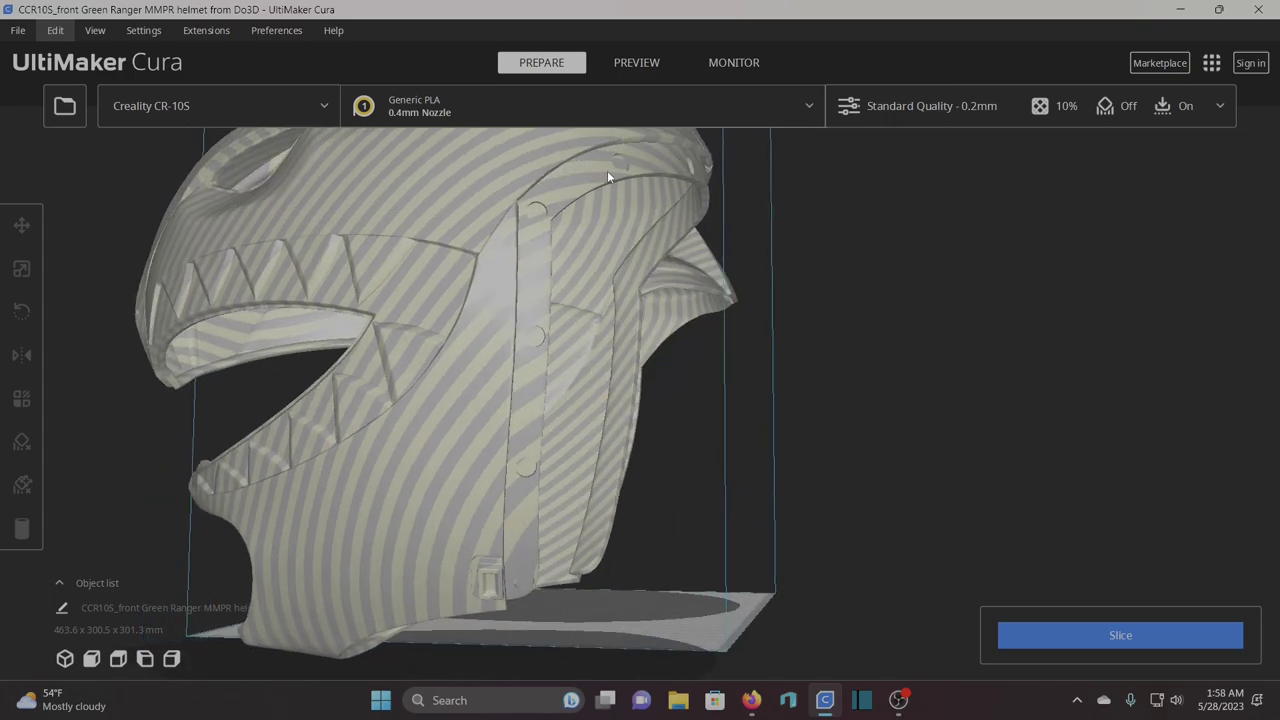
{"action": "right_click_drag", "start_coordinate": [204, 584], "coordinate": [732, 436]}
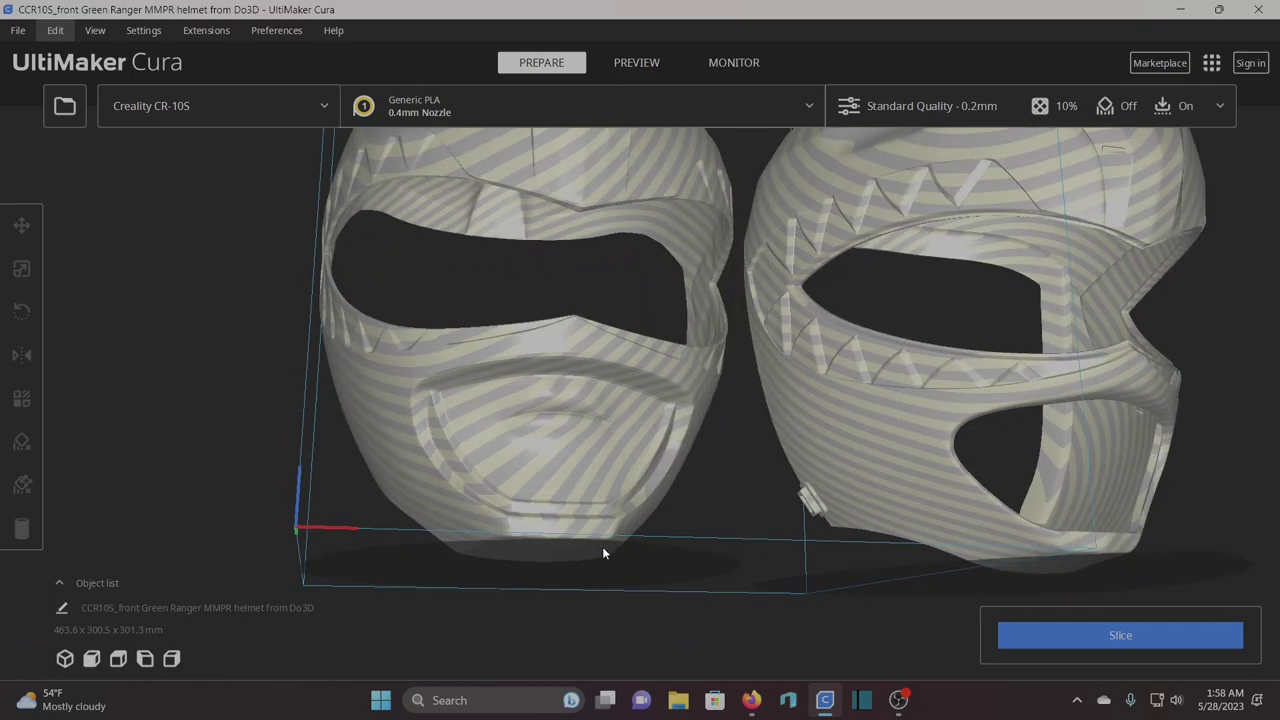
{"action": "right_click_drag", "start_coordinate": [451, 549], "coordinate": [317, 500]}
{"action": "scroll", "coordinate": [653, 360], "scroll_direction": "up", "scroll_amount": 3}
{"action": "scroll", "coordinate": [317, 500], "scroll_direction": "down", "scroll_amount": 3}
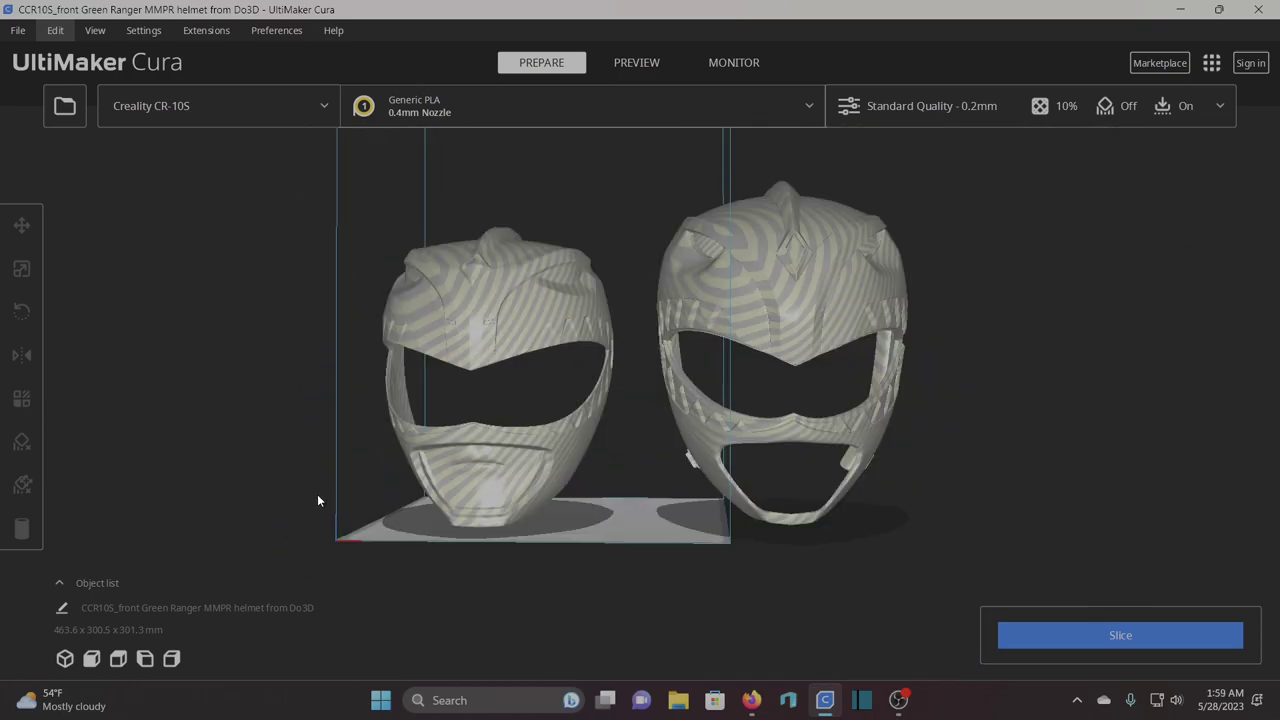
Scale the right helmet and then the left helmet uniformly to 96%
{"action": "left_click", "coordinate": [773, 292]}
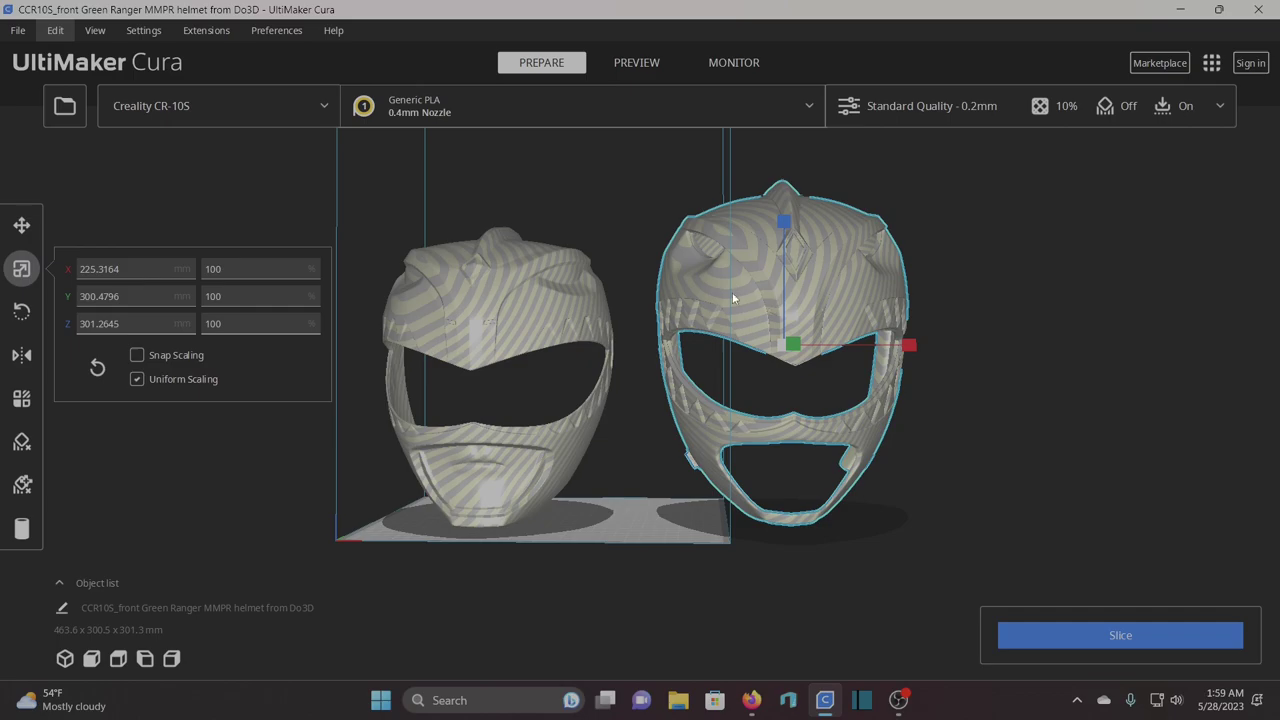
{"action": "left_click", "coordinate": [236, 268]}
{"action": "type", "text": "96"}
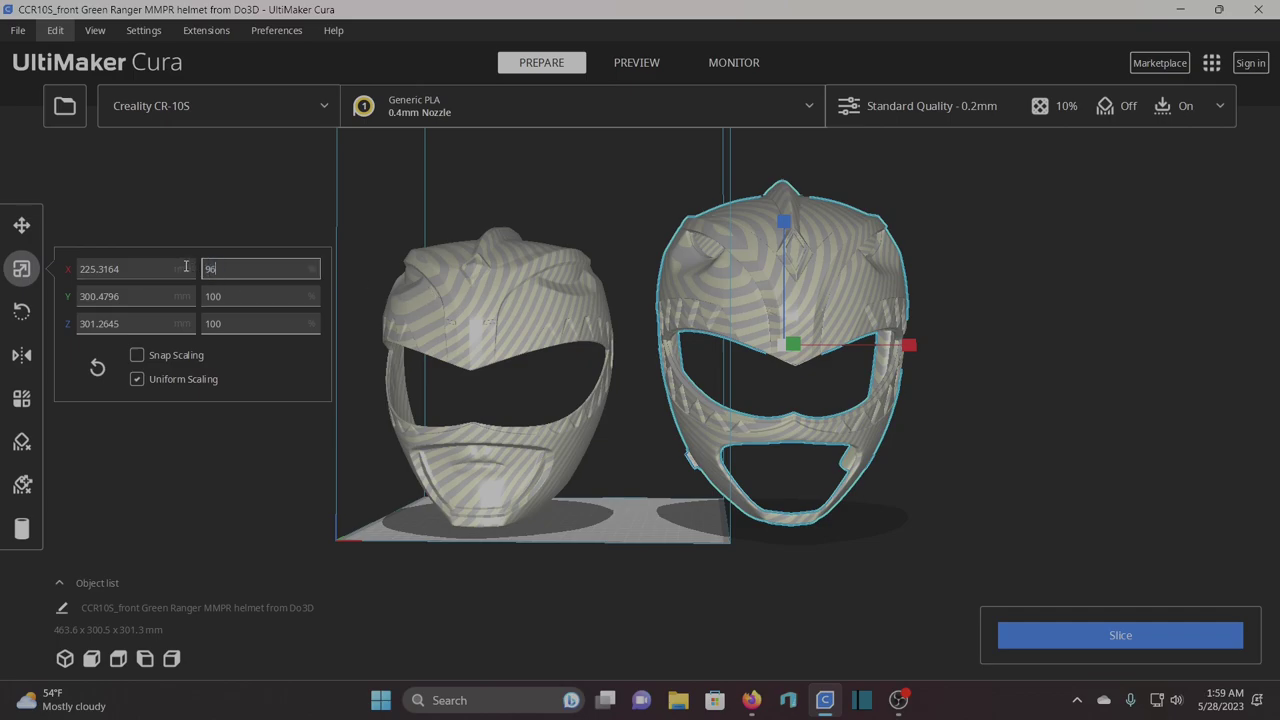
{"action": "key", "text": "Return"}
{"action": "left_click", "coordinate": [300, 463]}
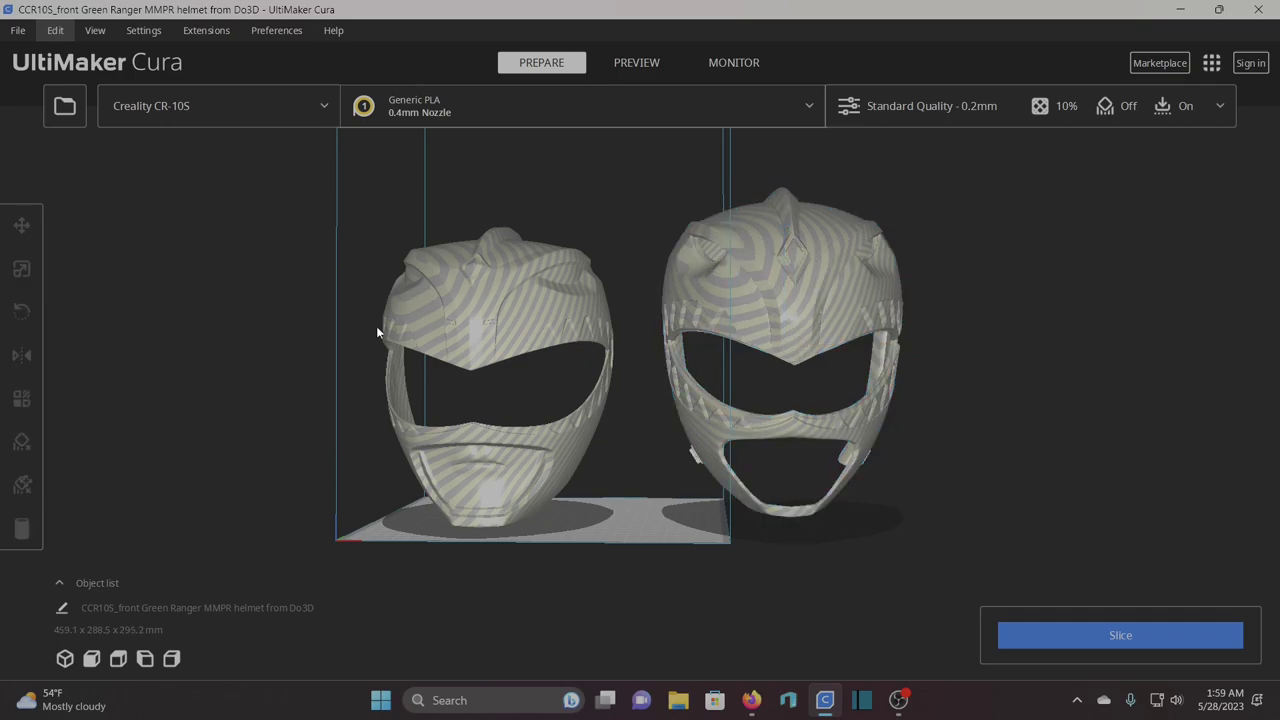
{"action": "left_click", "coordinate": [460, 316]}
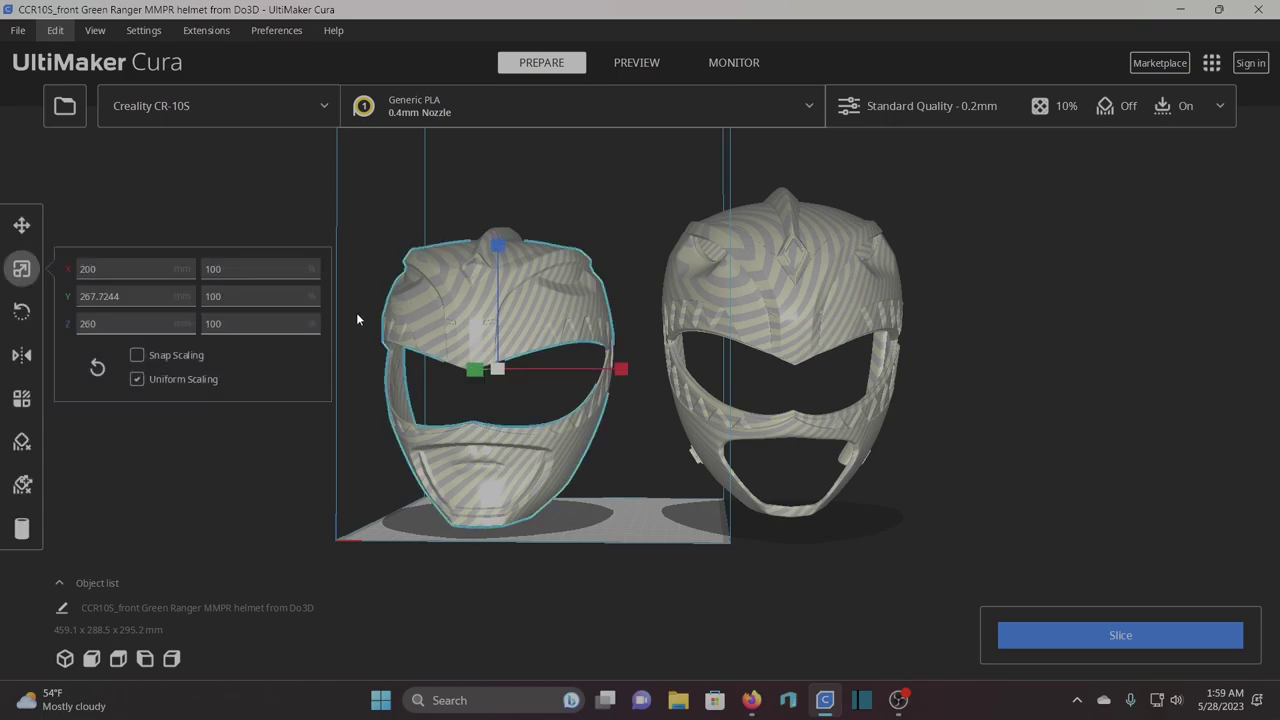
{"action": "left_click", "coordinate": [238, 269]}
{"action": "key", "text": "BackSpace"}
{"action": "key", "text": "BackSpace"}
{"action": "key", "text": "BackSpace"}
{"action": "type", "text": "96"}
{"action": "key", "text": "Return"}
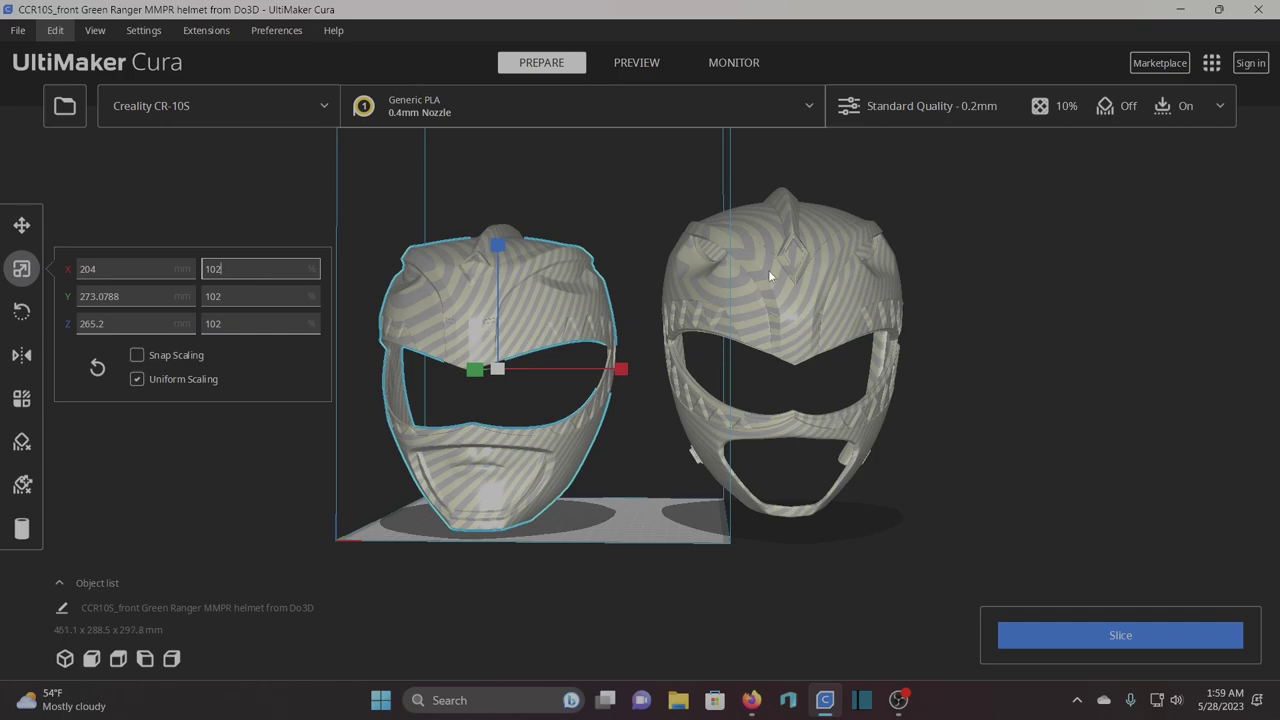
Lower the right helmet to Z -8.222 mm and shift it to X 169.2472 mm
{"action": "left_click", "coordinate": [773, 277]}
{"action": "left_click", "coordinate": [21, 225]}
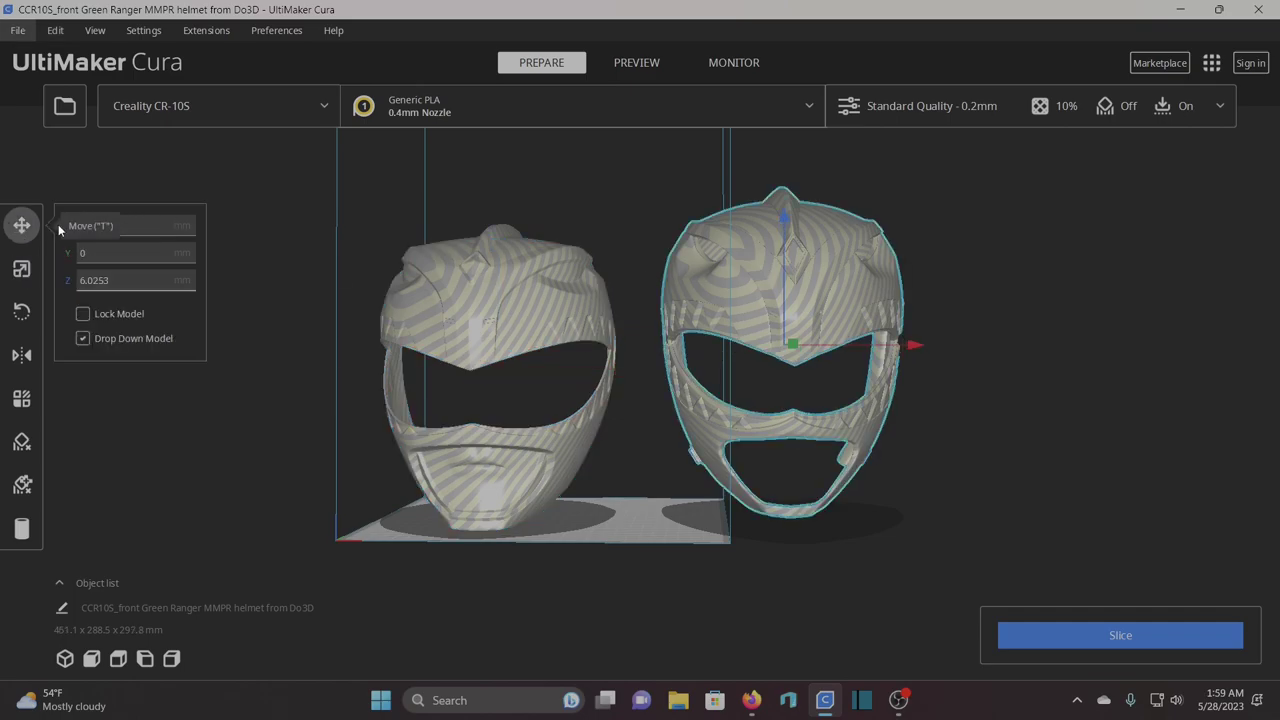
{"action": "left_click_drag", "start_coordinate": [784, 214], "coordinate": [789, 236]}
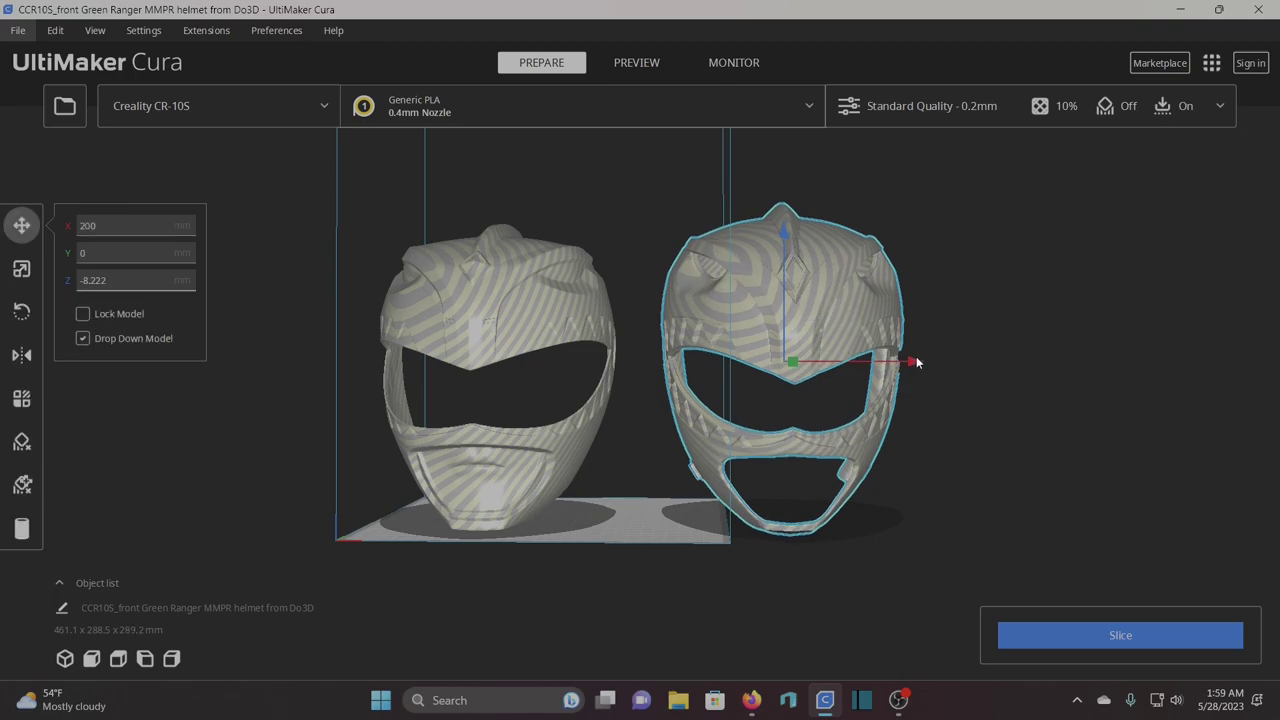
{"action": "left_click_drag", "start_coordinate": [914, 361], "coordinate": [630, 371]}
{"action": "right_click_drag", "start_coordinate": [630, 371], "coordinate": [880, 410]}
{"action": "left_click_drag", "start_coordinate": [643, 371], "coordinate": [883, 365]}
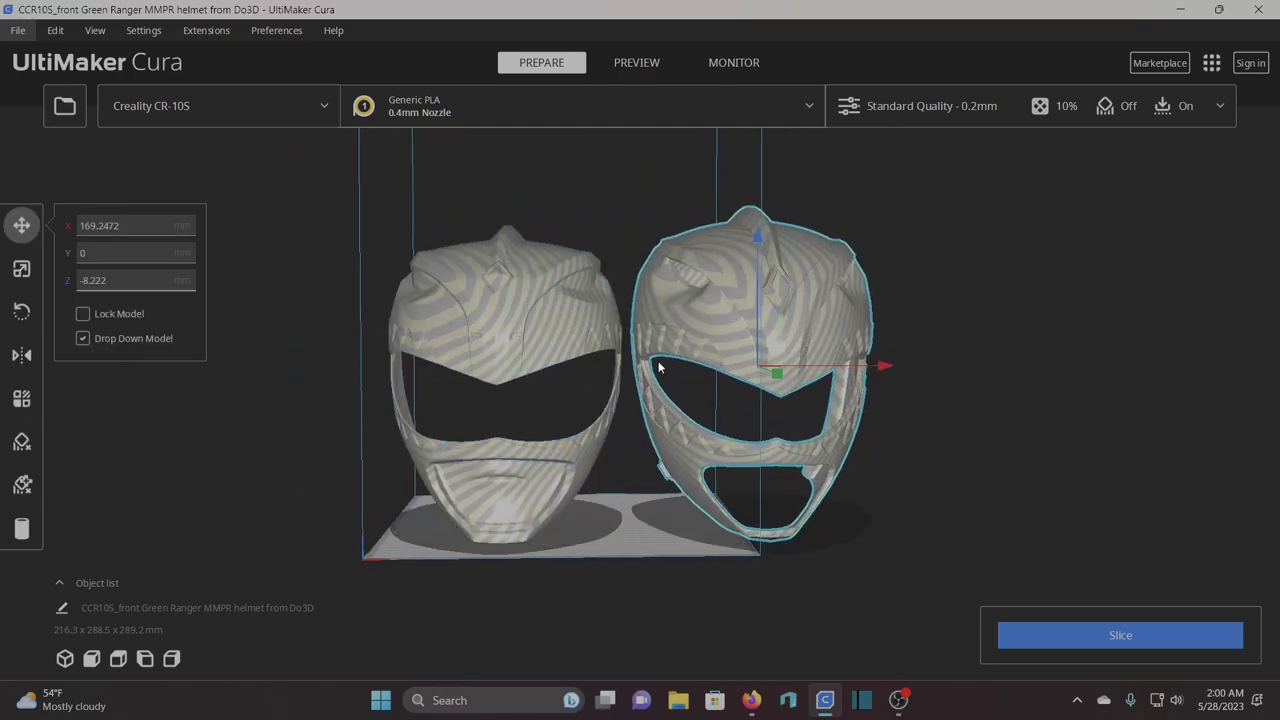
{"action": "left_click", "coordinate": [22, 268]}
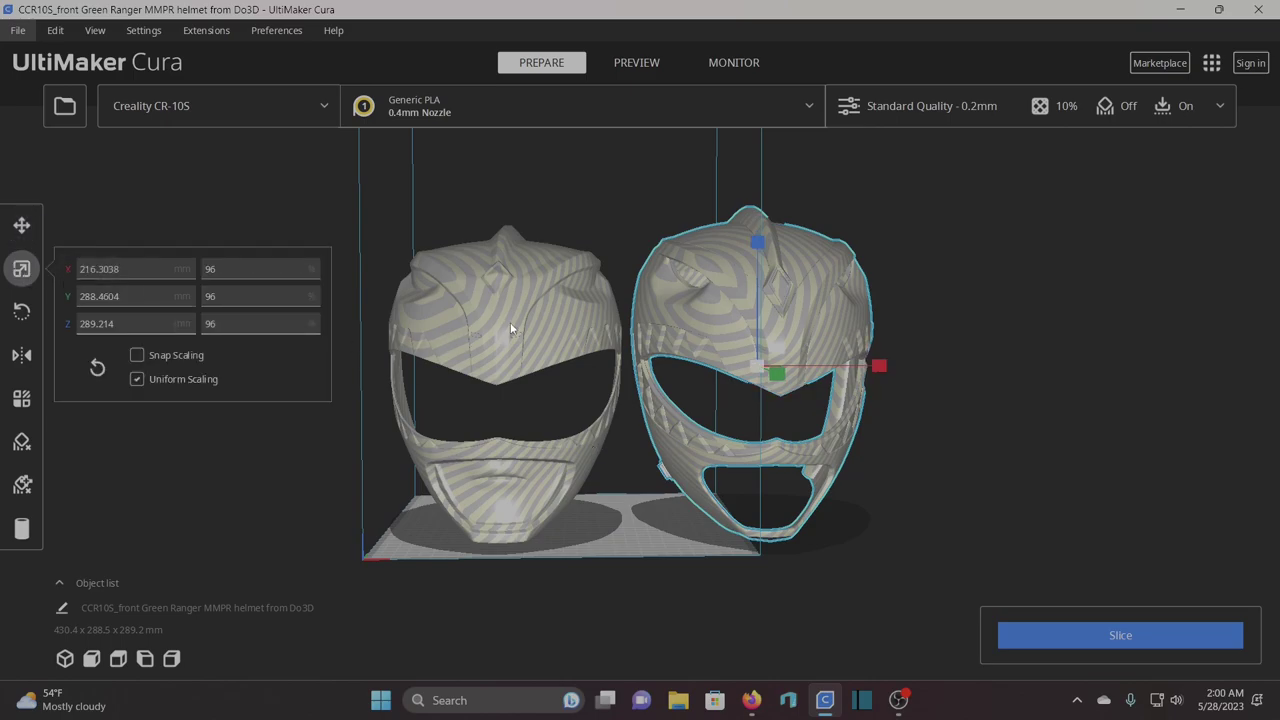
{"action": "left_click", "coordinate": [295, 483]}
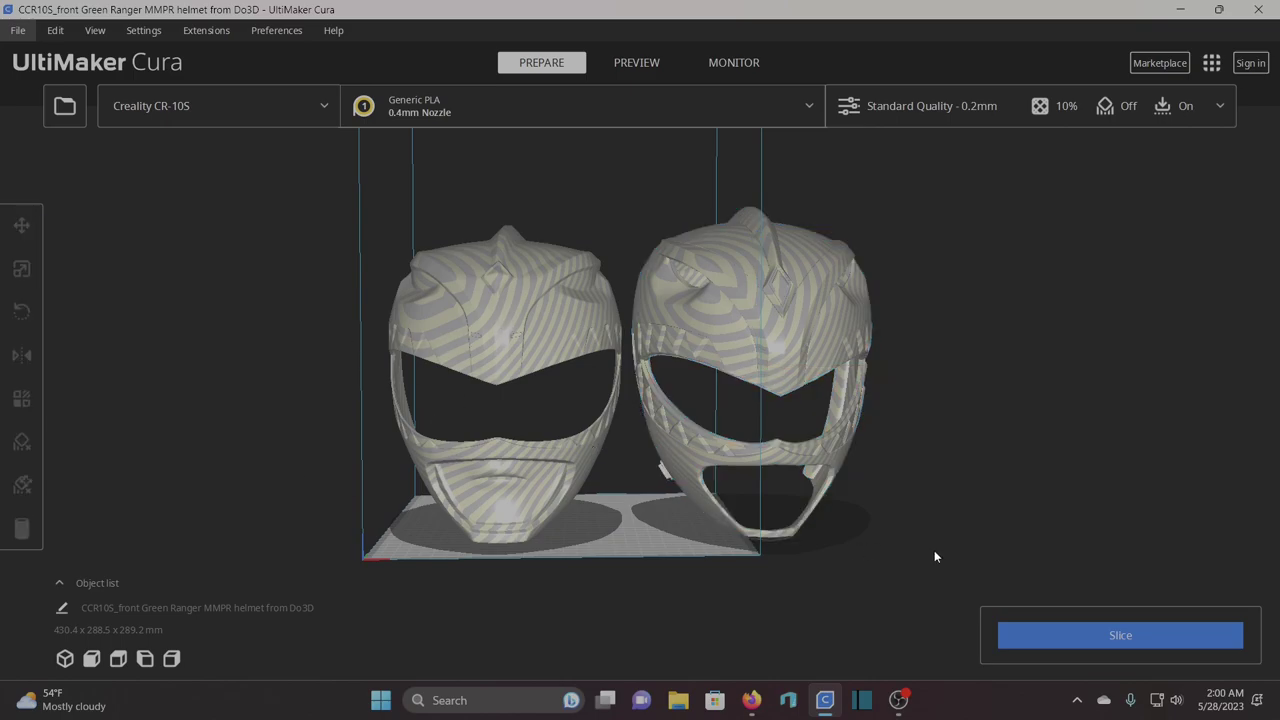
Orbit around the yellow helmet from front, side and above to check it on the plate
{"action": "mouse_move", "coordinate": [934, 550]}
{"action": "right_mouse_down"}
{"action": "mouse_move", "coordinate": [881, 532]}
{"action": "mouse_move", "coordinate": [922, 543]}
{"action": "right_mouse_up"}
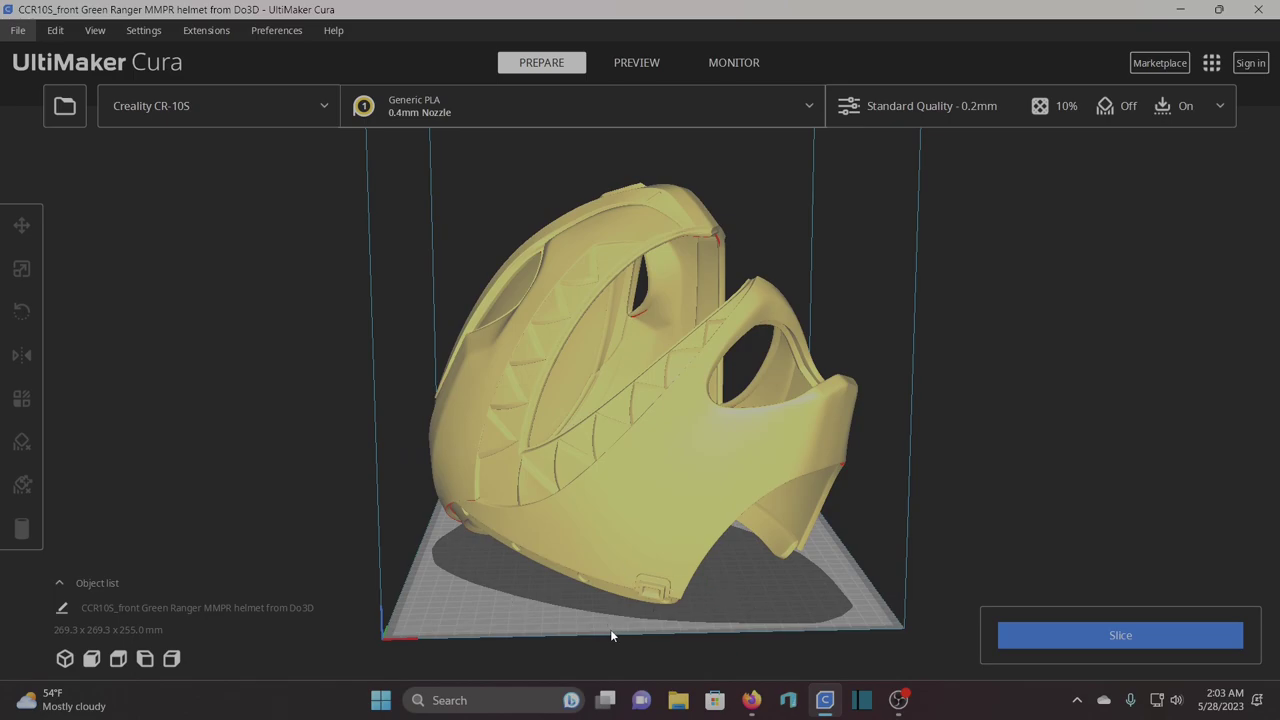
{"action": "right_click_drag", "start_coordinate": [503, 610], "coordinate": [618, 585]}
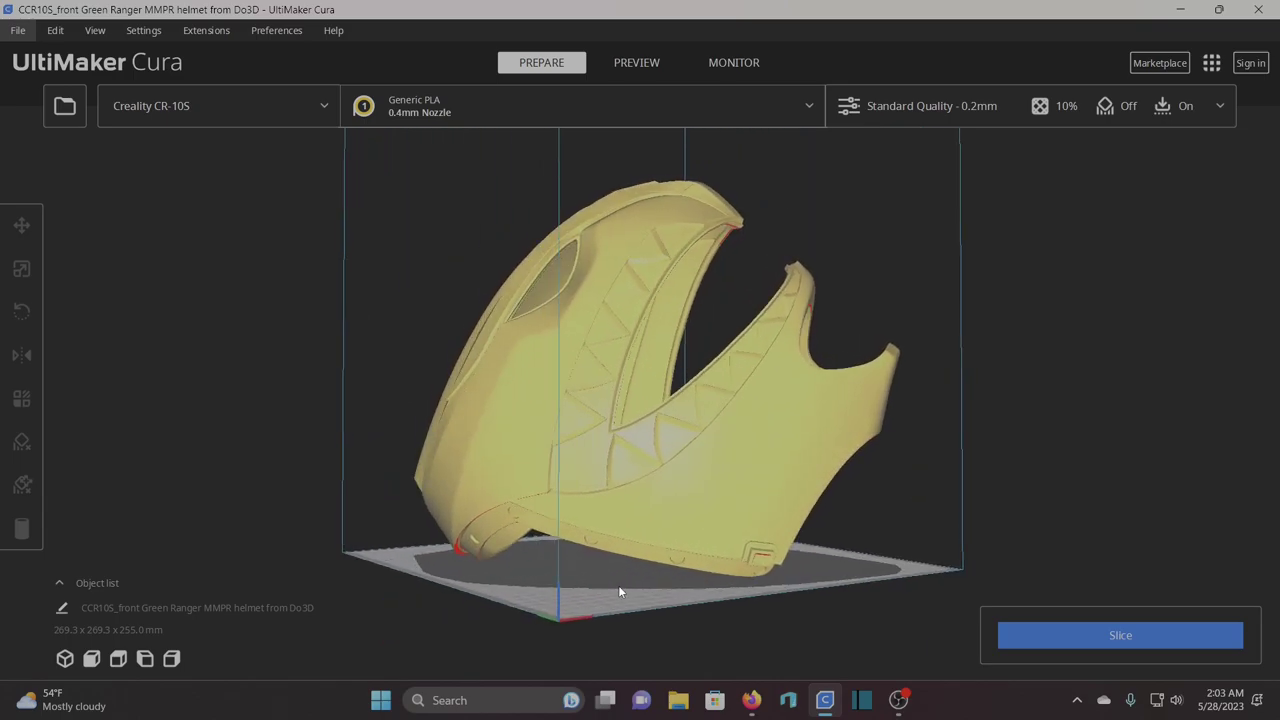
{"action": "right_click_drag", "start_coordinate": [692, 584], "coordinate": [746, 583]}
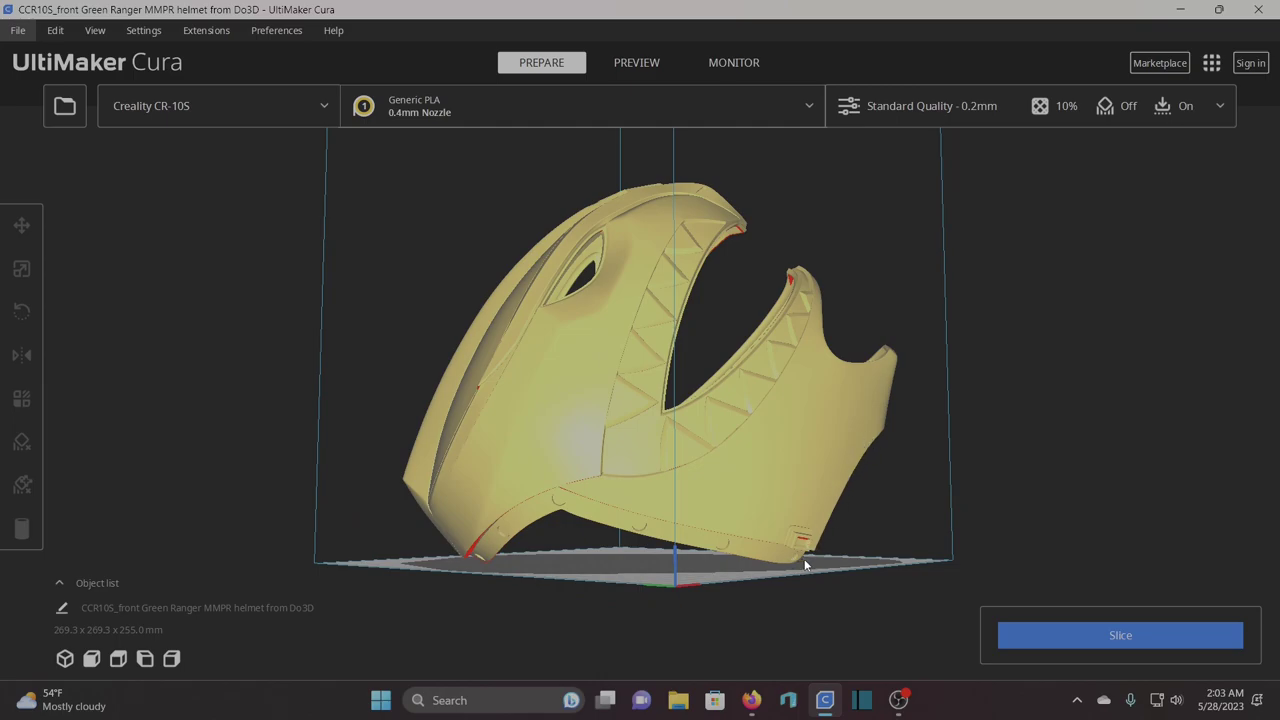
{"action": "right_click_drag", "start_coordinate": [875, 543], "coordinate": [607, 573]}
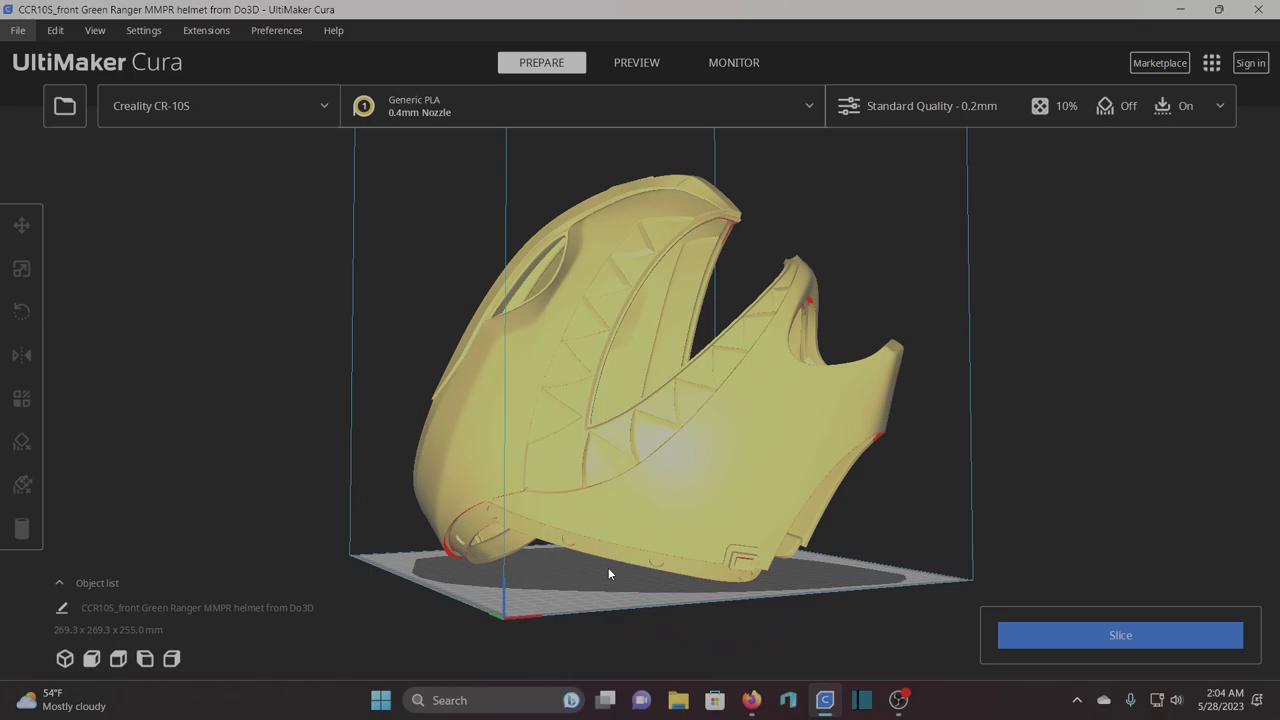
{"action": "right_click_drag", "start_coordinate": [544, 590], "coordinate": [484, 575]}
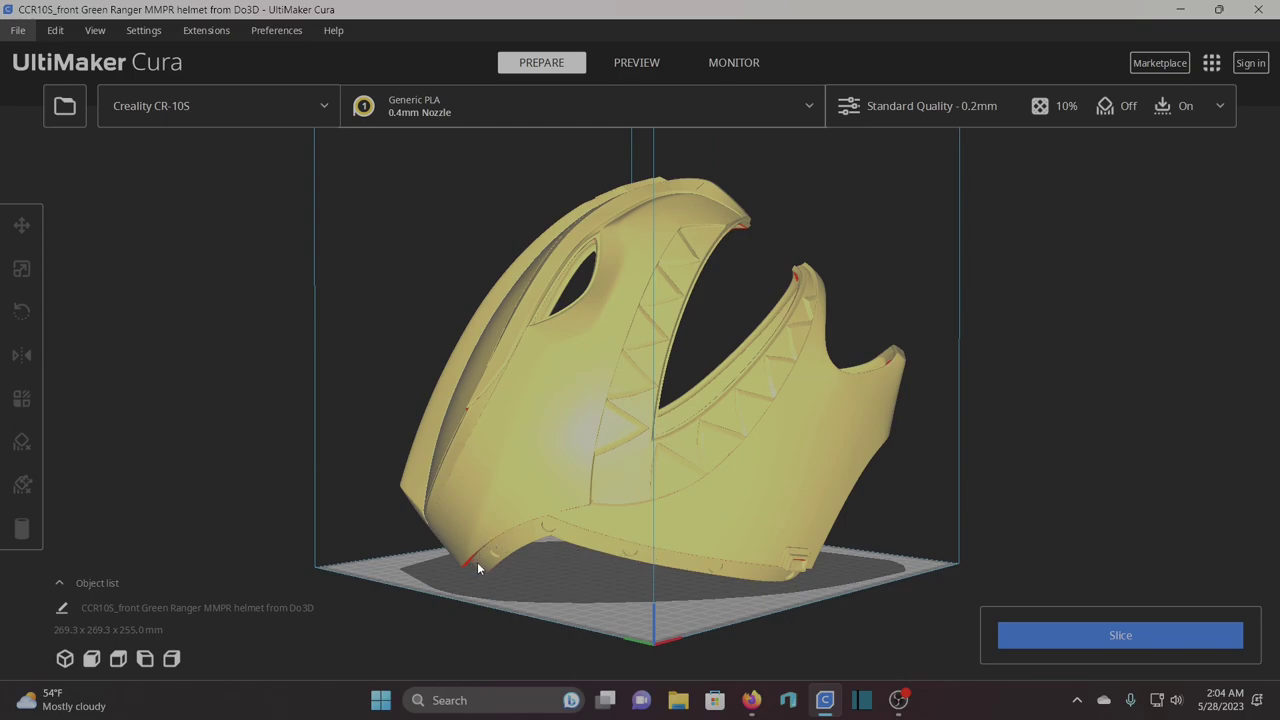
{"action": "right_click_drag", "start_coordinate": [847, 486], "coordinate": [811, 543]}
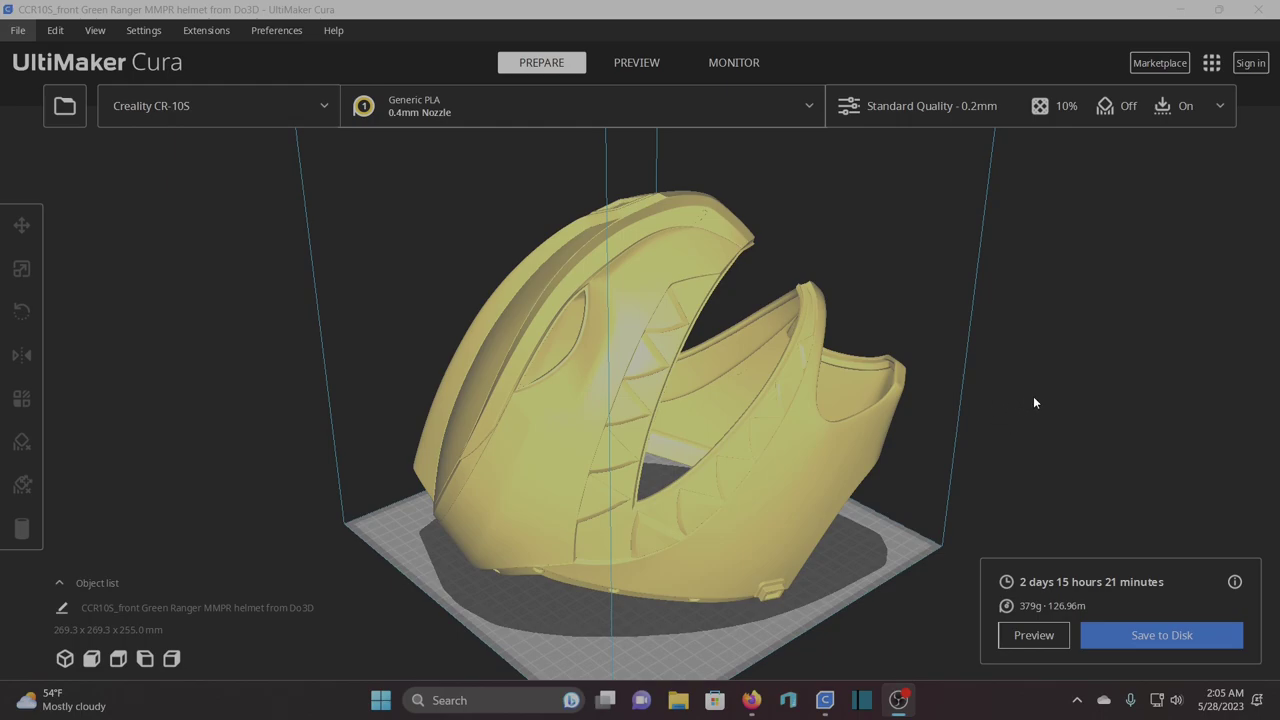
Orbit the front helmet, then switch to the sliced layer preview with Ctrl+2
{"action": "right_click_drag", "start_coordinate": [1067, 400], "coordinate": [1030, 411]}
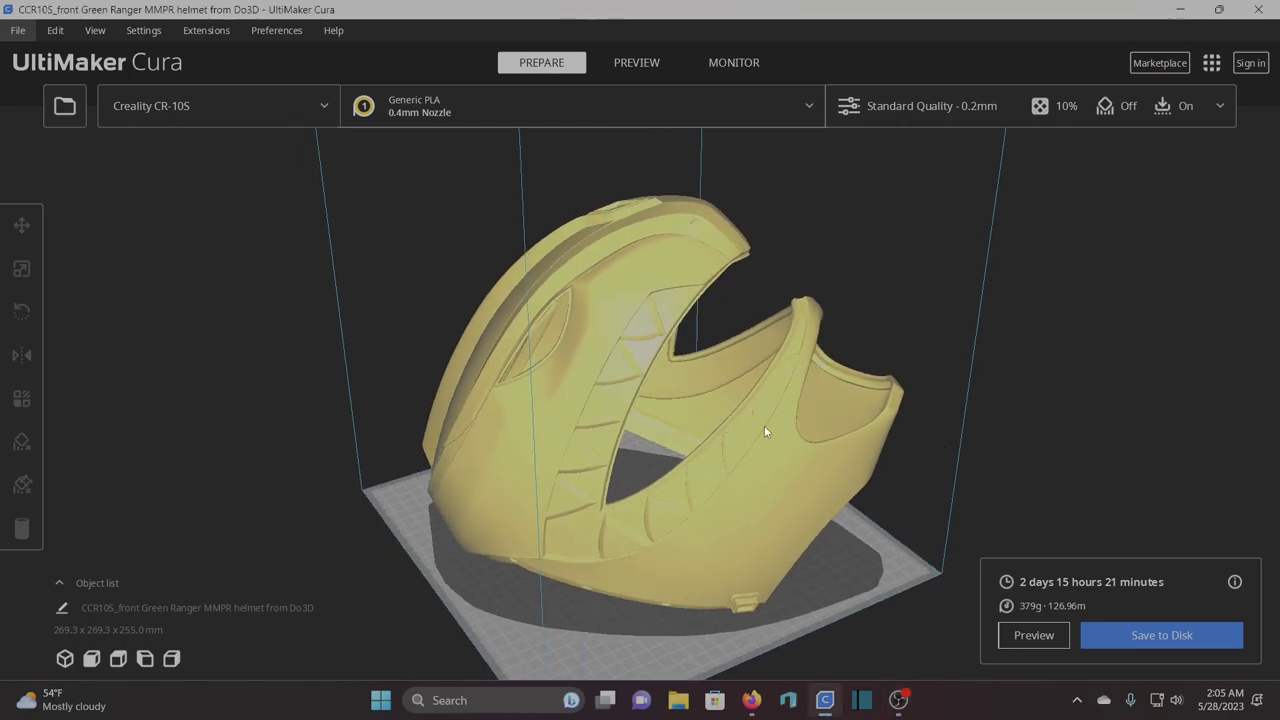
{"action": "mouse_move", "coordinate": [873, 469]}
{"action": "right_mouse_down"}
{"action": "mouse_move", "coordinate": [1011, 443]}
{"action": "mouse_move", "coordinate": [878, 480]}
{"action": "right_mouse_up"}
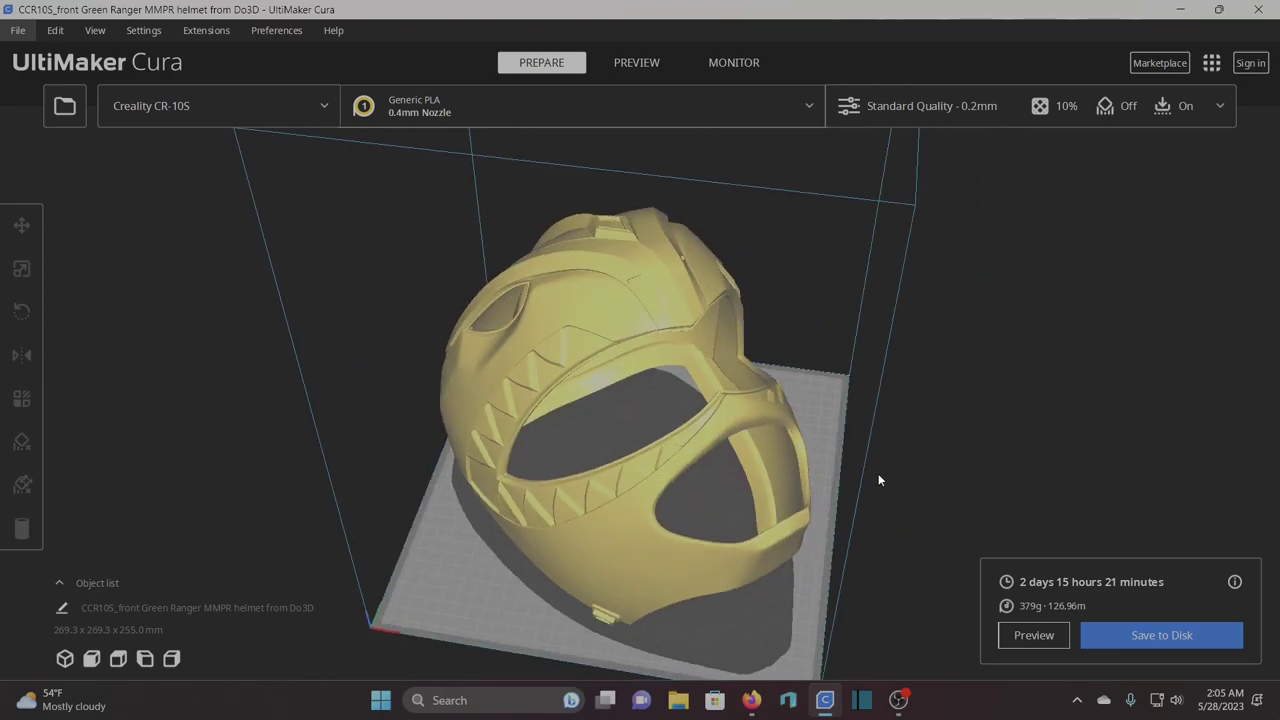
{"action": "right_click_drag", "start_coordinate": [572, 505], "coordinate": [466, 314]}
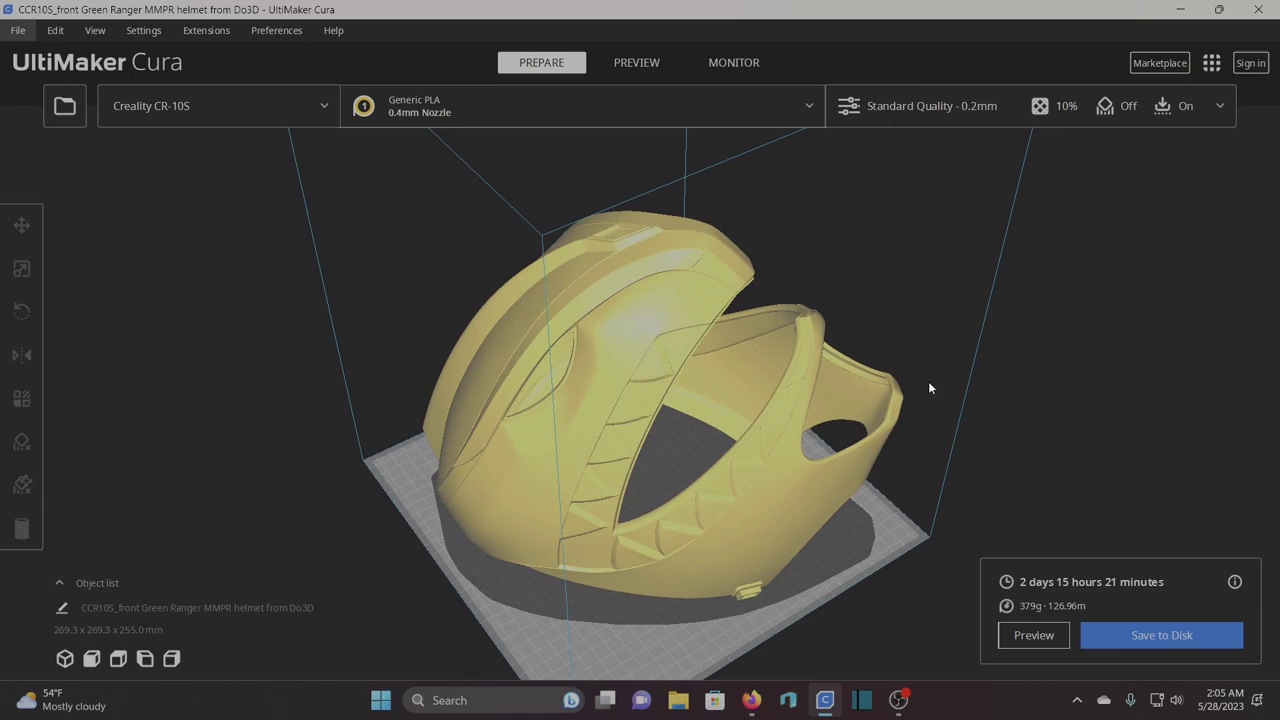
{"action": "right_click_drag", "start_coordinate": [929, 388], "coordinate": [867, 376]}
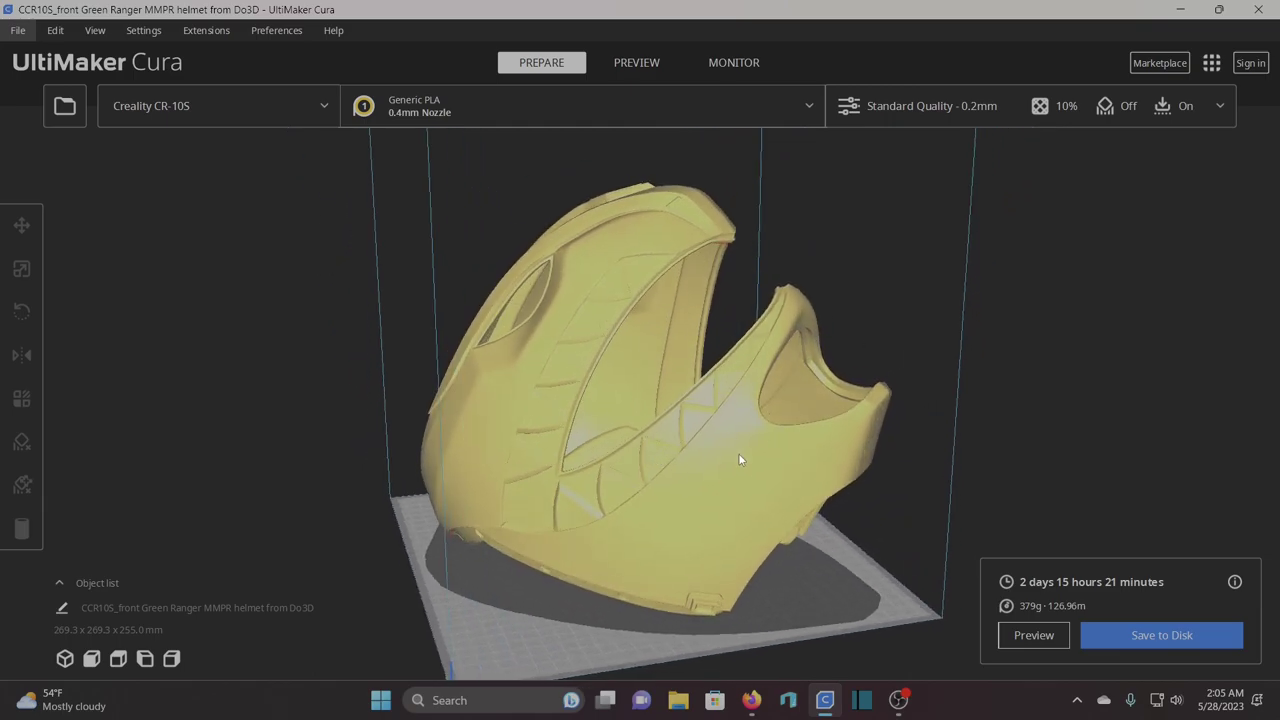
{"action": "key", "text": "ctrl+2"}
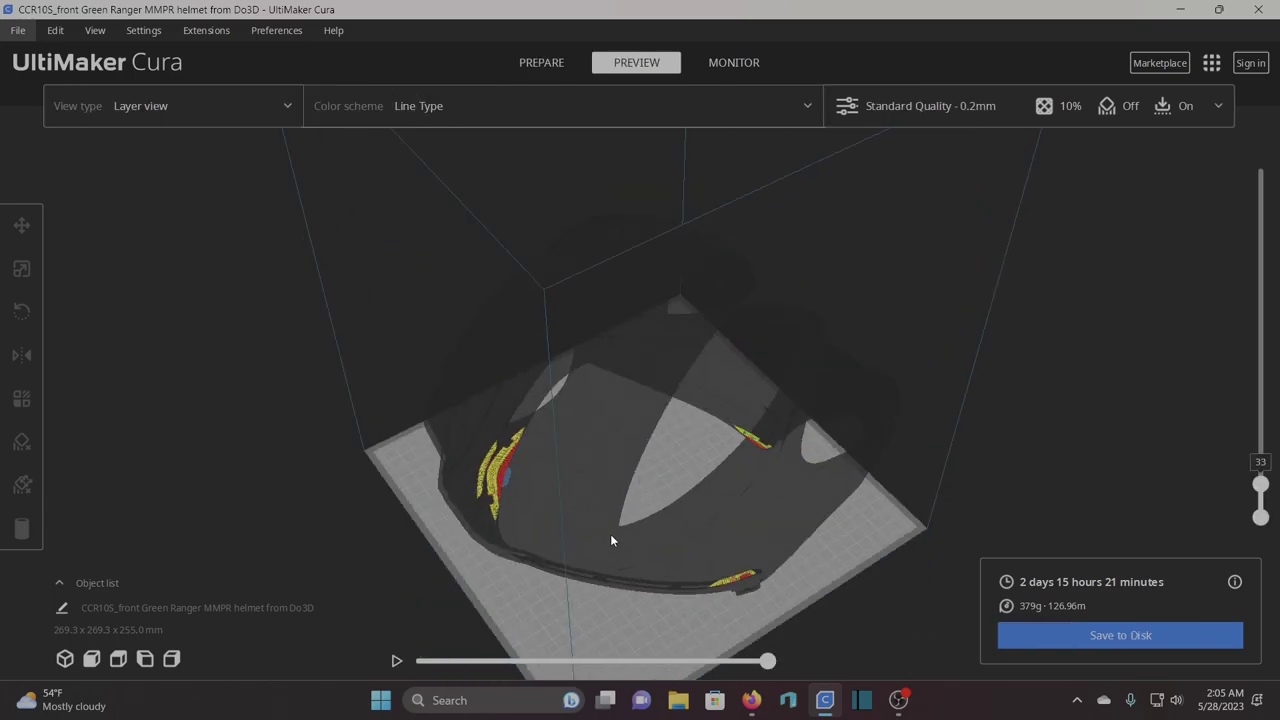
Center and orbit the layer view to inspect the supports along the rim
{"action": "scroll", "coordinate": [590, 560], "scroll_direction": "up", "scroll_amount": 8}
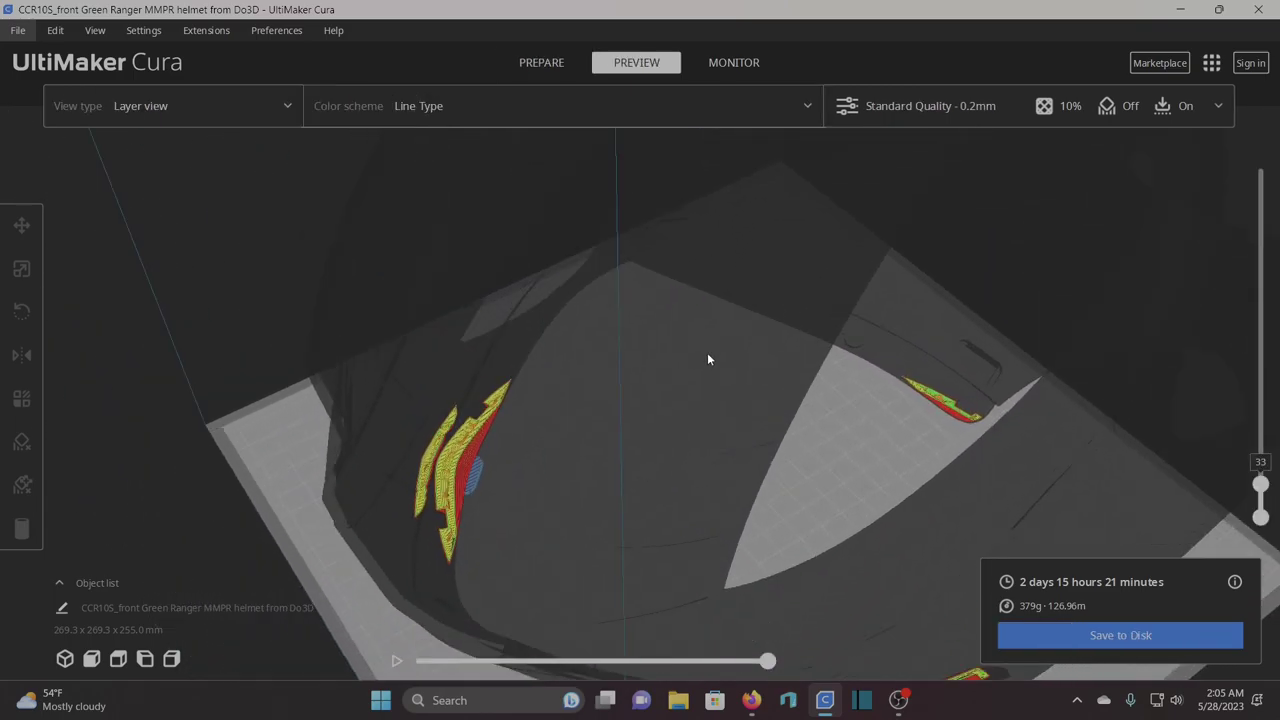
{"action": "scroll", "coordinate": [707, 358], "scroll_direction": "down", "scroll_amount": 2}
{"action": "scroll", "coordinate": [439, 454], "scroll_direction": "up", "scroll_amount": 3}
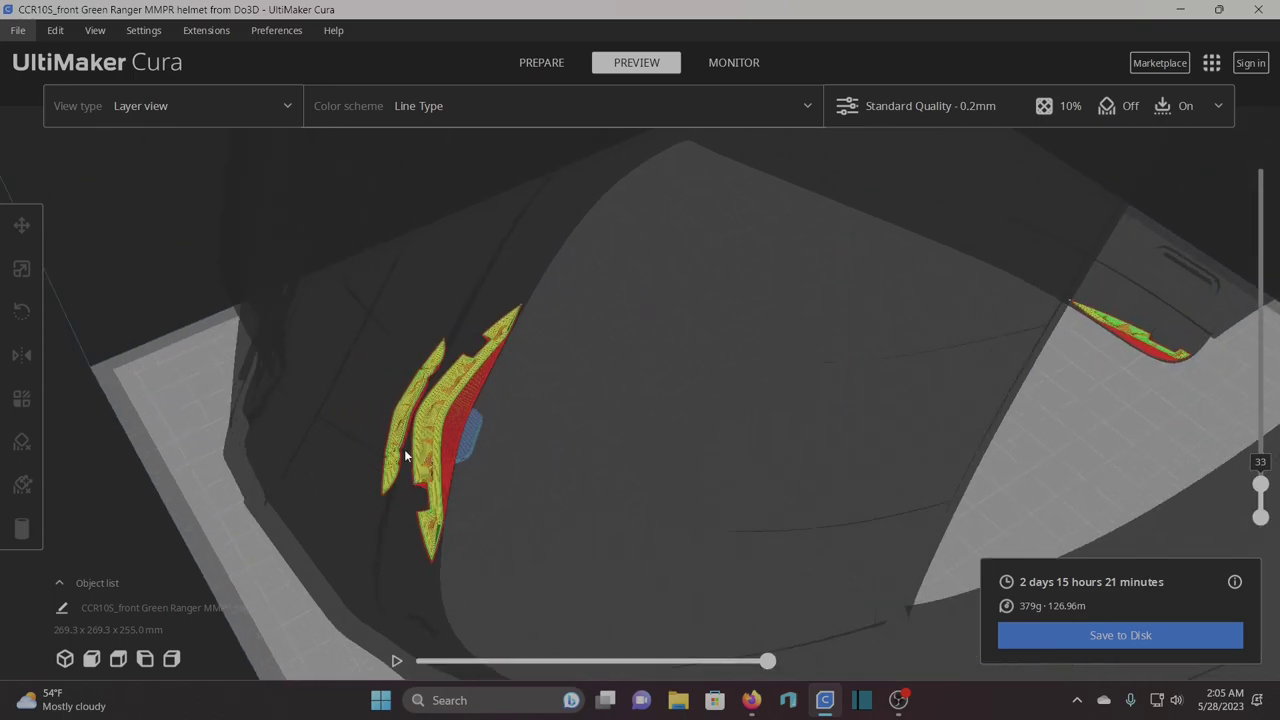
{"action": "scroll", "coordinate": [404, 456], "scroll_direction": "up", "scroll_amount": 2}
{"action": "middle_click_drag", "start_coordinate": [347, 450], "coordinate": [674, 421]}
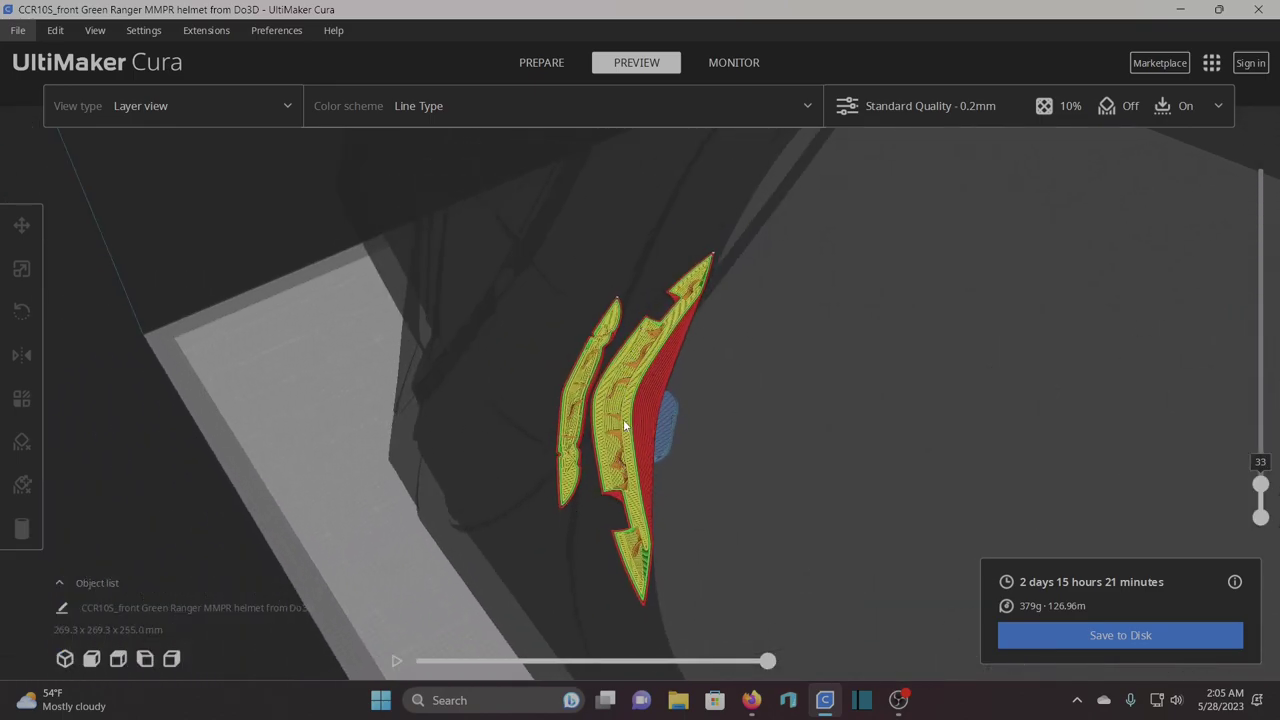
{"action": "right_click_drag", "start_coordinate": [608, 420], "coordinate": [424, 341]}
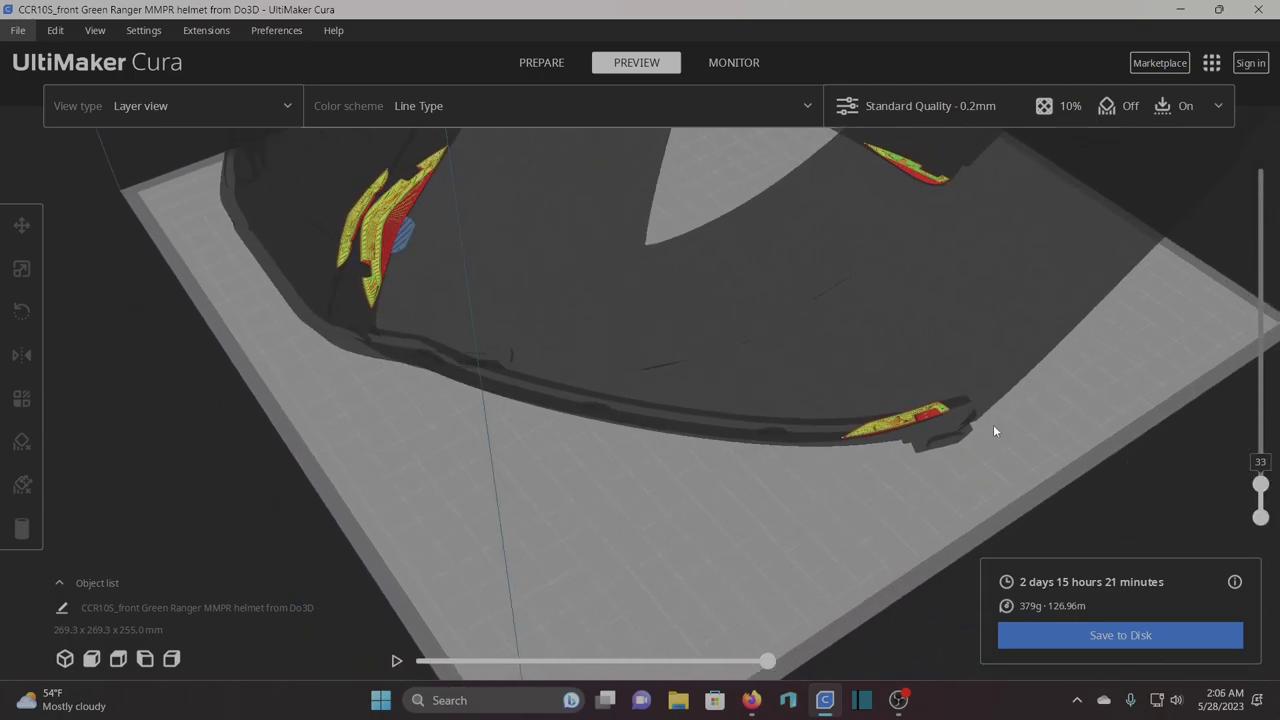
{"action": "right_click_drag", "start_coordinate": [994, 432], "coordinate": [897, 463]}
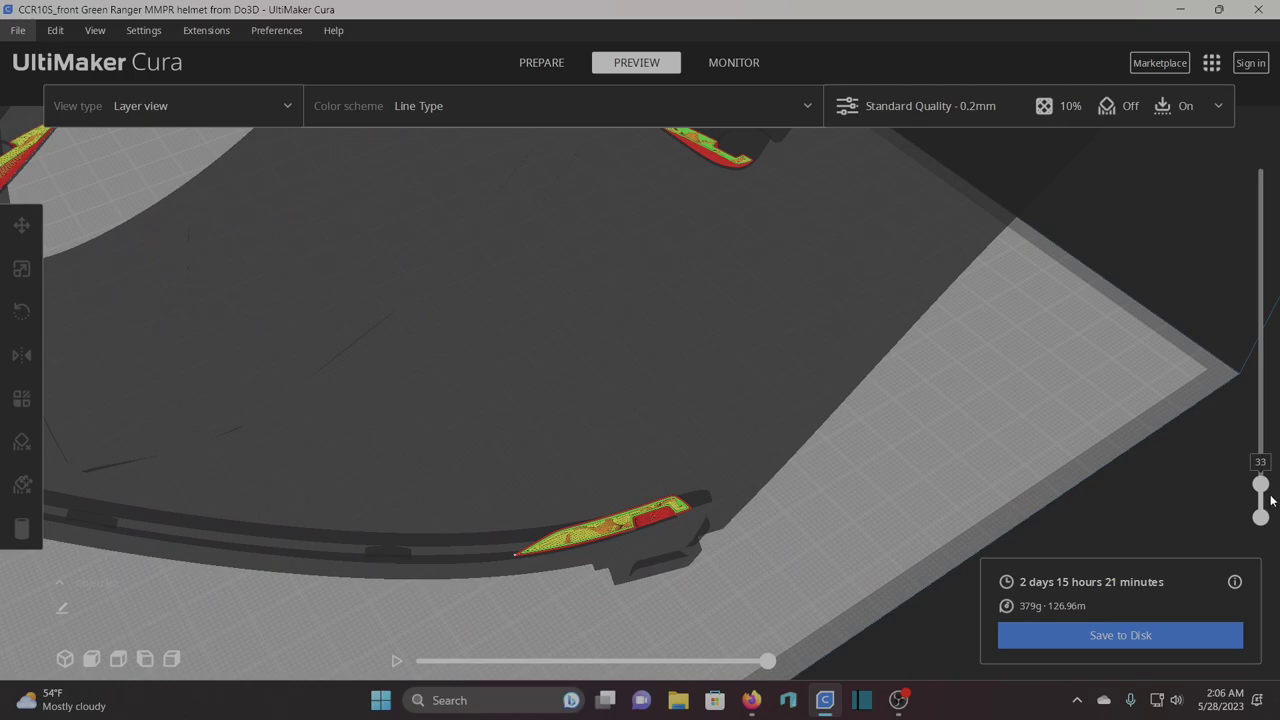
Show only the first 60 layers and zoom in on the rim
{"action": "left_click_drag", "start_coordinate": [1261, 485], "coordinate": [1265, 480]}
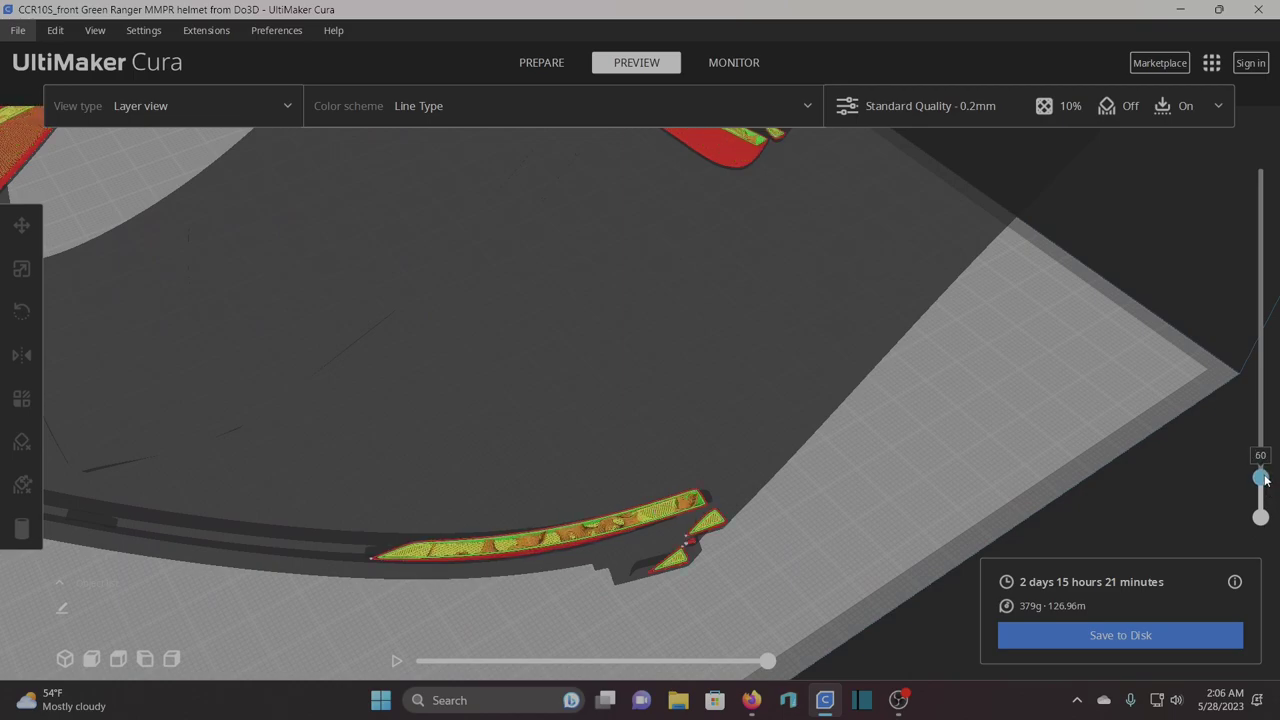
{"action": "scroll", "coordinate": [673, 536], "scroll_direction": "up", "scroll_amount": 3}
{"action": "right_click_drag", "start_coordinate": [673, 536], "coordinate": [598, 395]}
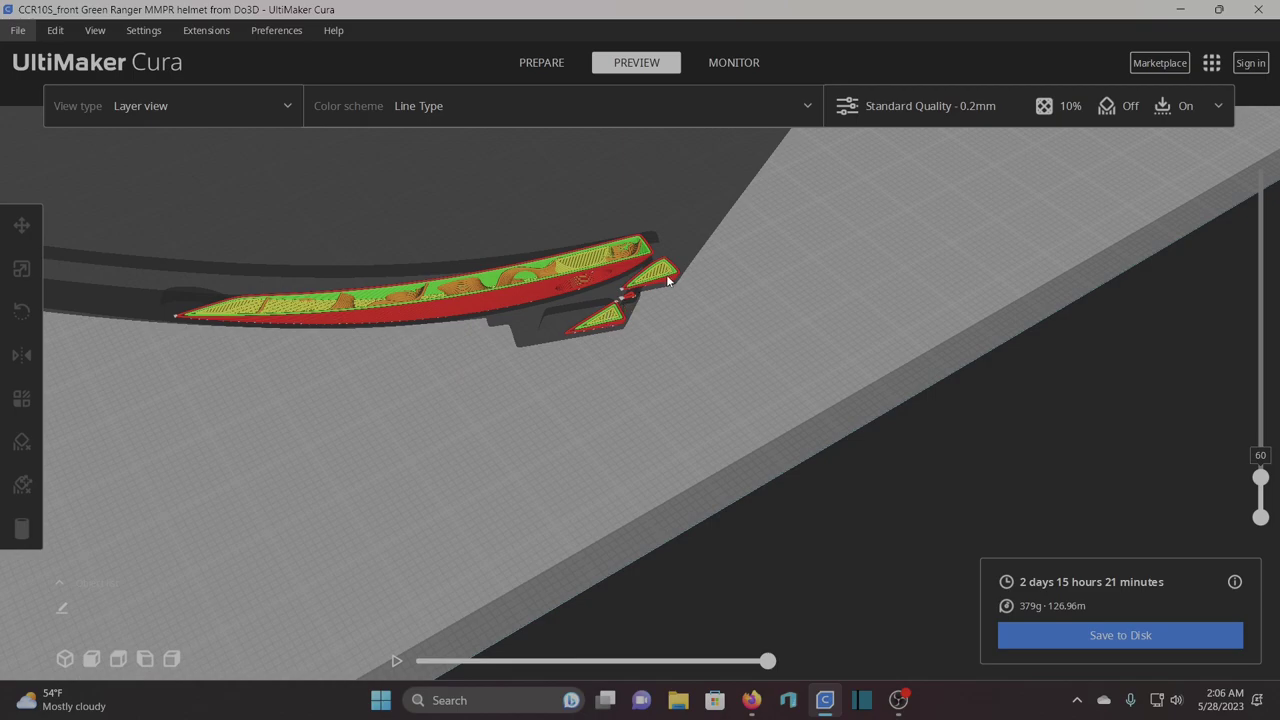
{"action": "scroll", "coordinate": [677, 312], "scroll_direction": "down", "scroll_amount": 3}
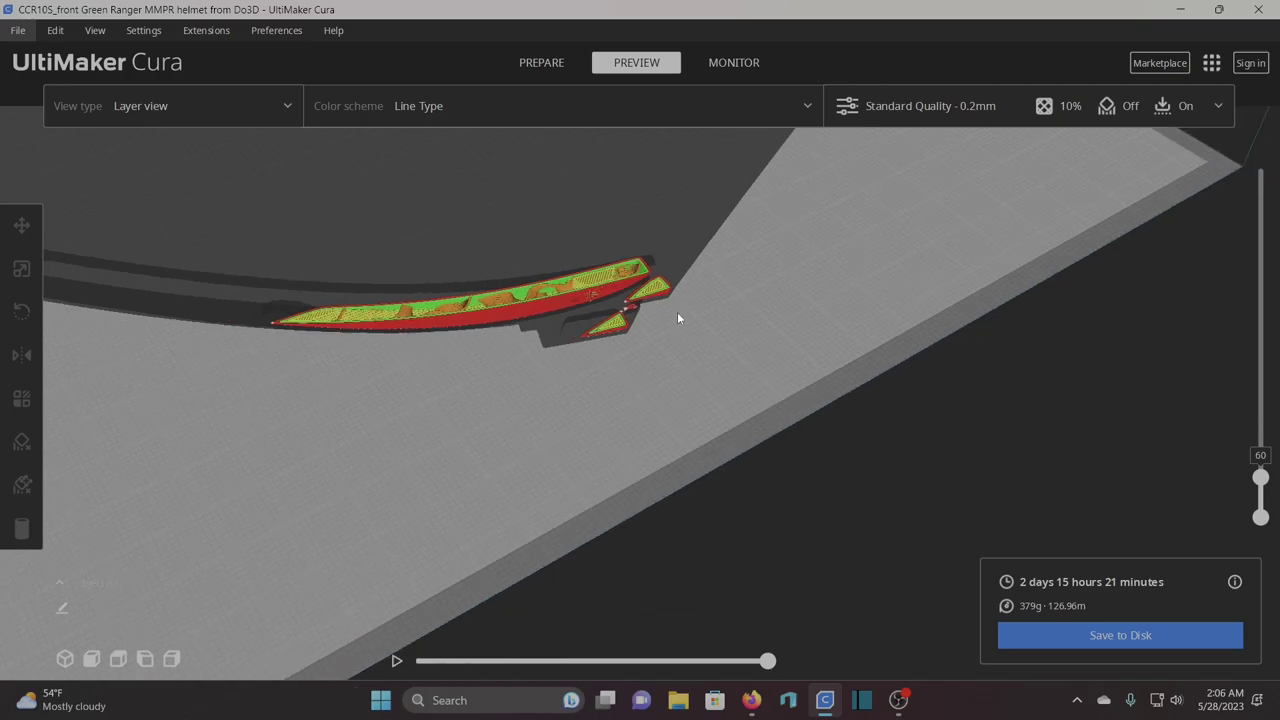
{"action": "scroll", "coordinate": [480, 340], "scroll_direction": "down", "scroll_amount": 5}
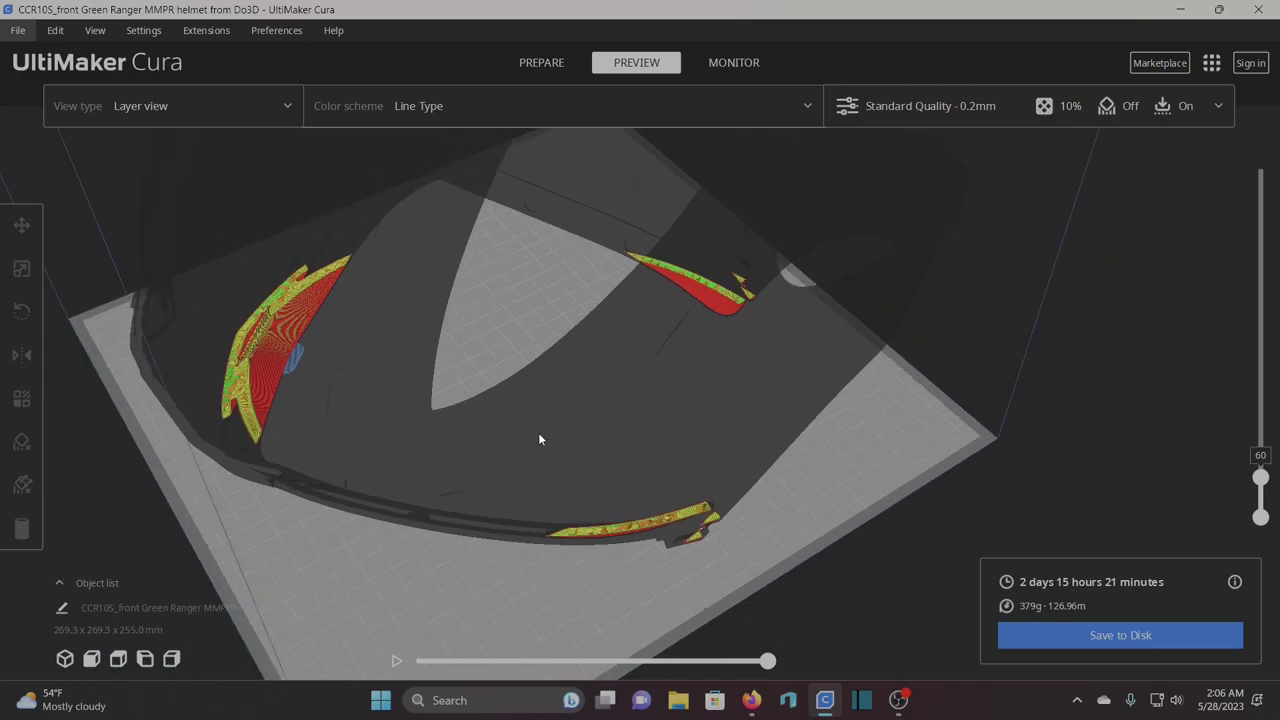
Move the layer slider through 189 and 510 to 413, orbiting to look inside
{"action": "left_click_drag", "start_coordinate": [1260, 477], "coordinate": [1259, 360]}
{"action": "right_click_drag", "start_coordinate": [1102, 368], "coordinate": [1062, 518]}
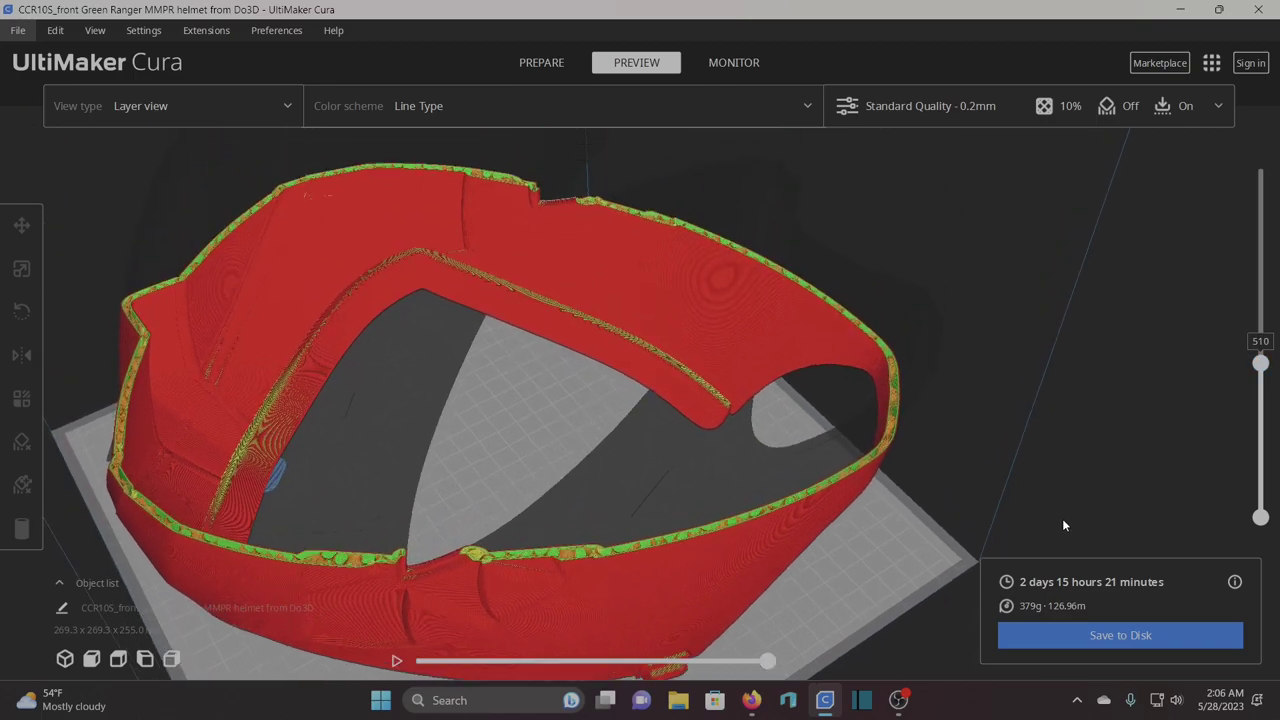
{"action": "right_click_drag", "start_coordinate": [1132, 431], "coordinate": [914, 457]}
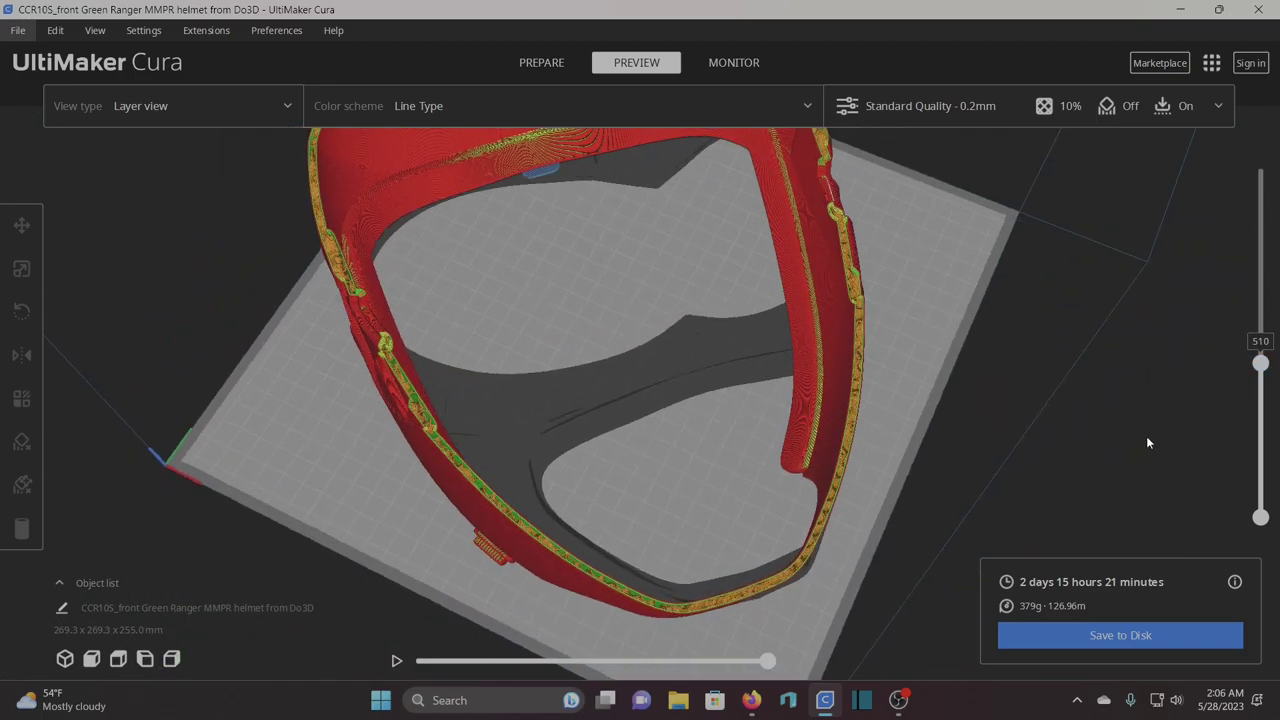
{"action": "right_click_drag", "start_coordinate": [1151, 443], "coordinate": [1164, 419]}
{"action": "right_click_drag", "start_coordinate": [976, 520], "coordinate": [1006, 480]}
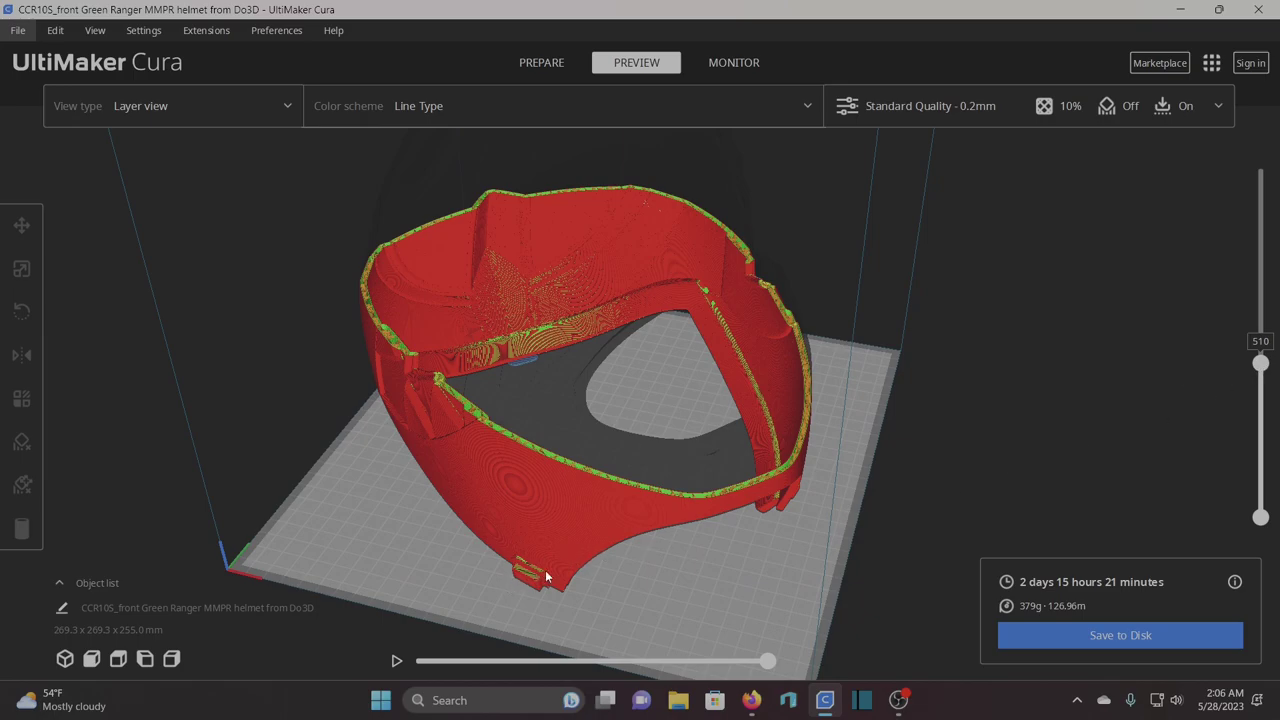
{"action": "left_click_drag", "start_coordinate": [1260, 363], "coordinate": [1259, 277]}
Raise the layer preview through 834 and 1109 to 1223, orbiting over the visor
{"action": "key", "text": "Up"}
{"action": "key", "text": "Up"}
{"action": "key", "text": "Up"}
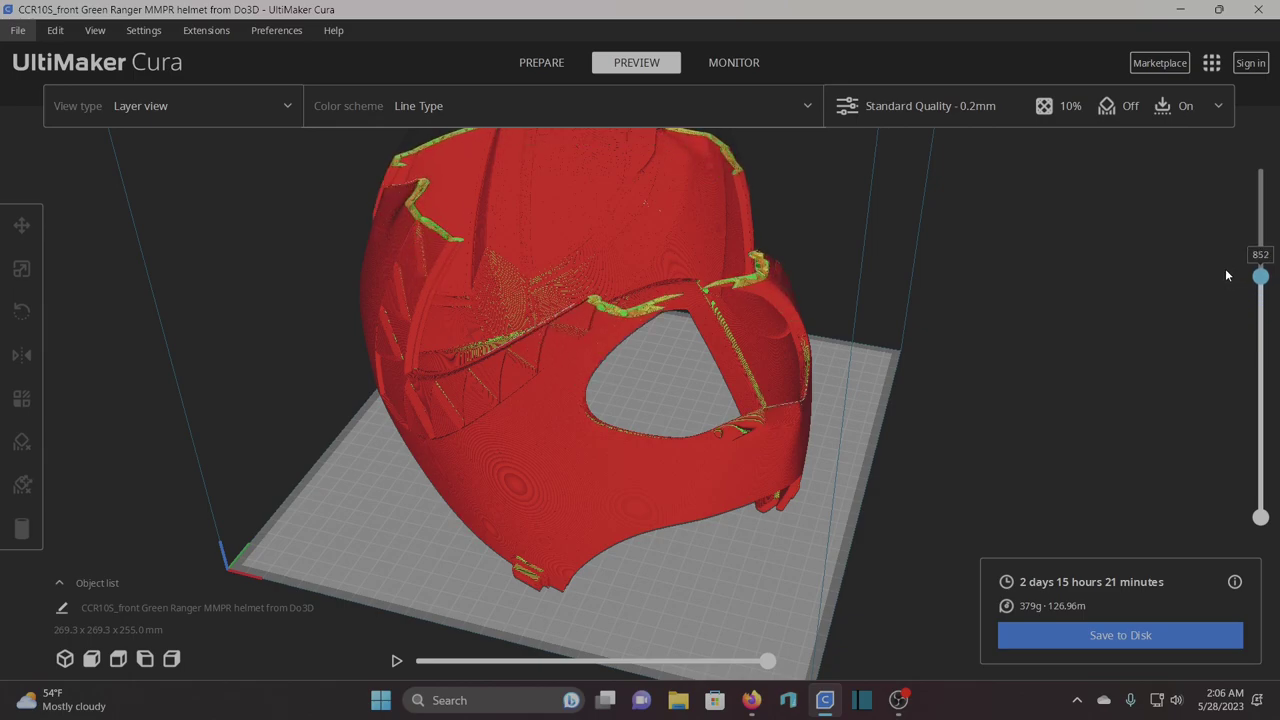
{"action": "right_click_drag", "start_coordinate": [1225, 268], "coordinate": [982, 371]}
{"action": "scroll", "coordinate": [744, 440], "scroll_direction": "up", "scroll_amount": 8}
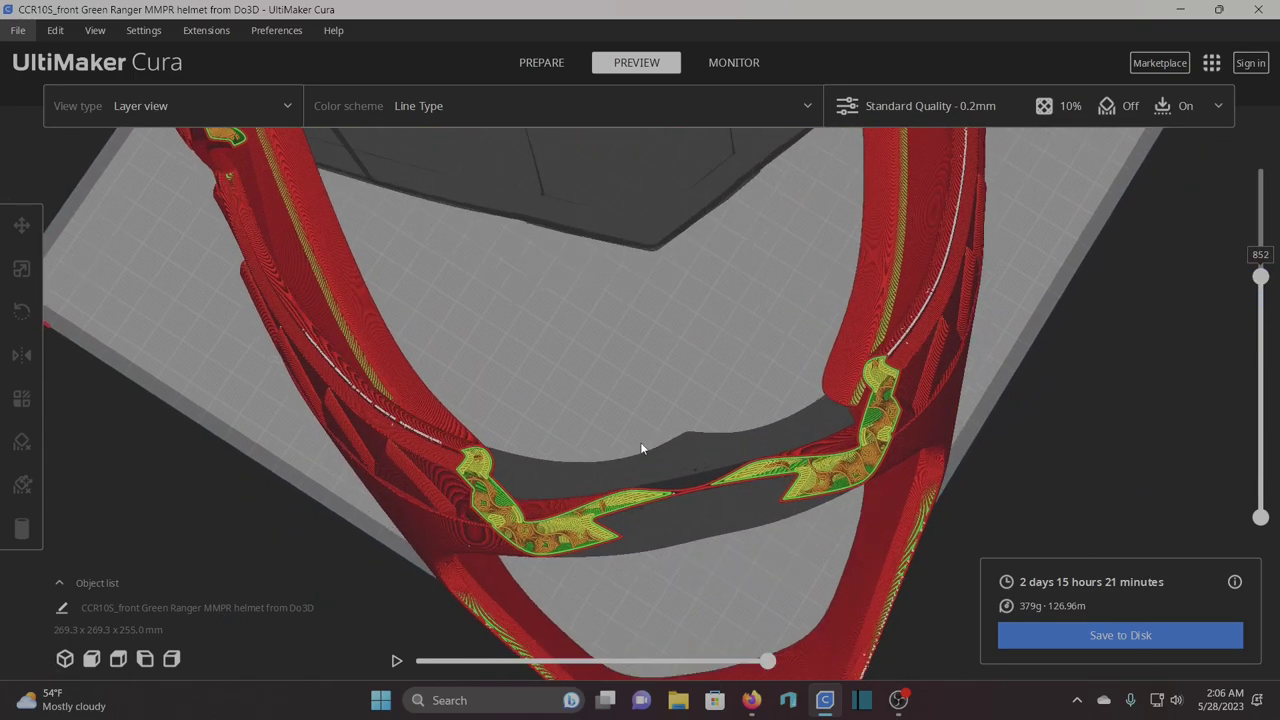
{"action": "scroll", "coordinate": [642, 449], "scroll_direction": "down", "scroll_amount": 5}
{"action": "left_click_drag", "start_coordinate": [1260, 278], "coordinate": [1261, 250]}
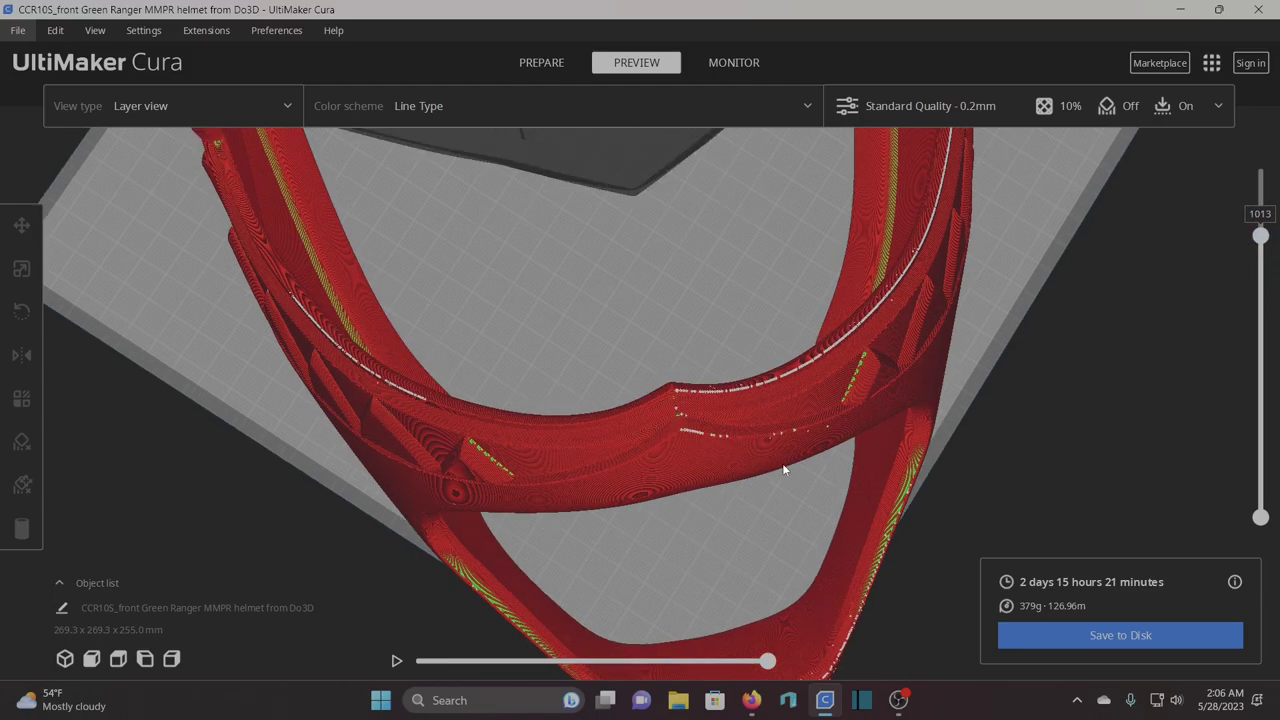
{"action": "right_click_drag", "start_coordinate": [784, 469], "coordinate": [1267, 283]}
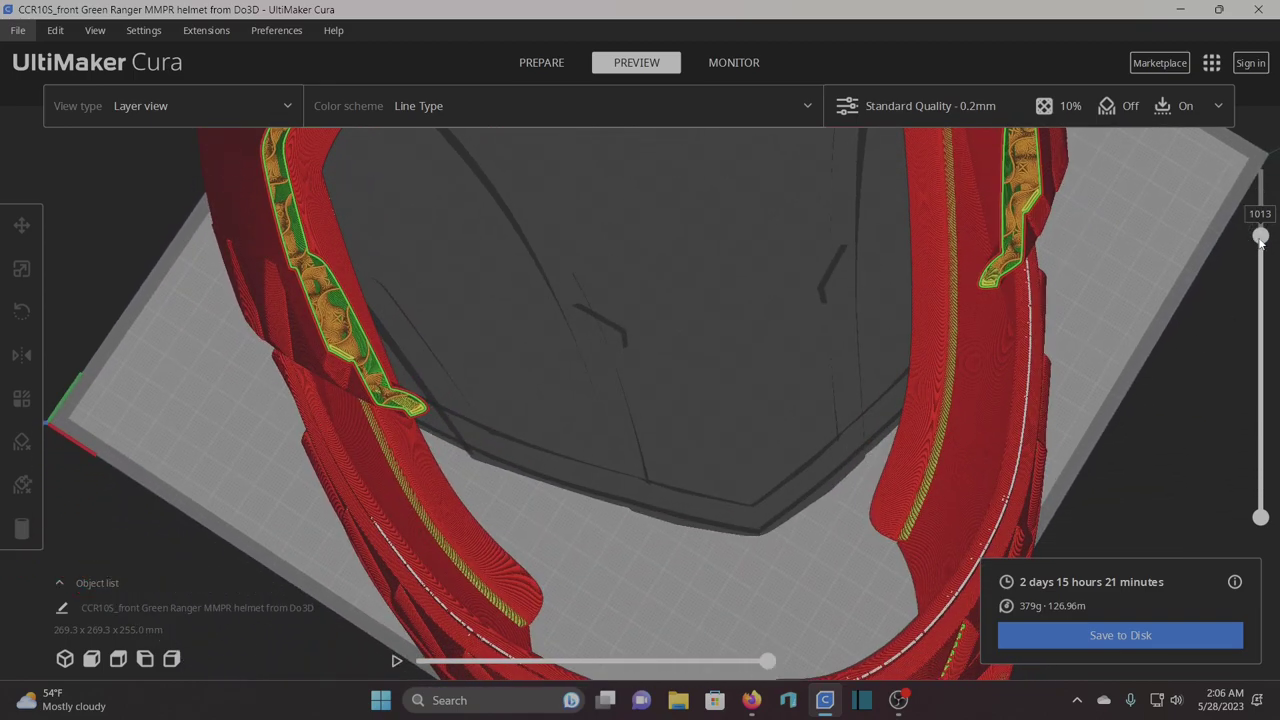
{"action": "left_click_drag", "start_coordinate": [1260, 238], "coordinate": [1260, 209]}
{"action": "scroll", "coordinate": [780, 485], "scroll_direction": "up", "scroll_amount": 2}
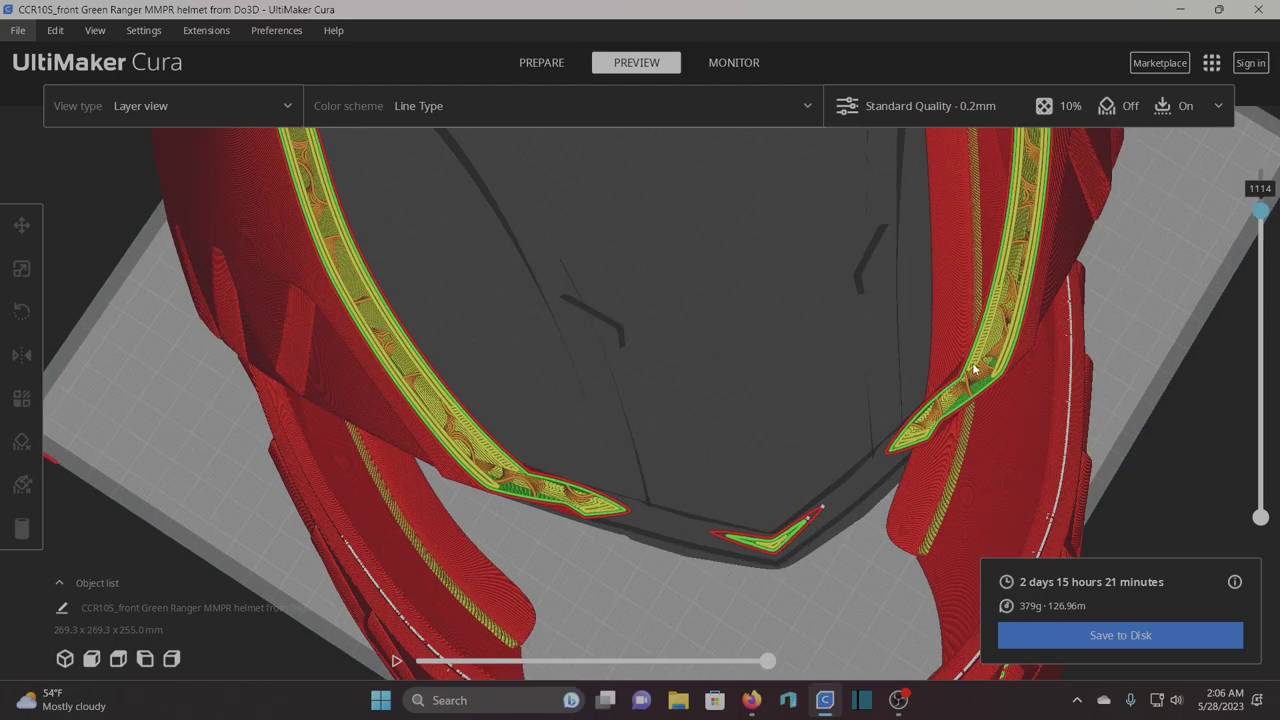
{"action": "left_click_drag", "start_coordinate": [1262, 215], "coordinate": [1239, 138]}
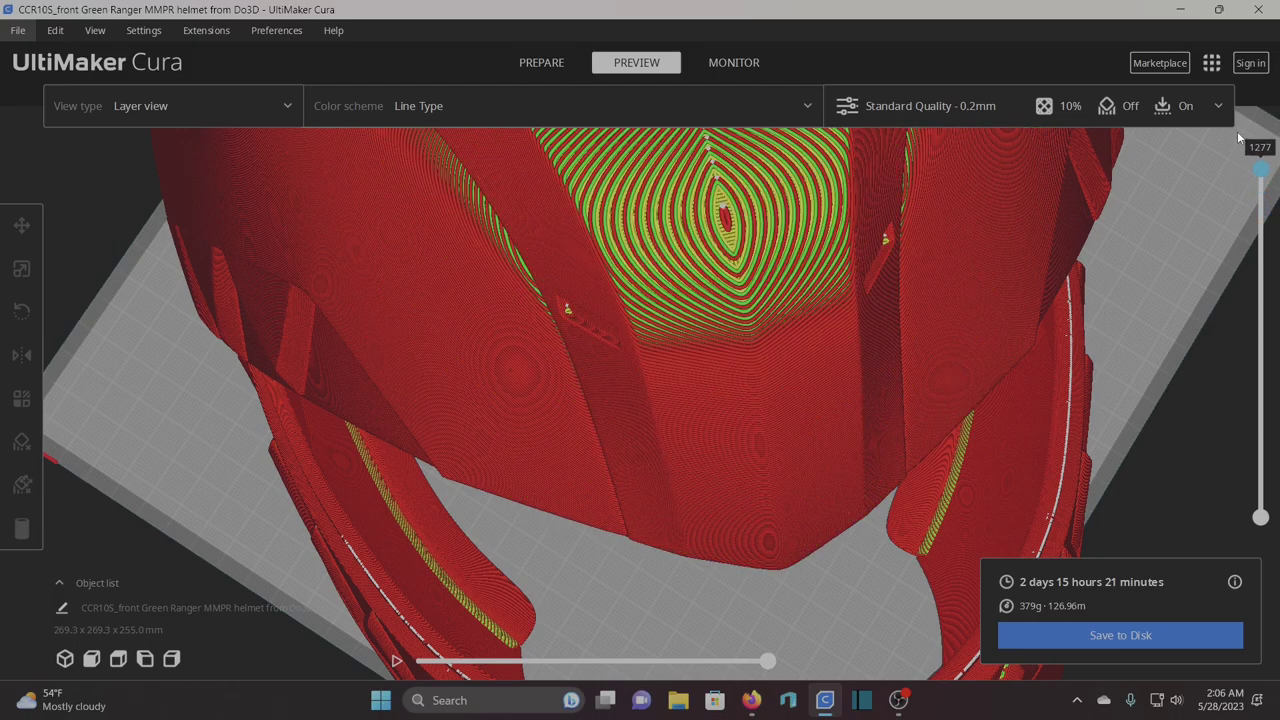
Orbit the full 1277-layer helmet from three-quarter, low front and overhead angles
{"action": "scroll", "coordinate": [829, 355], "scroll_direction": "down", "scroll_amount": 10}
{"action": "right_click_drag", "start_coordinate": [646, 449], "coordinate": [803, 446]}
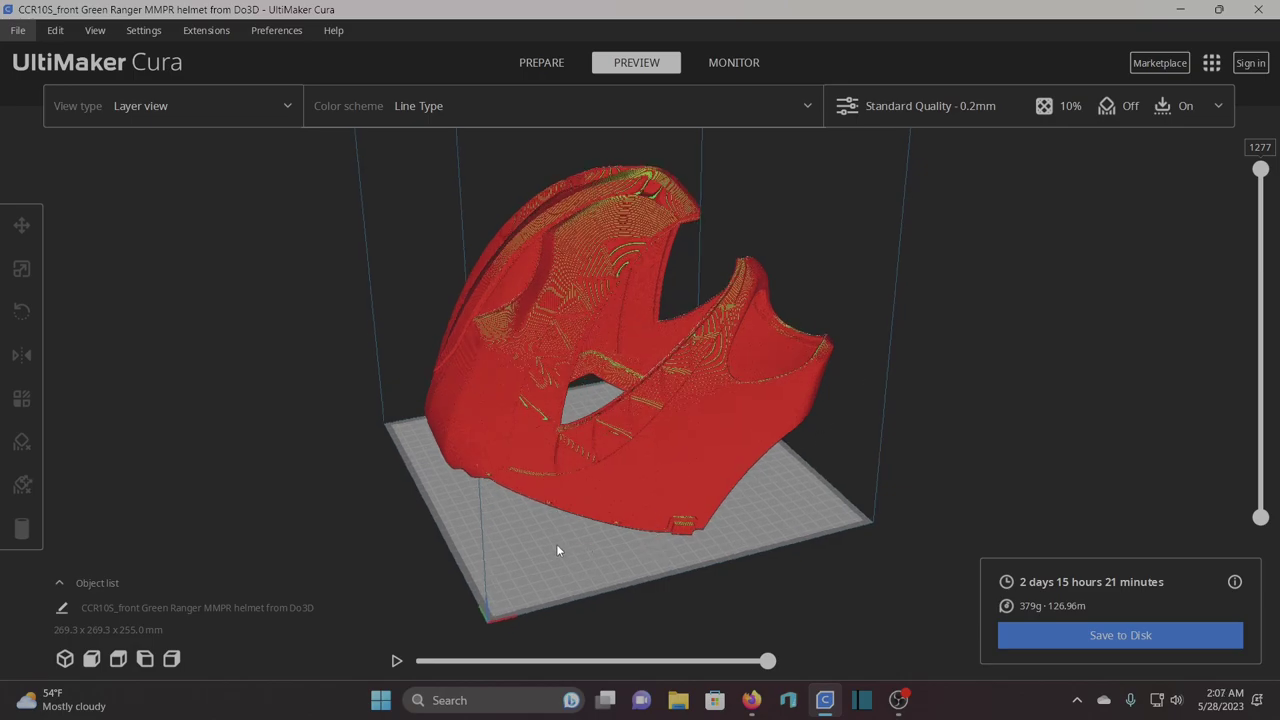
{"action": "right_click_drag", "start_coordinate": [558, 550], "coordinate": [640, 465]}
{"action": "scroll", "coordinate": [670, 492], "scroll_direction": "up", "scroll_amount": 2}
{"action": "right_click_drag", "start_coordinate": [805, 453], "coordinate": [734, 480]}
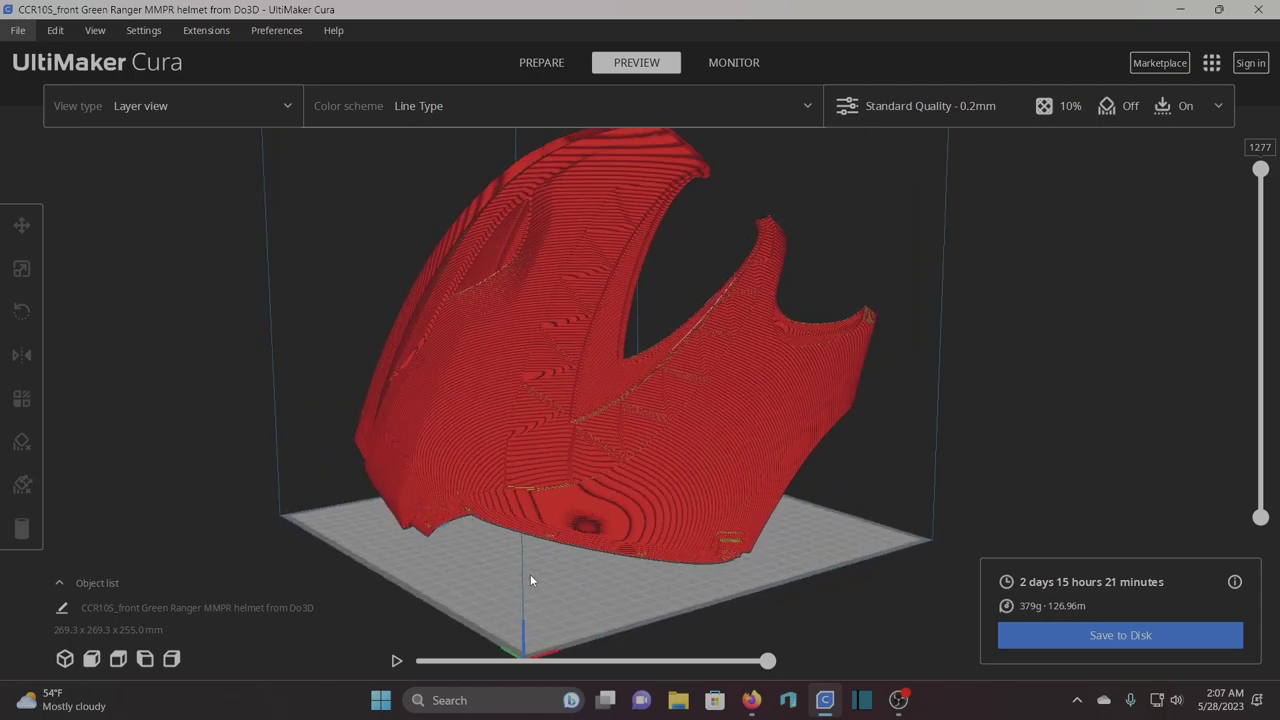
{"action": "right_click_drag", "start_coordinate": [530, 580], "coordinate": [592, 553]}
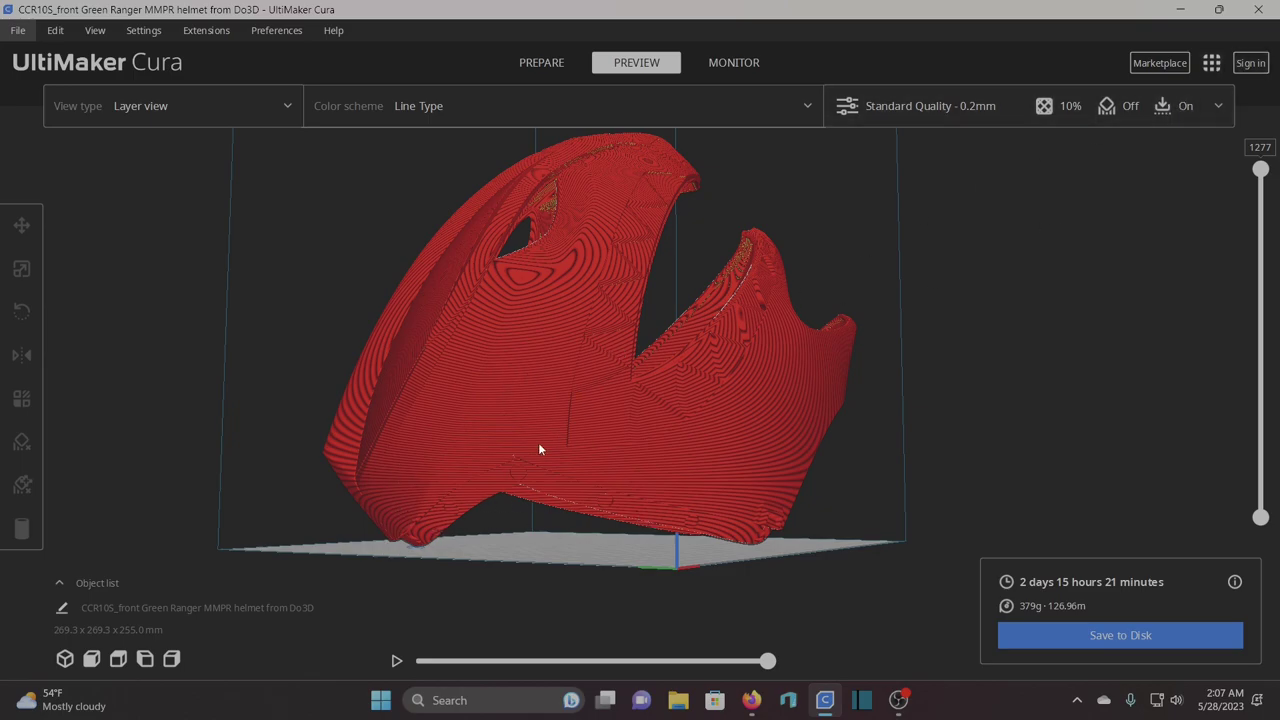
{"action": "right_click_drag", "start_coordinate": [1003, 380], "coordinate": [928, 432]}
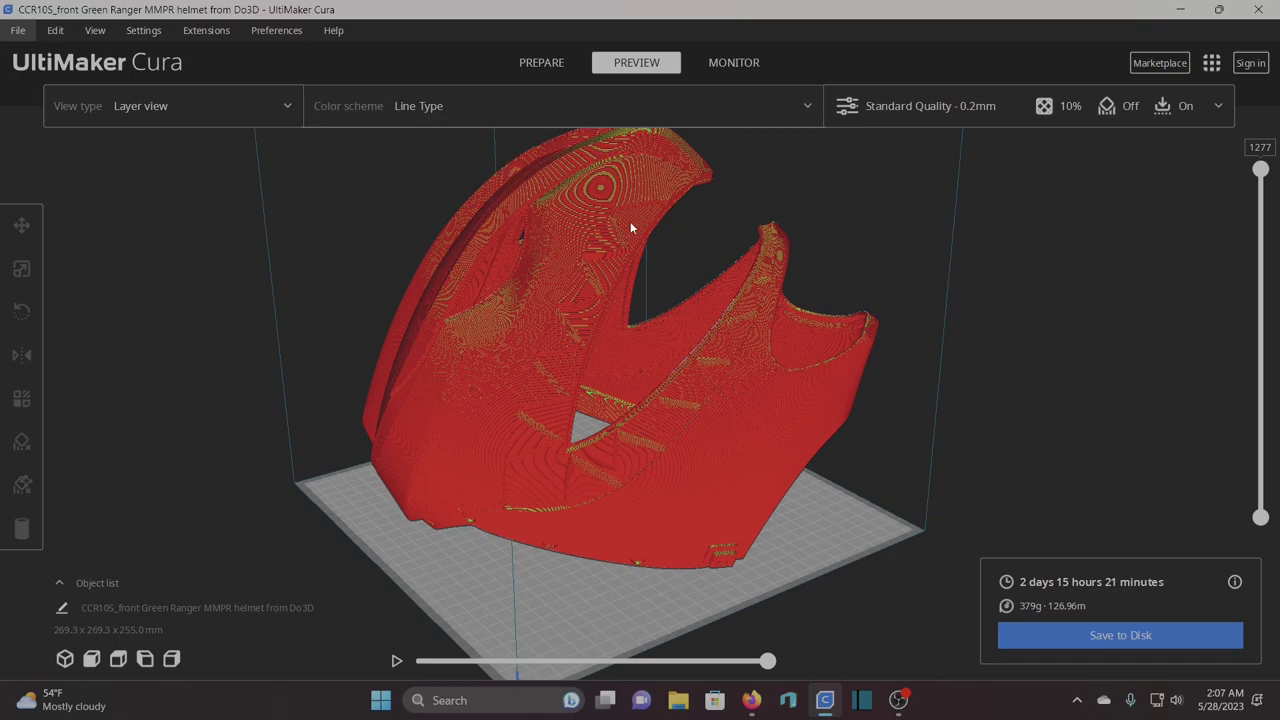
{"action": "right_click_drag", "start_coordinate": [633, 228], "coordinate": [799, 322]}
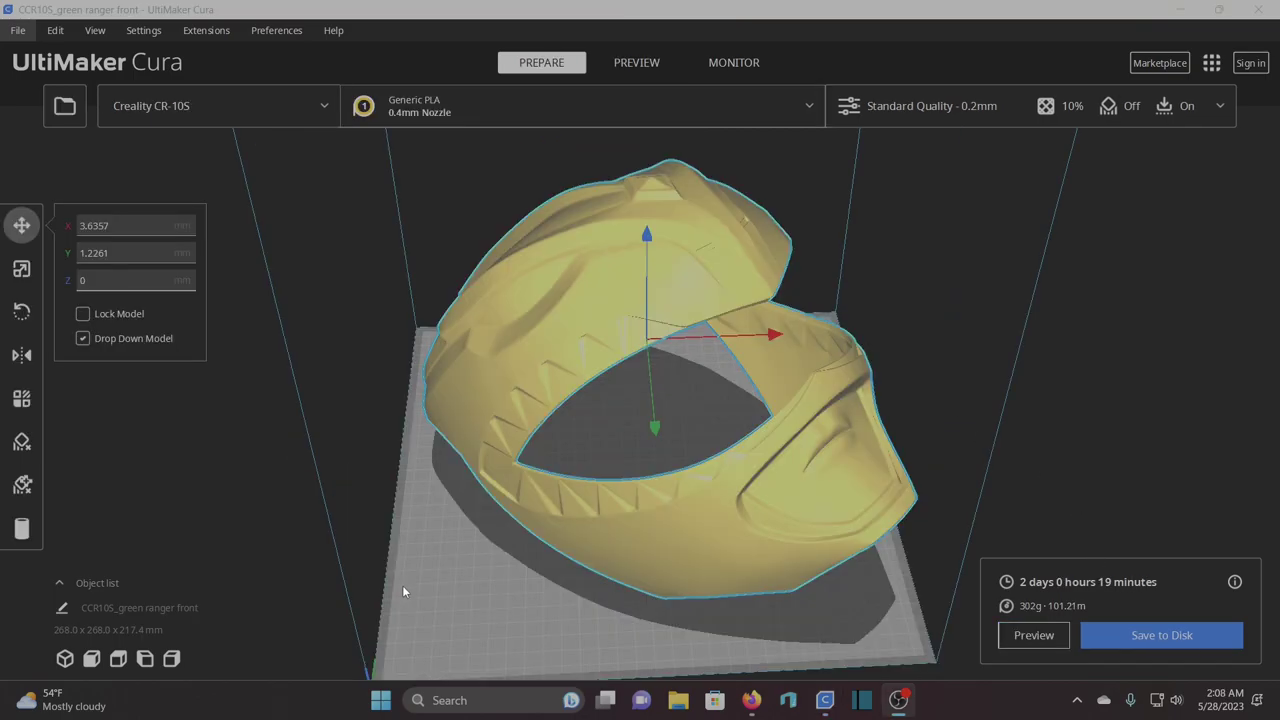
{"action": "mouse_move", "coordinate": [402, 585]}
{"action": "right_mouse_down"}
{"action": "mouse_move", "coordinate": [379, 535]}
{"action": "mouse_move", "coordinate": [351, 531]}
{"action": "mouse_move", "coordinate": [470, 506]}
{"action": "mouse_move", "coordinate": [522, 512]}
{"action": "mouse_move", "coordinate": [505, 535]}
{"action": "mouse_move", "coordinate": [386, 570]}
{"action": "right_mouse_up"}
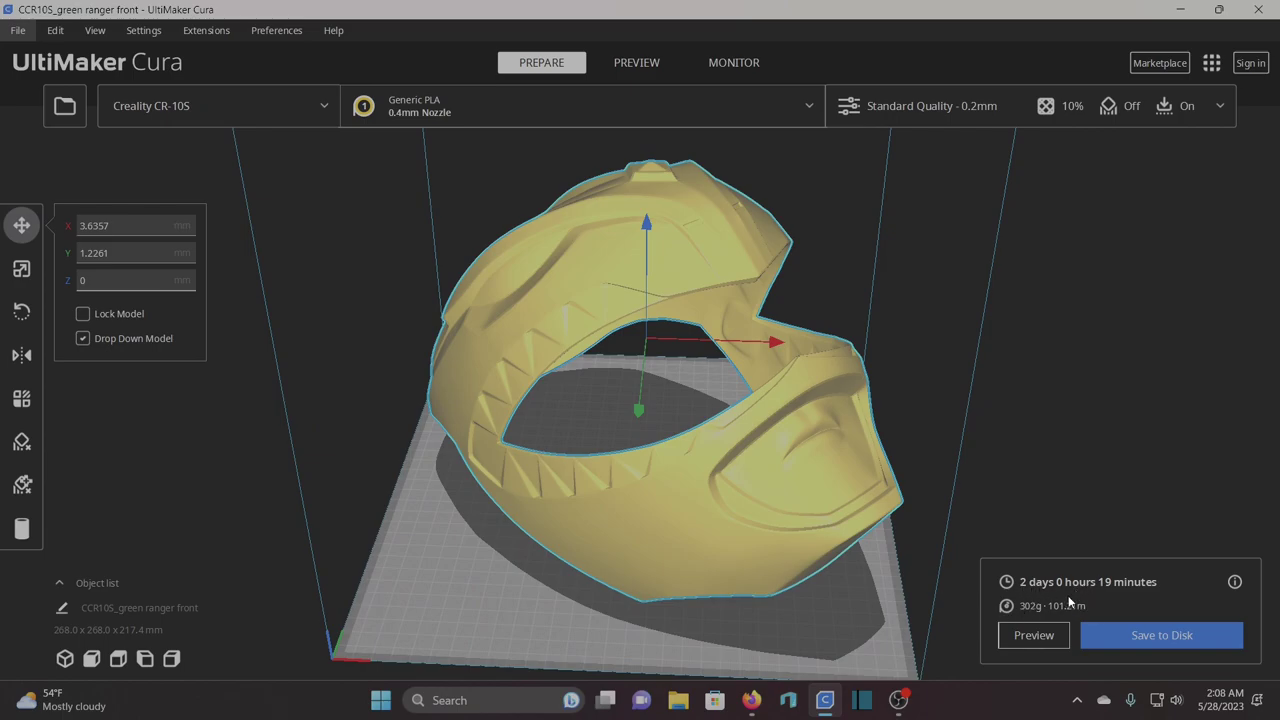
{"action": "right_click_drag", "start_coordinate": [616, 488], "coordinate": [517, 318]}
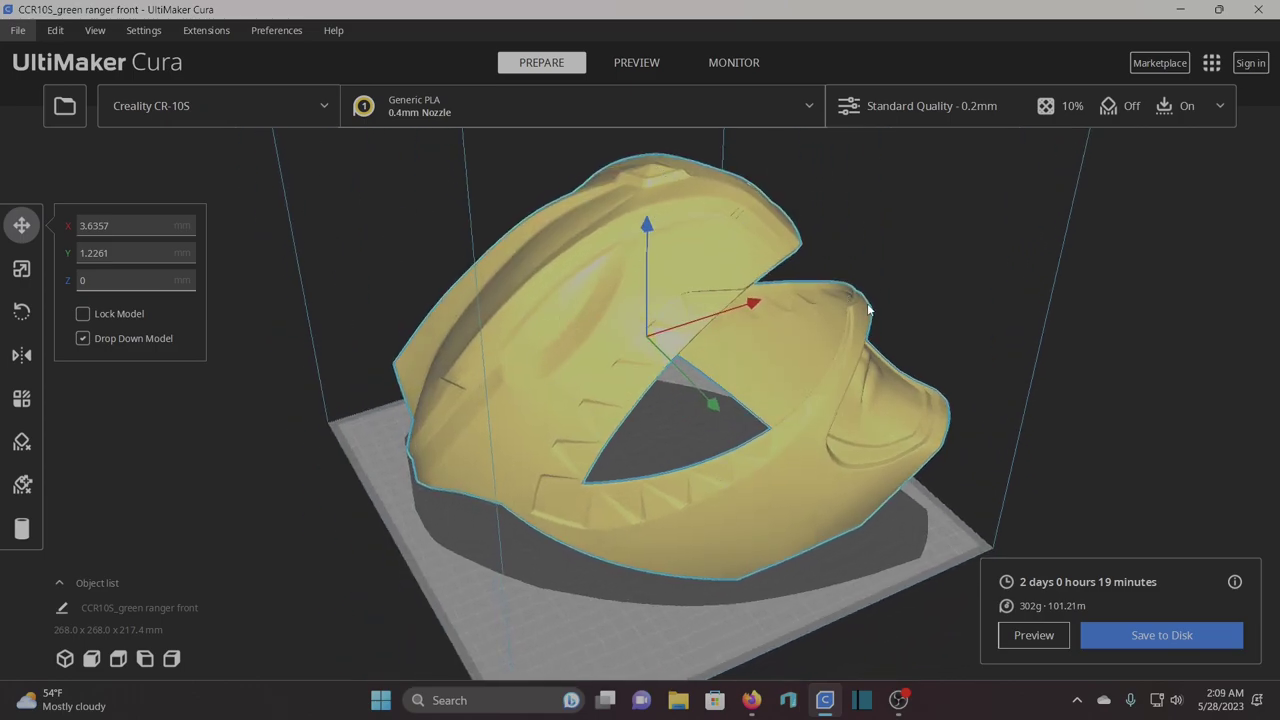
{"action": "right_click_drag", "start_coordinate": [868, 311], "coordinate": [743, 274]}
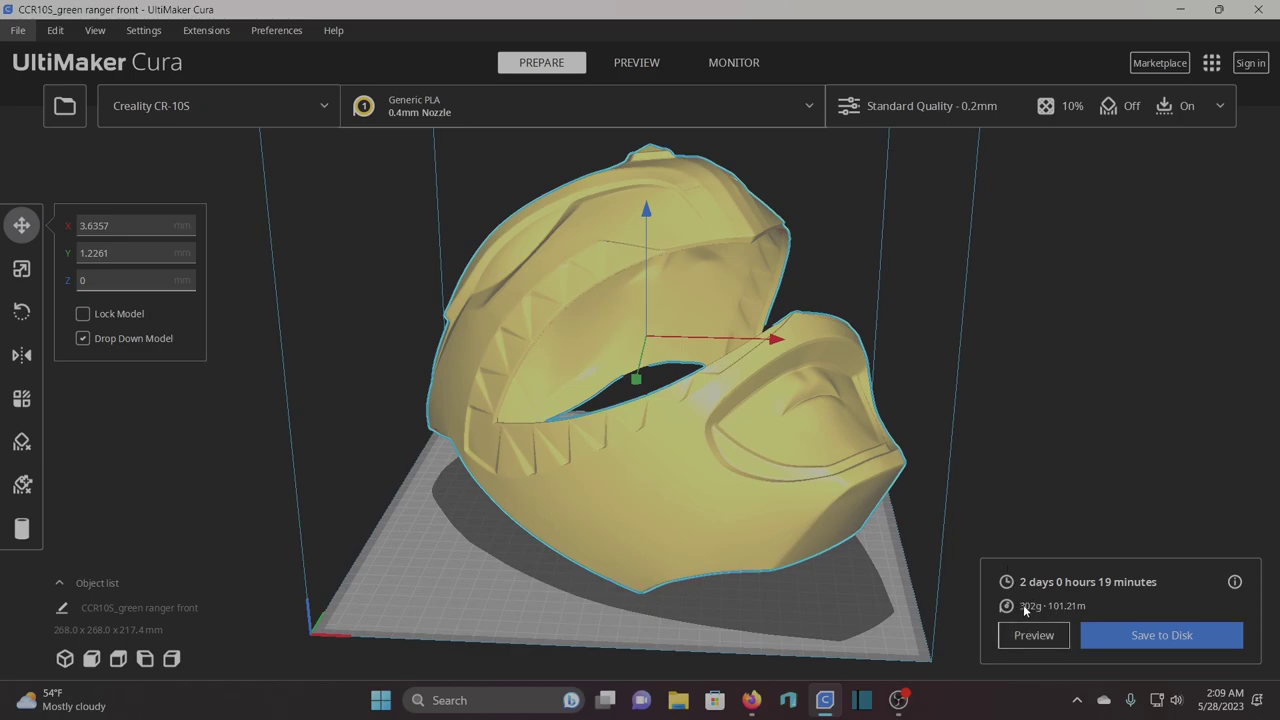
{"action": "right_click_drag", "start_coordinate": [588, 565], "coordinate": [707, 539]}
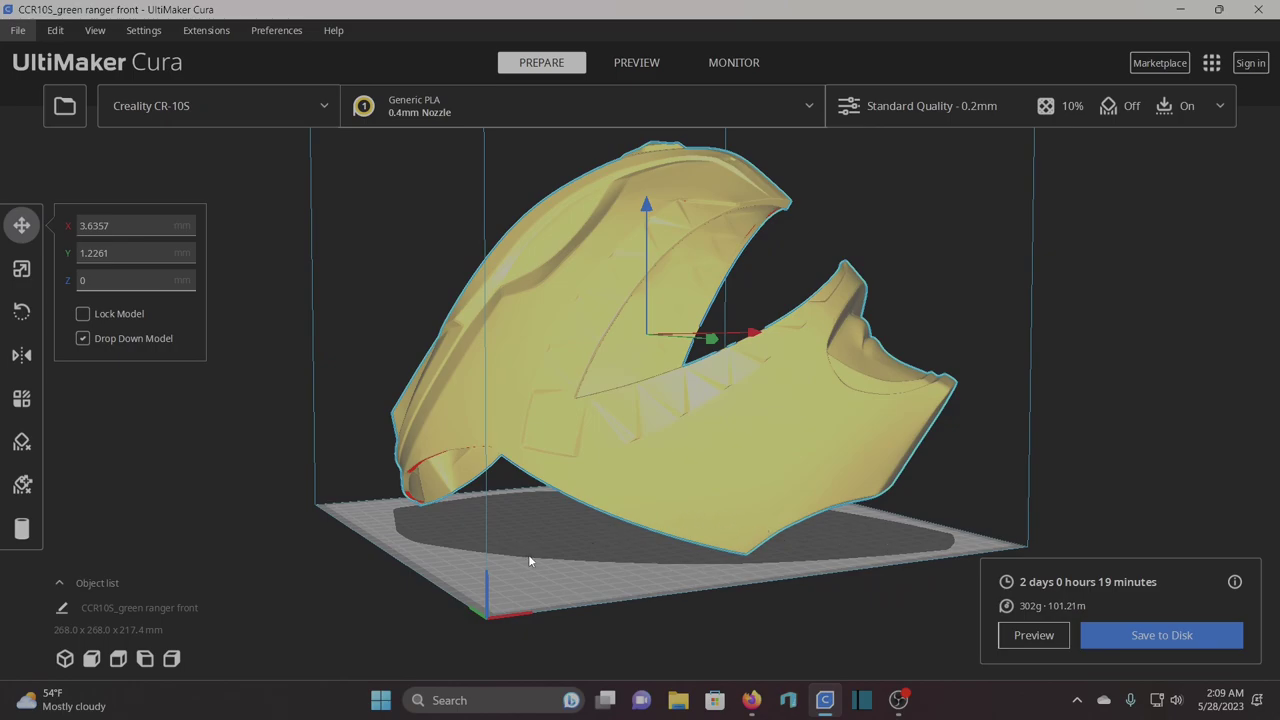
{"action": "right_click_drag", "start_coordinate": [530, 561], "coordinate": [418, 582]}
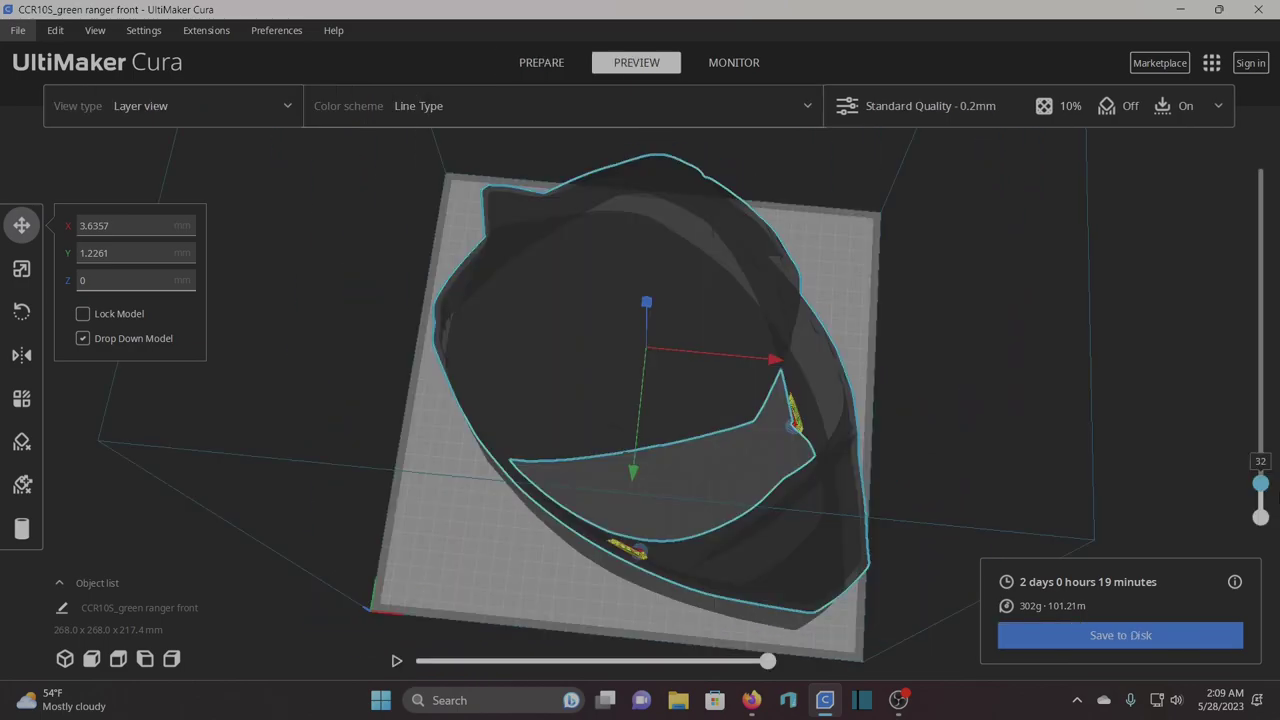
Raise the front helmet's layer preview through 250 and 313 to 406 while orbiting
{"action": "scroll", "coordinate": [1274, 477], "scroll_direction": "up", "scroll_amount": 20}
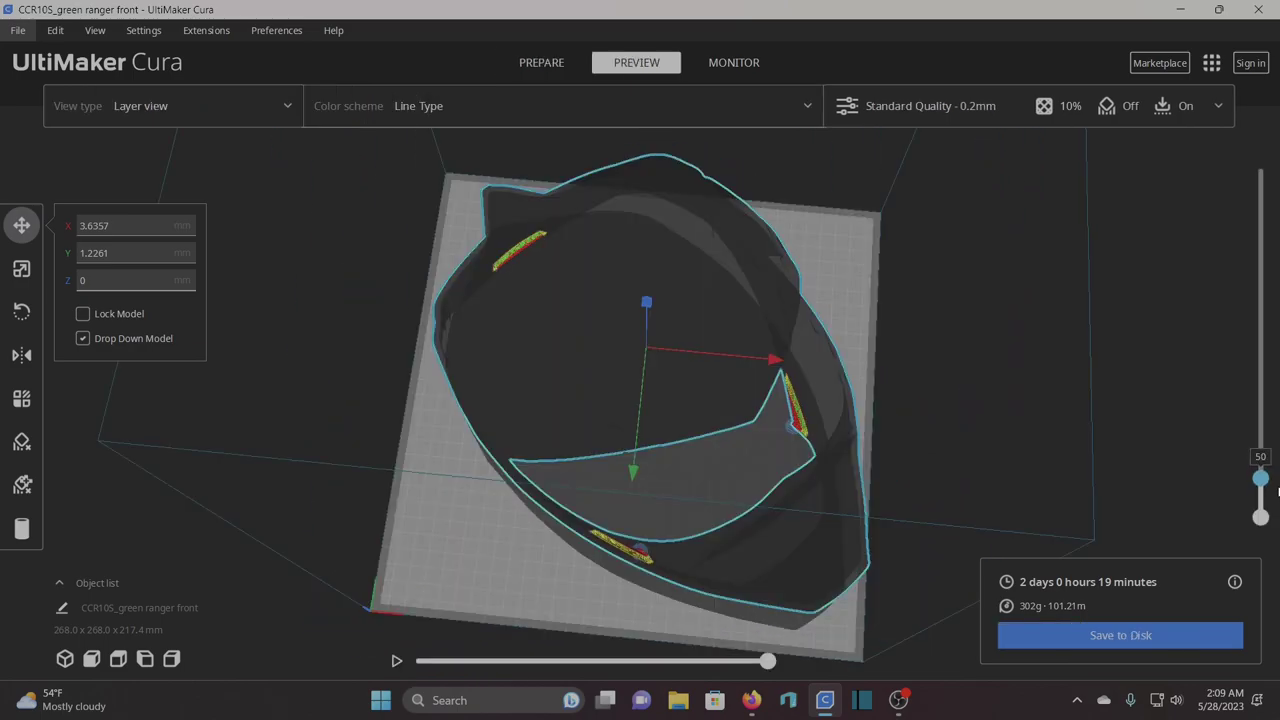
{"action": "scroll", "coordinate": [1274, 477], "scroll_direction": "up", "scroll_amount": 12}
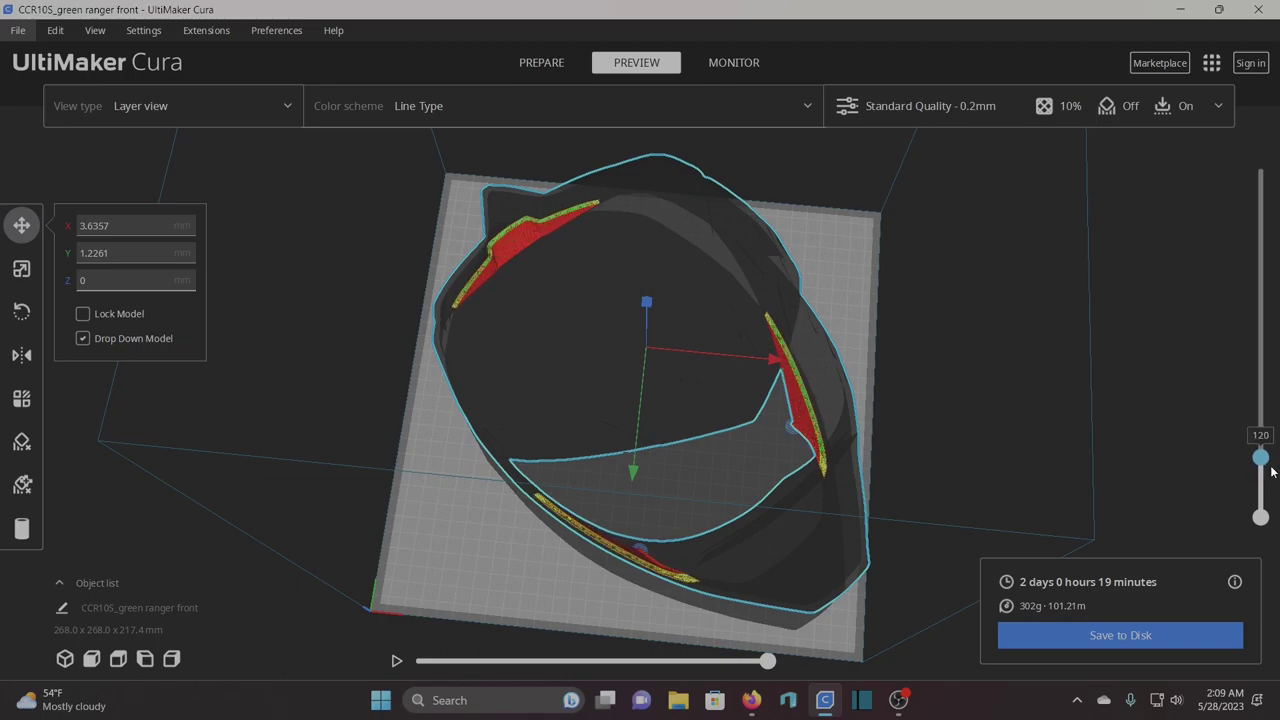
{"action": "scroll", "coordinate": [1263, 465], "scroll_direction": "down", "scroll_amount": 2}
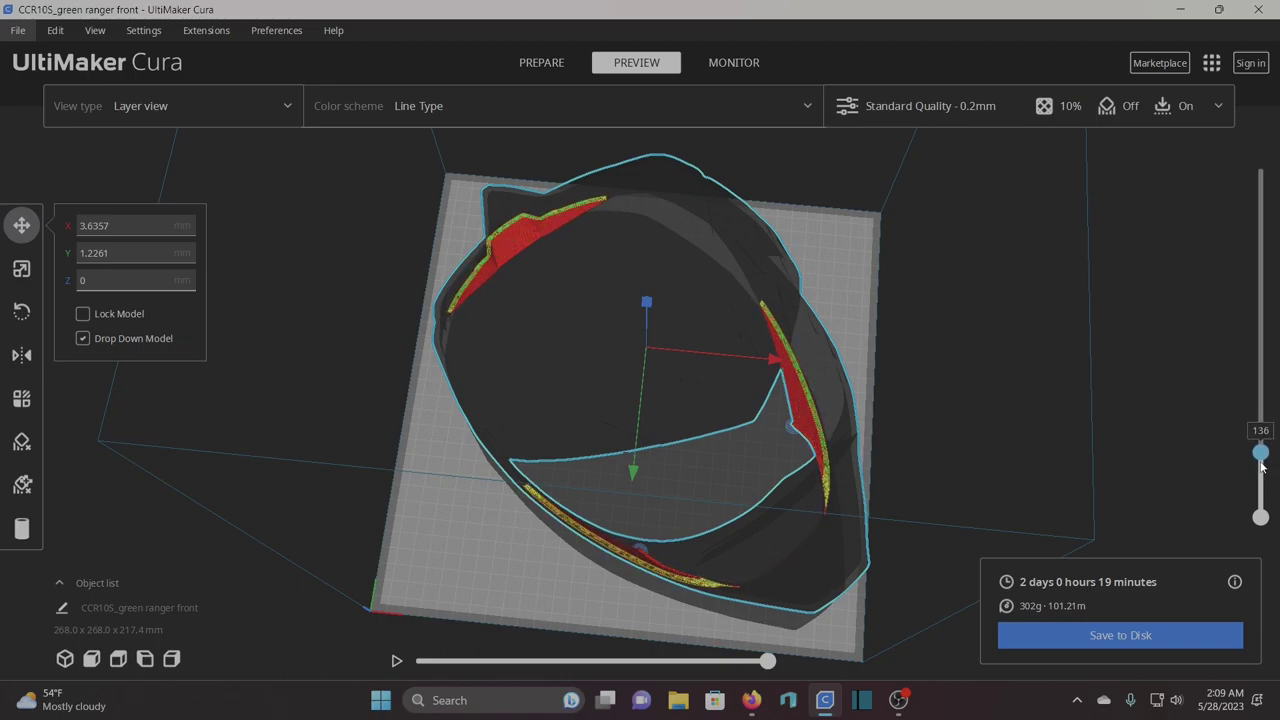
{"action": "right_click_drag", "start_coordinate": [868, 562], "coordinate": [1014, 474]}
{"action": "scroll", "coordinate": [728, 568], "scroll_direction": "up", "scroll_amount": 5}
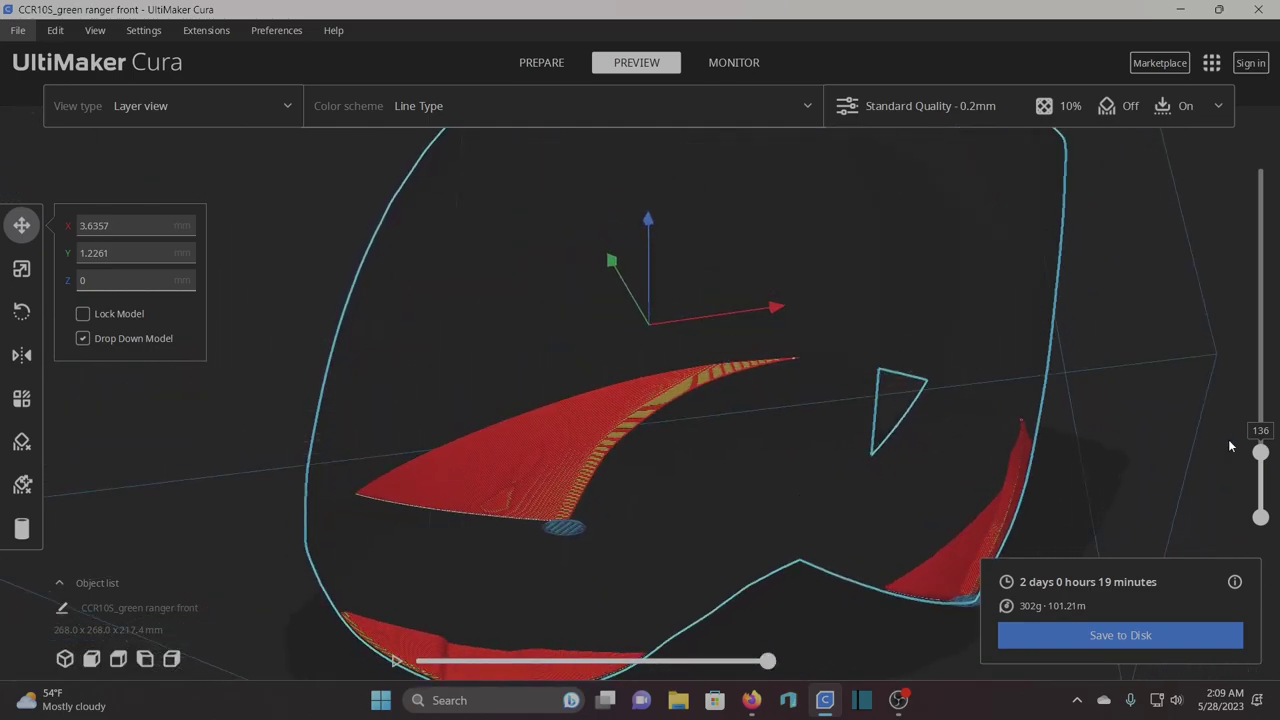
{"action": "left_click_drag", "start_coordinate": [1261, 453], "coordinate": [1261, 400]}
{"action": "right_click_drag", "start_coordinate": [1080, 308], "coordinate": [446, 496]}
{"action": "left_click_drag", "start_coordinate": [1261, 400], "coordinate": [1261, 372]}
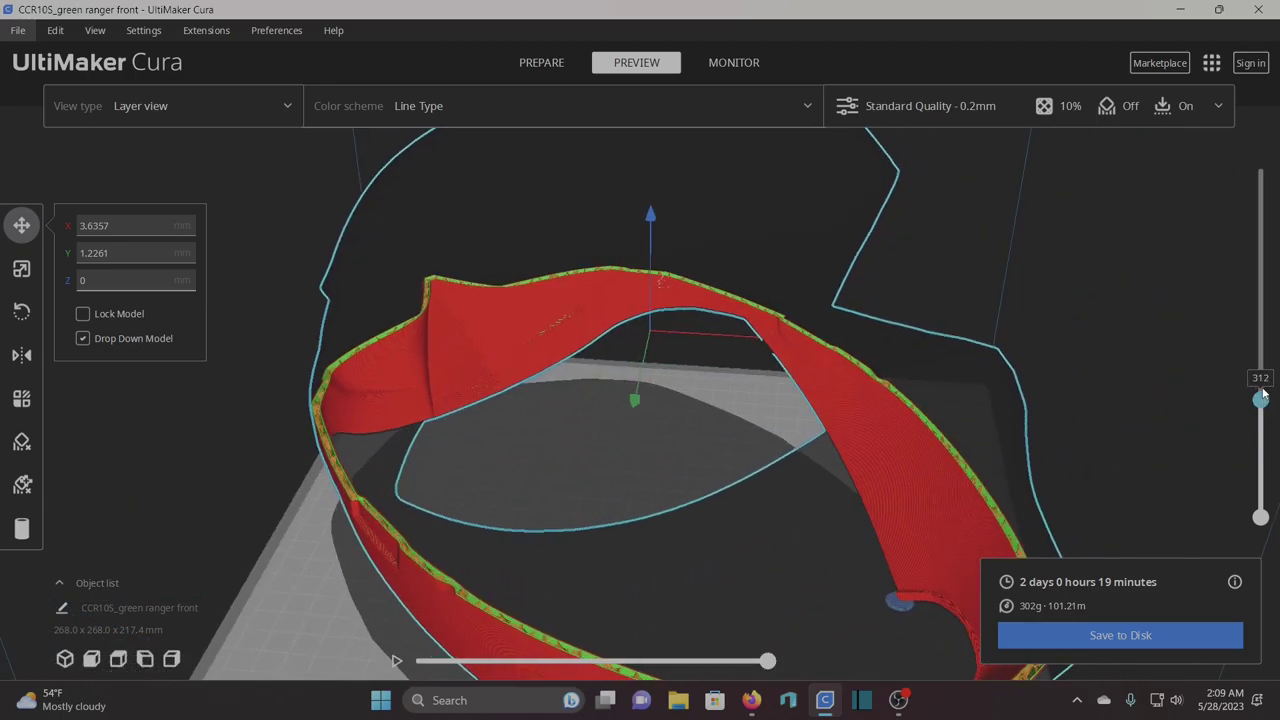
{"action": "right_click_drag", "start_coordinate": [1059, 454], "coordinate": [824, 369]}
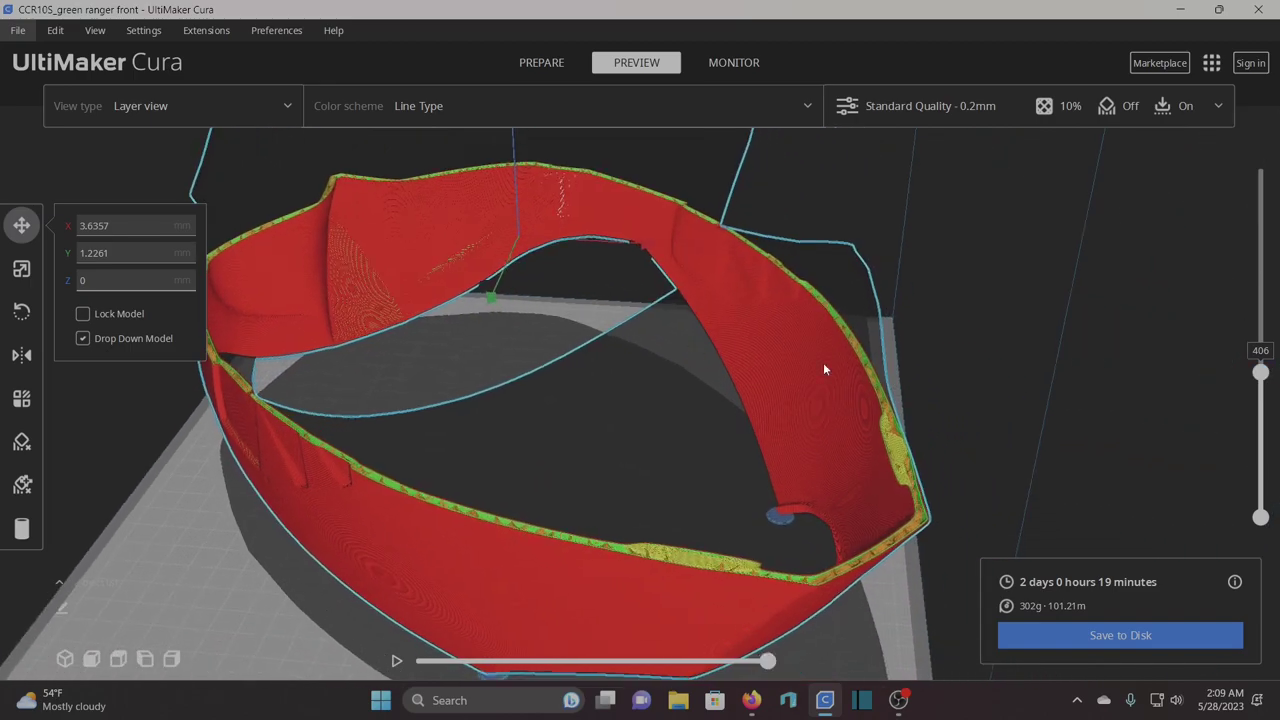
{"action": "right_click_drag", "start_coordinate": [1097, 475], "coordinate": [1085, 478]}
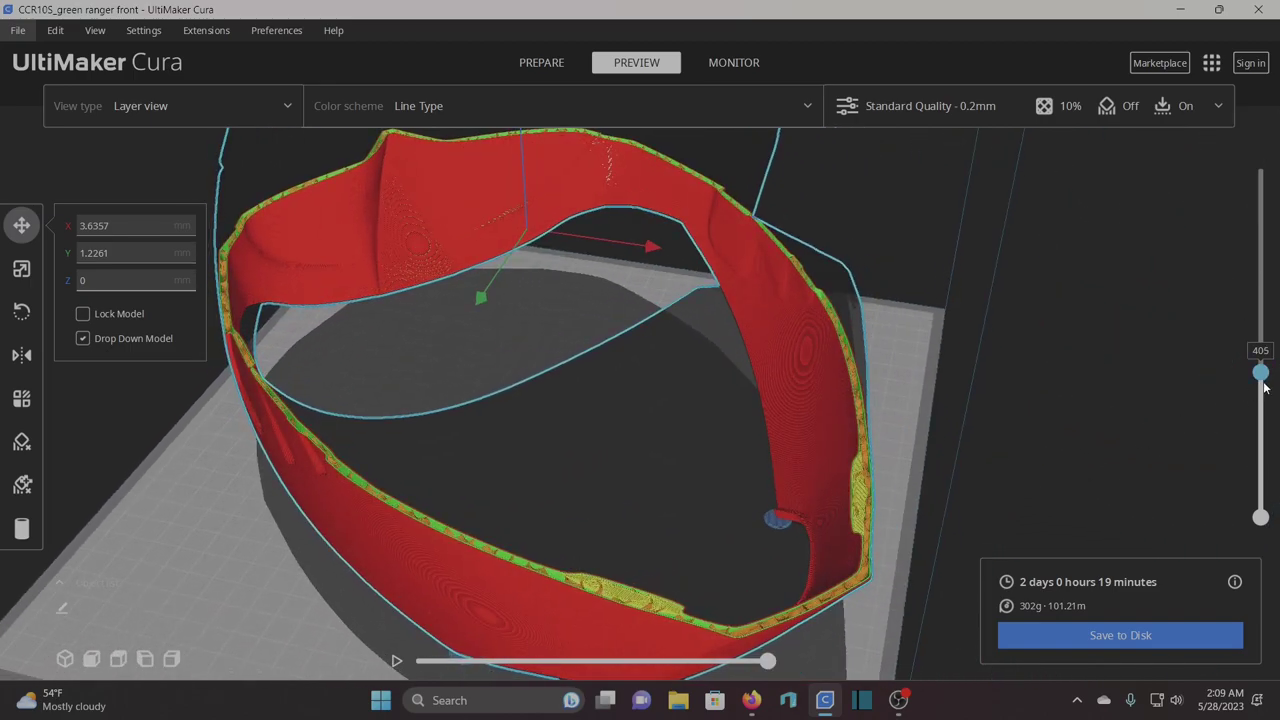
Show the upper layers and inspect the shell from above and a low side view
{"action": "scroll", "coordinate": [1263, 383], "scroll_direction": "up", "scroll_amount": 5}
{"action": "scroll", "coordinate": [1261, 380], "scroll_direction": "up", "scroll_amount": 10}
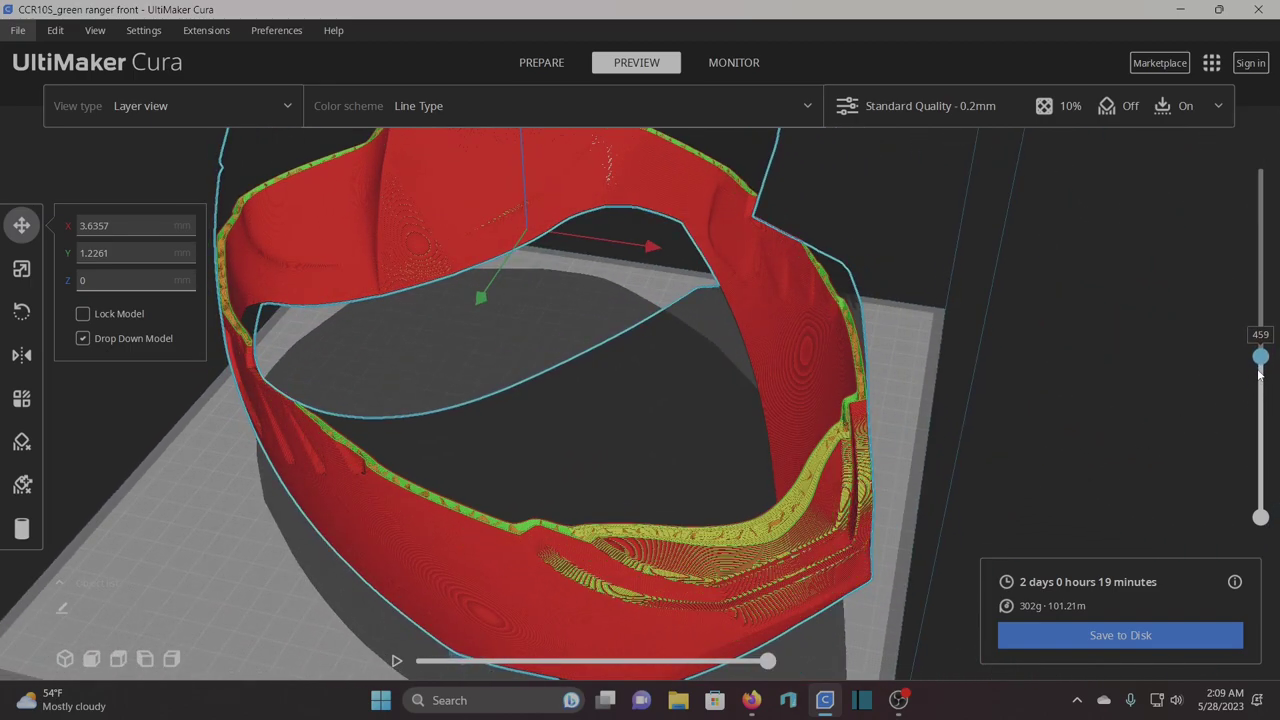
{"action": "scroll", "coordinate": [1251, 346], "scroll_direction": "up", "scroll_amount": 10}
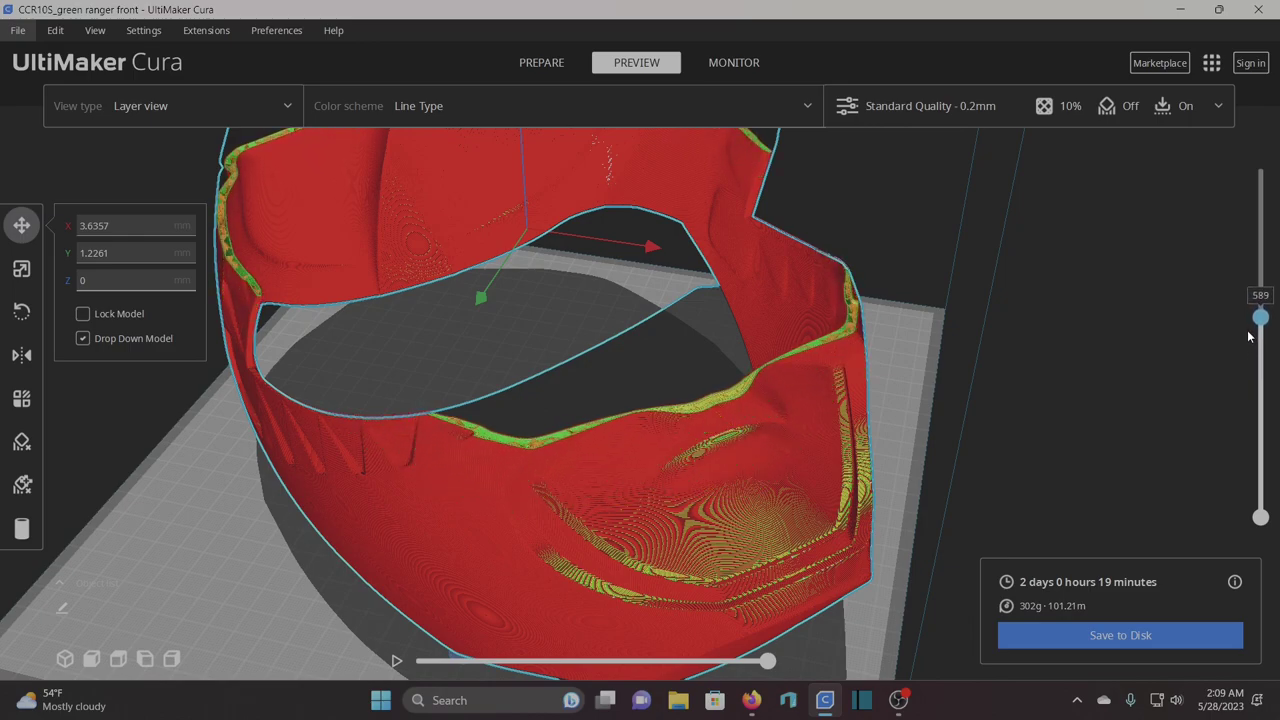
{"action": "scroll", "coordinate": [1244, 311], "scroll_direction": "up", "scroll_amount": 12}
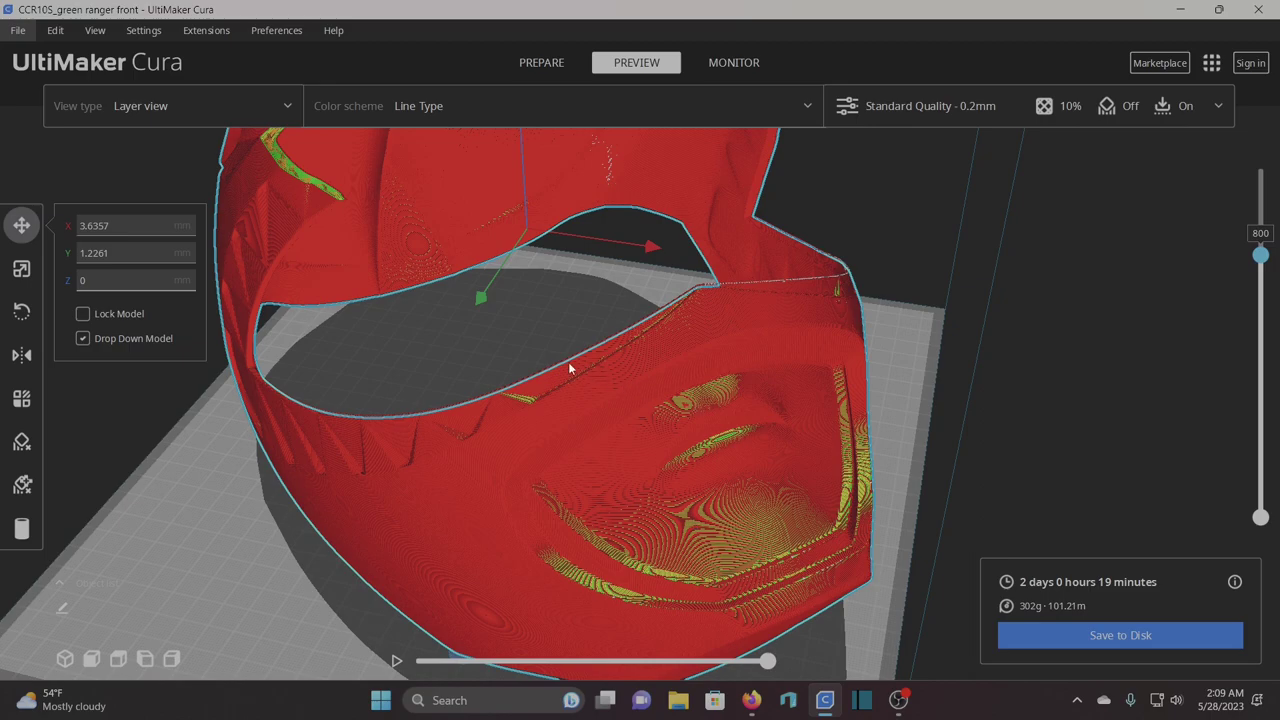
{"action": "right_click_drag", "start_coordinate": [568, 362], "coordinate": [1108, 334]}
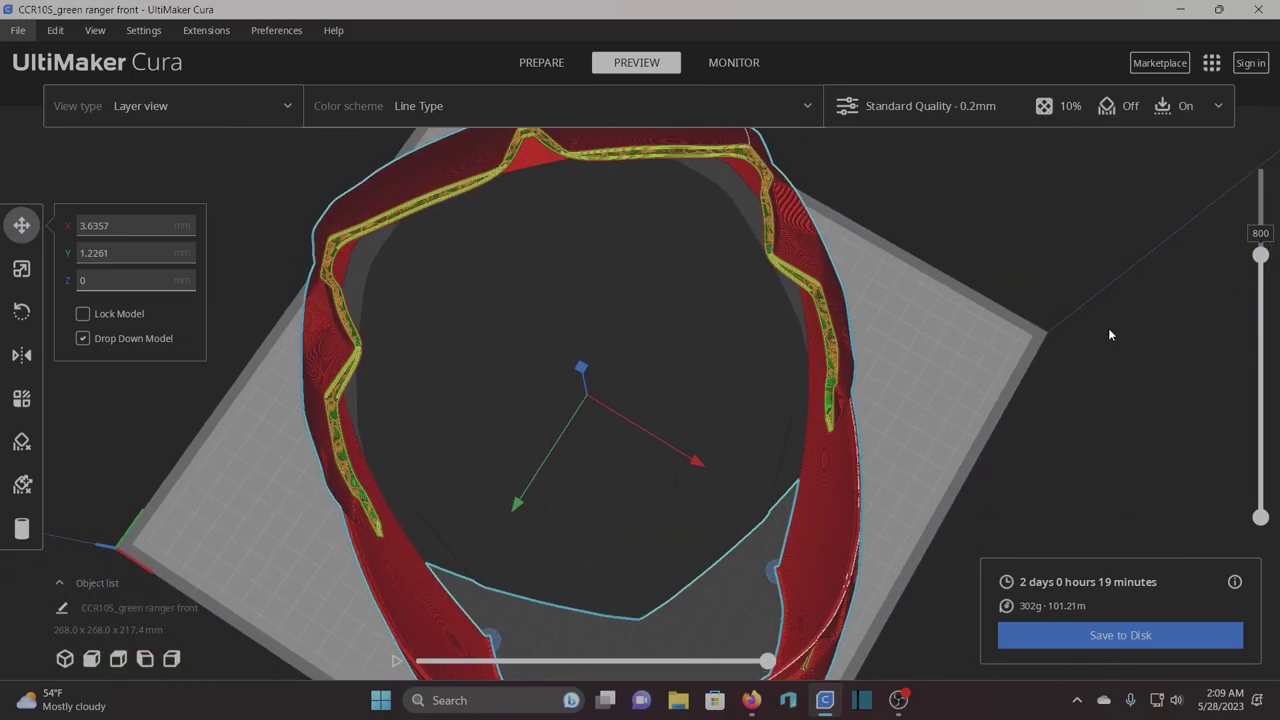
{"action": "left_click_drag", "start_coordinate": [1259, 252], "coordinate": [1255, 223]}
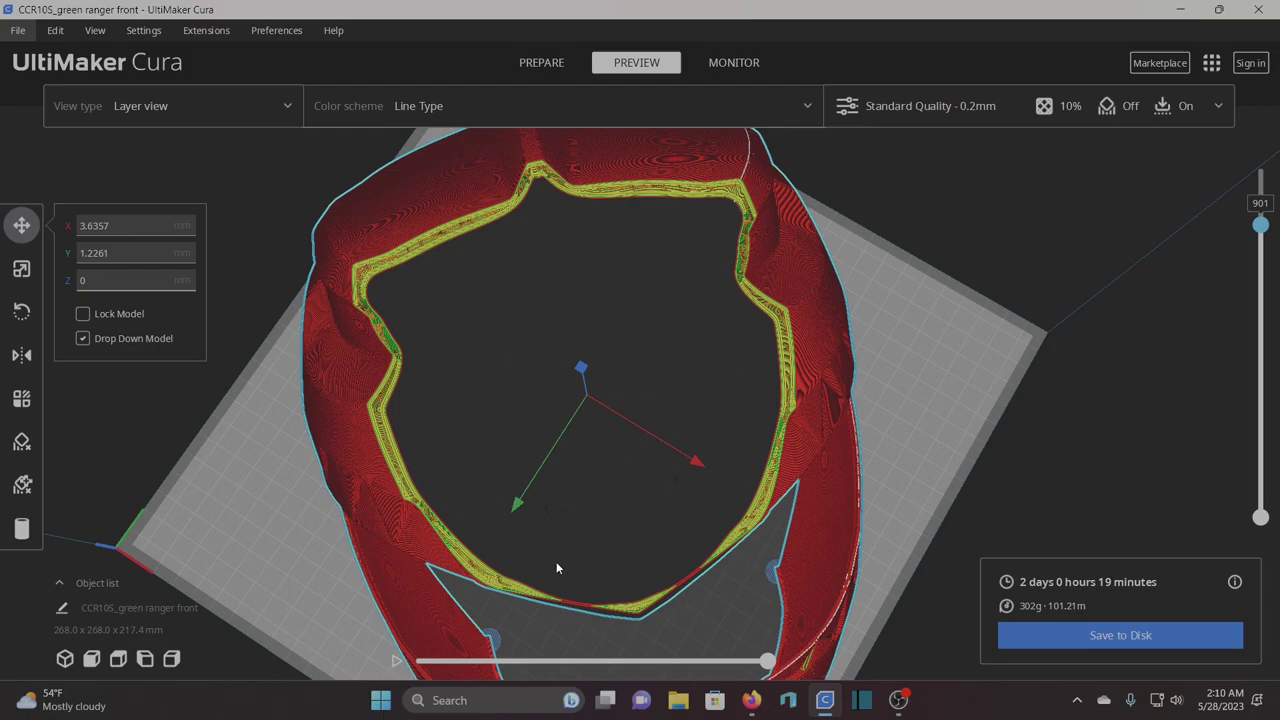
{"action": "right_click_drag", "start_coordinate": [310, 527], "coordinate": [537, 370]}
{"action": "scroll", "coordinate": [597, 274], "scroll_direction": "down", "scroll_amount": 5}
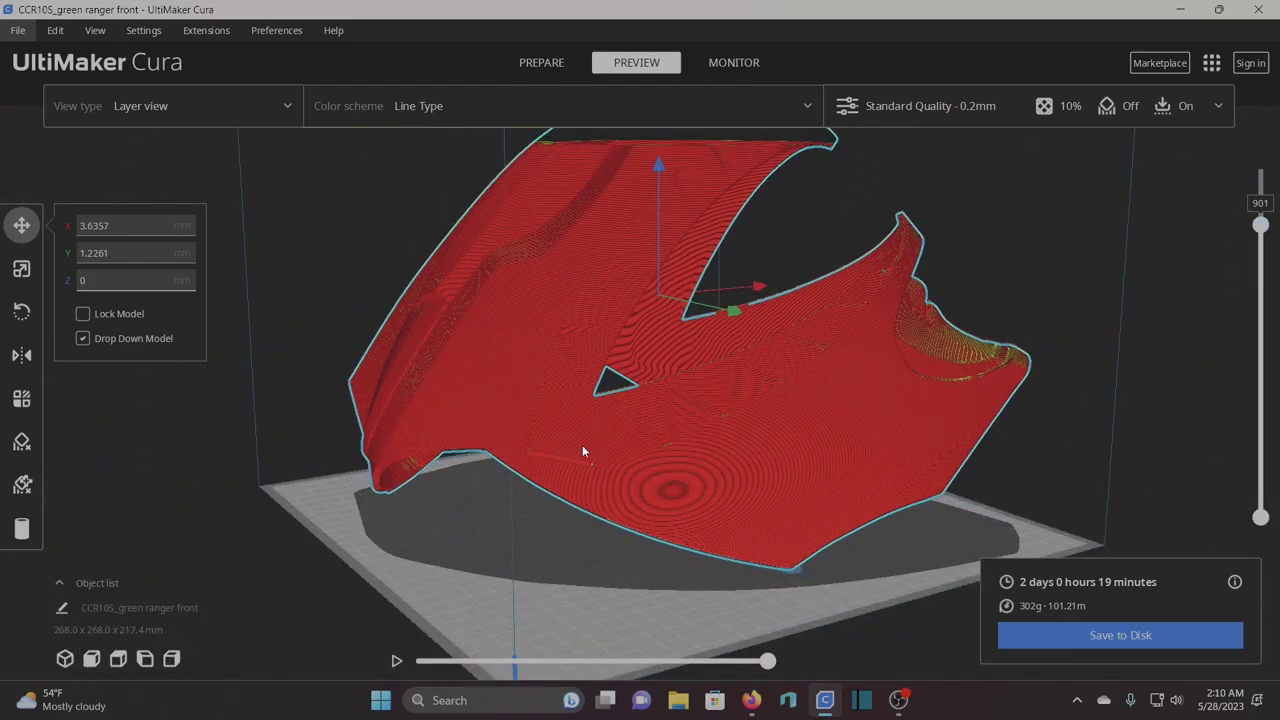
{"action": "right_click_drag", "start_coordinate": [583, 452], "coordinate": [645, 446]}
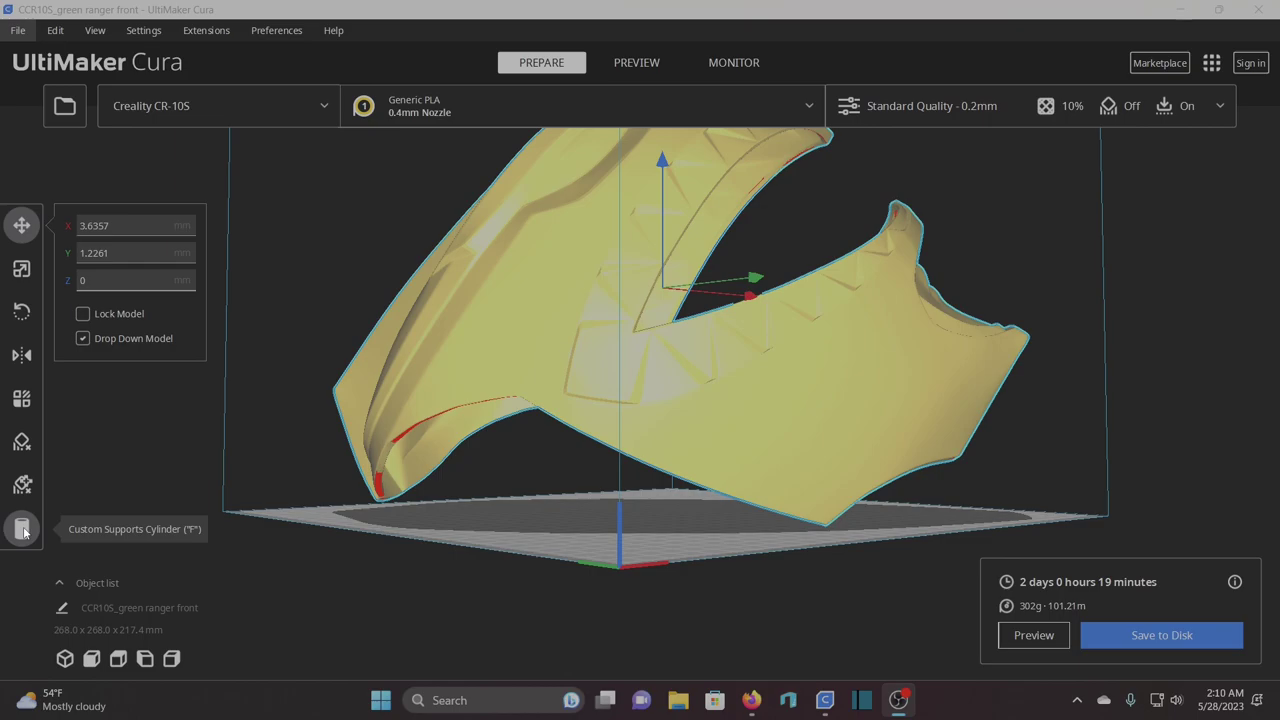
Choose the Cylinder custom support with size 8 mm and view the helmet's underside
{"action": "left_click", "coordinate": [27, 537]}
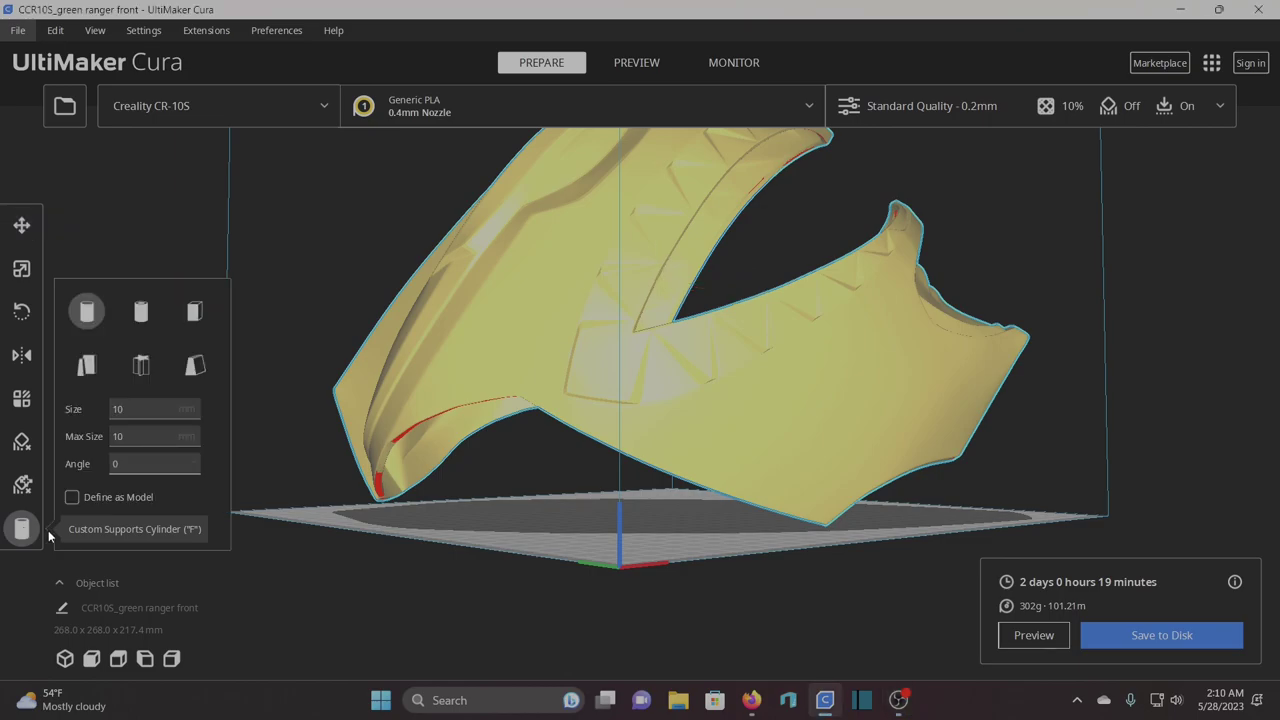
{"action": "double_click", "coordinate": [129, 408]}
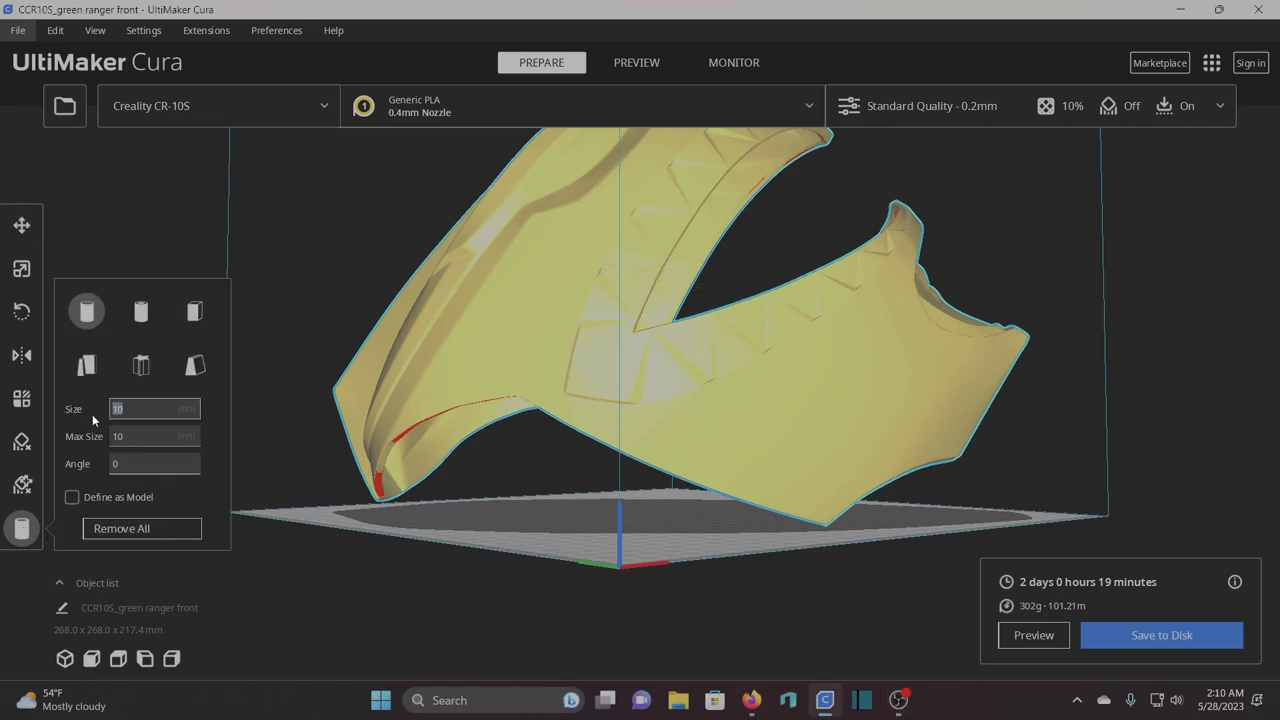
{"action": "type", "text": "8"}
{"action": "right_click_drag", "start_coordinate": [530, 520], "coordinate": [502, 358]}
{"action": "scroll", "coordinate": [575, 365], "scroll_direction": "up", "scroll_amount": 5}
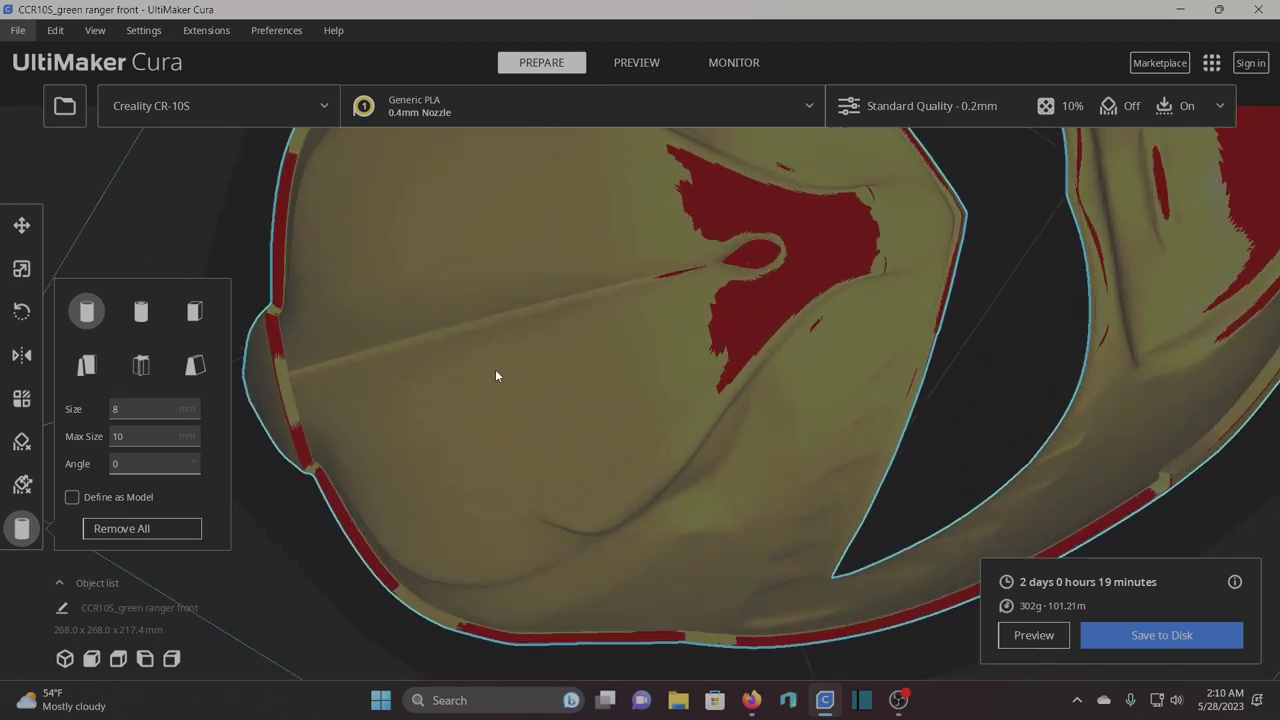
{"action": "middle_click_drag", "start_coordinate": [258, 430], "coordinate": [564, 425]}
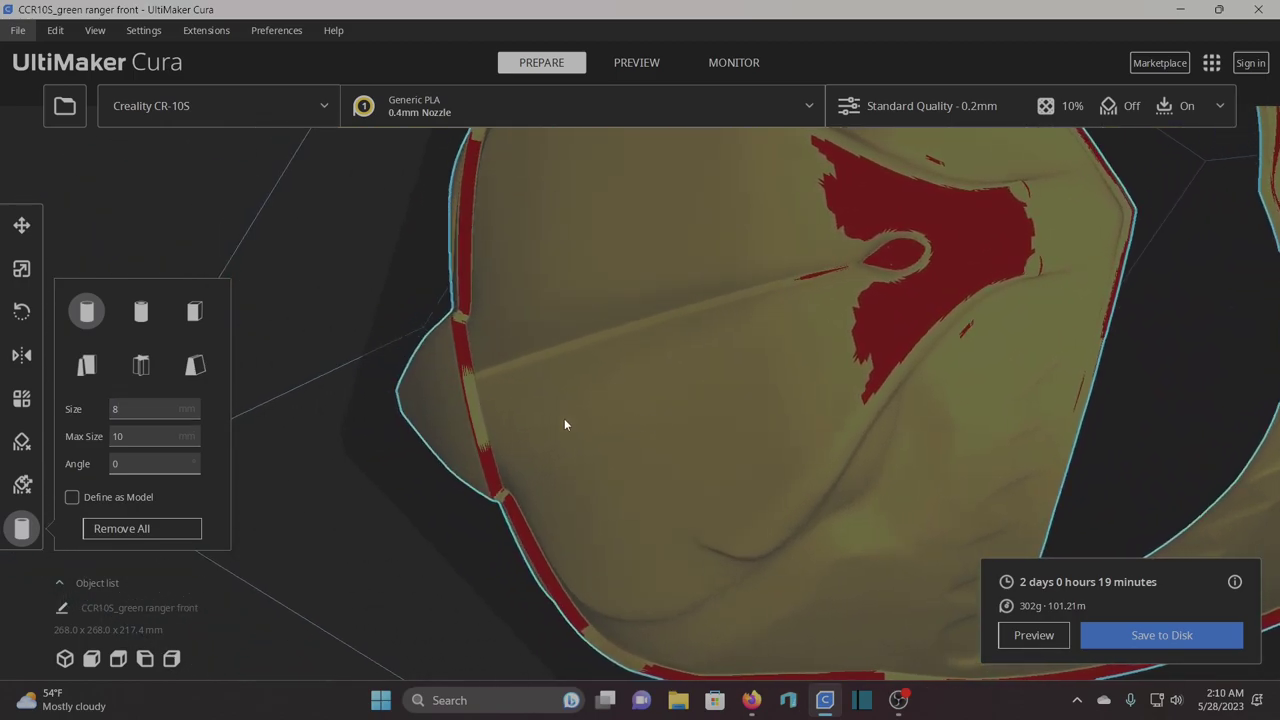
Place a column of 8 mm cylinder supports along the front helmet's rim edge
{"action": "left_click", "coordinate": [474, 415]}
{"action": "left_click", "coordinate": [466, 392]}
{"action": "left_click", "coordinate": [464, 365]}
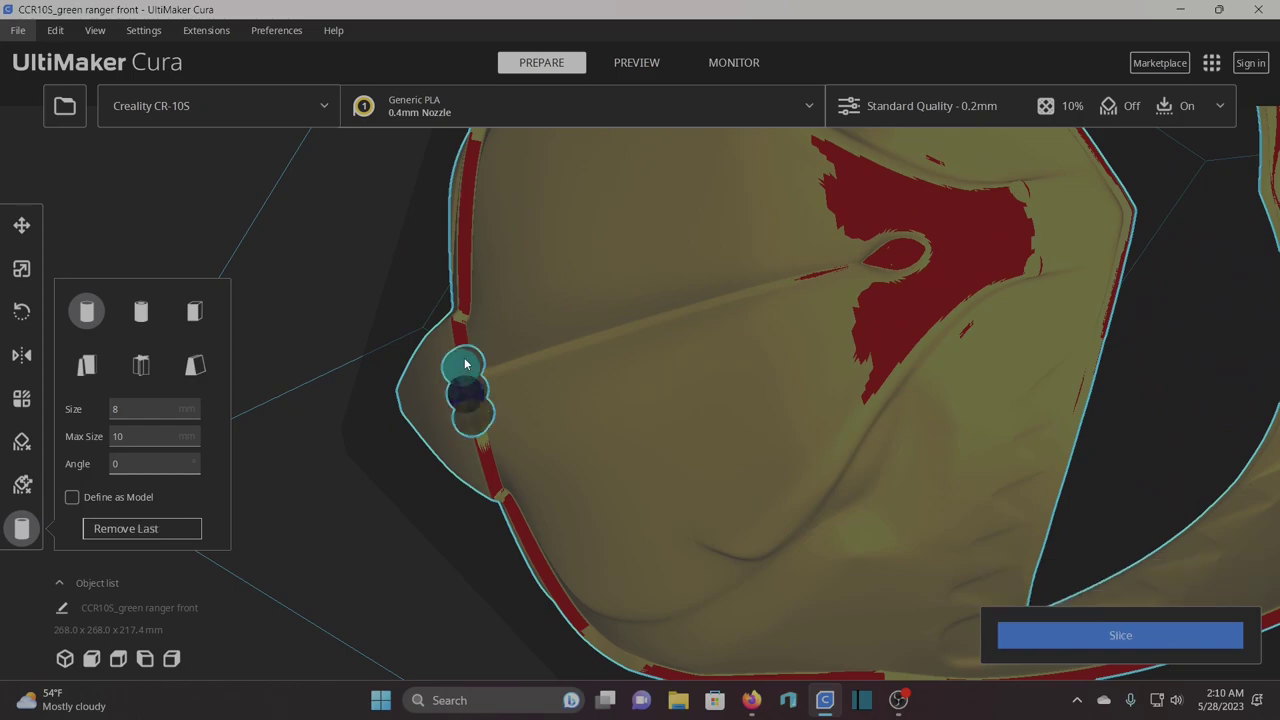
{"action": "left_click", "coordinate": [459, 339]}
{"action": "left_click", "coordinate": [461, 313]}
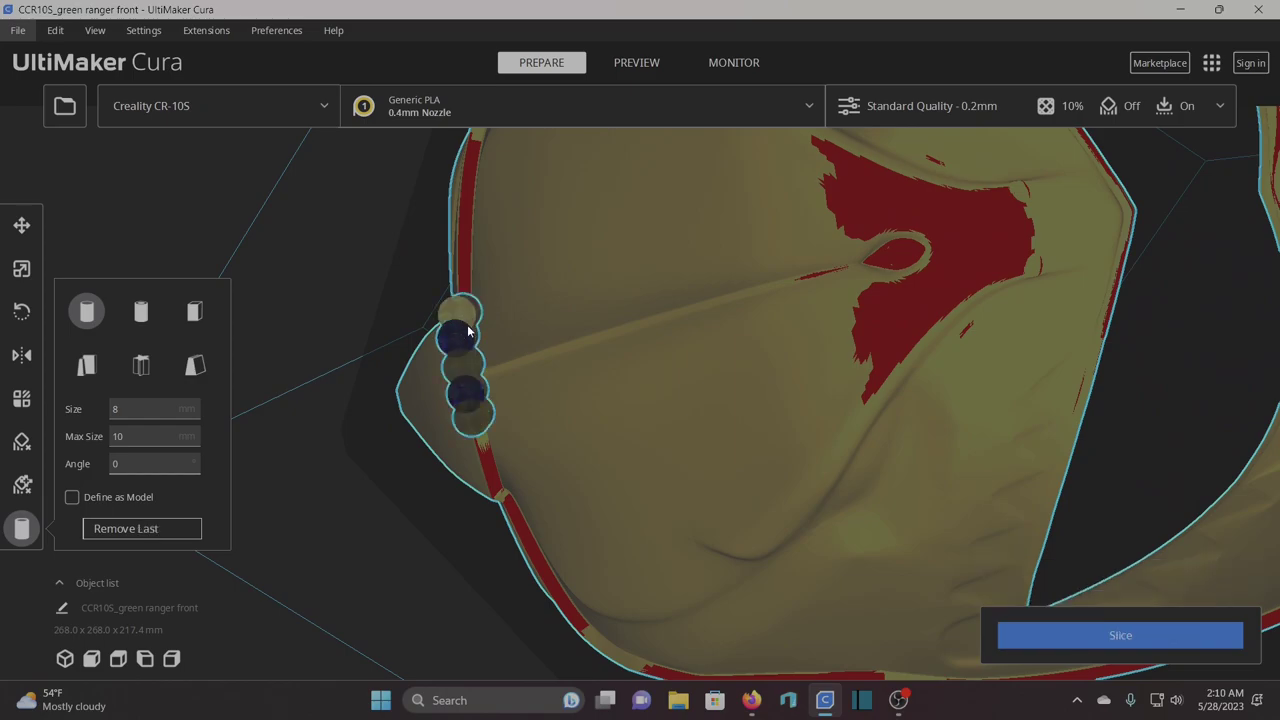
{"action": "left_click", "coordinate": [478, 444]}
{"action": "left_click", "coordinate": [489, 467]}
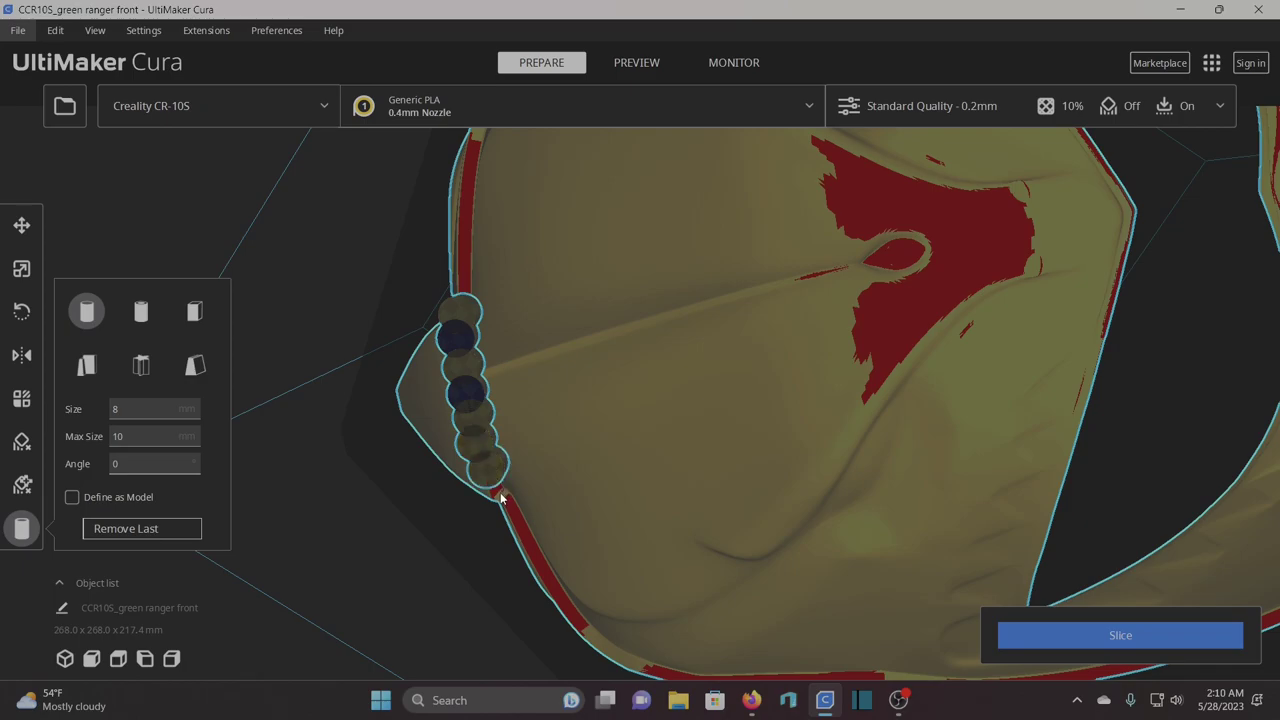
{"action": "left_click", "coordinate": [497, 498]}
{"action": "left_click", "coordinate": [458, 290]}
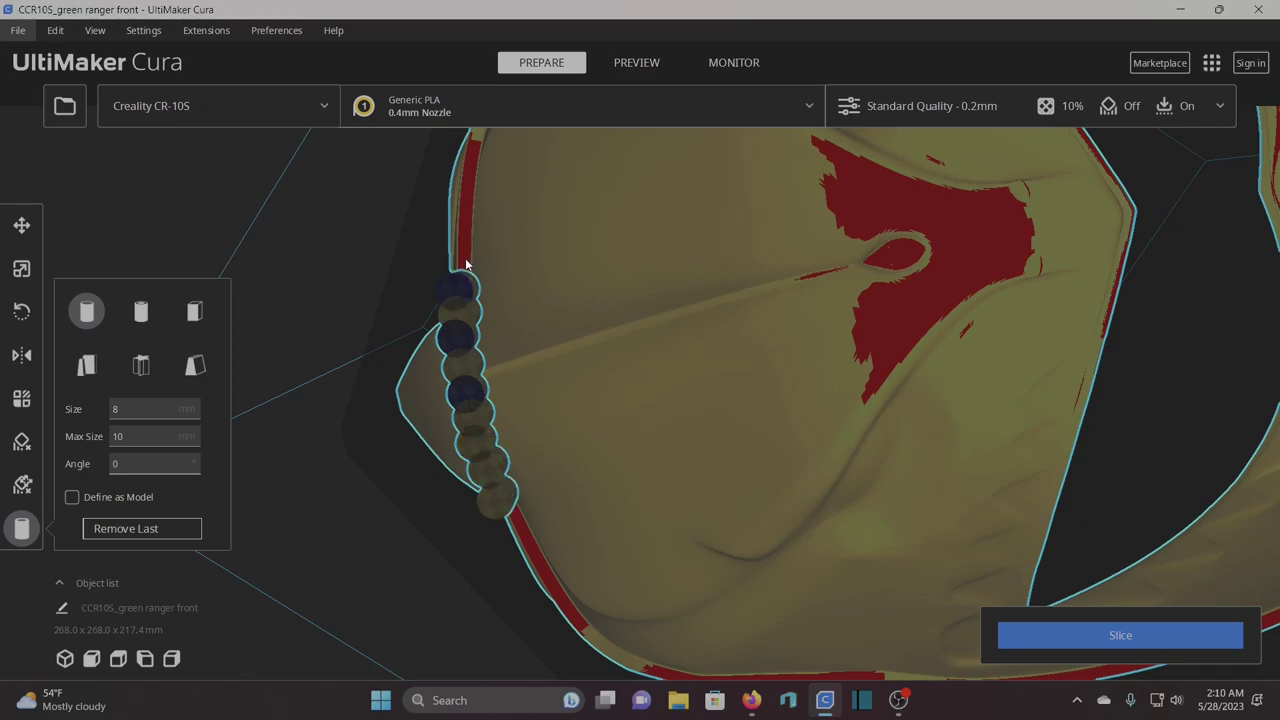
{"action": "left_click", "coordinate": [466, 260]}
{"action": "left_click", "coordinate": [466, 226]}
{"action": "left_click", "coordinate": [468, 203]}
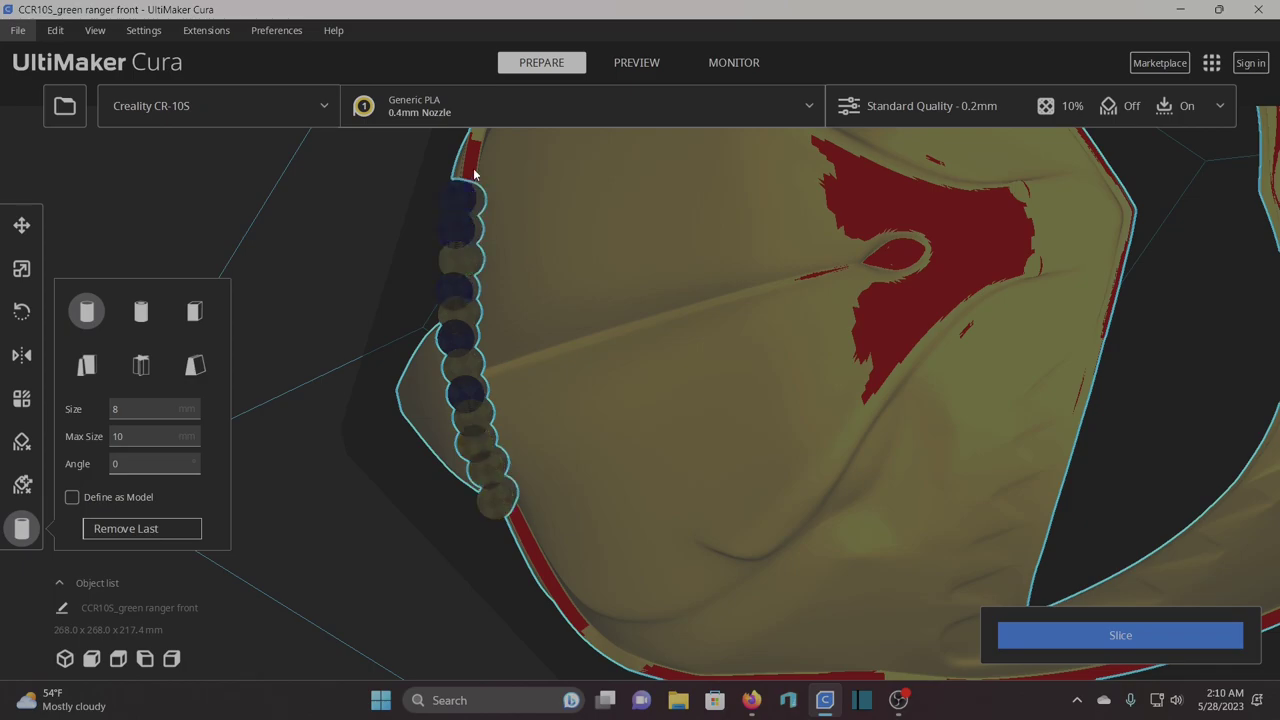
{"action": "left_click", "coordinate": [474, 174]}
Continue the cylinder supports along the helmet's top edge, covering the red overhang
{"action": "right_click_drag", "start_coordinate": [474, 174], "coordinate": [524, 298]}
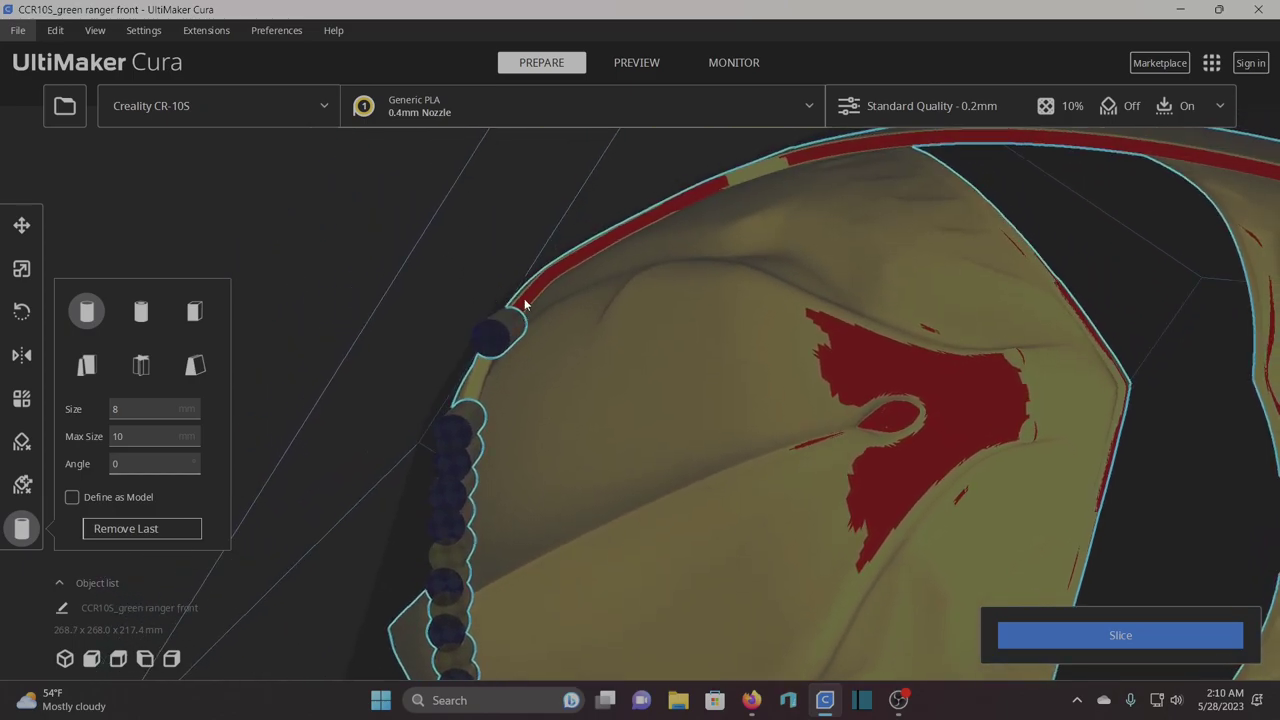
{"action": "left_click", "coordinate": [519, 313]}
{"action": "left_click", "coordinate": [533, 293]}
{"action": "left_click", "coordinate": [552, 280]}
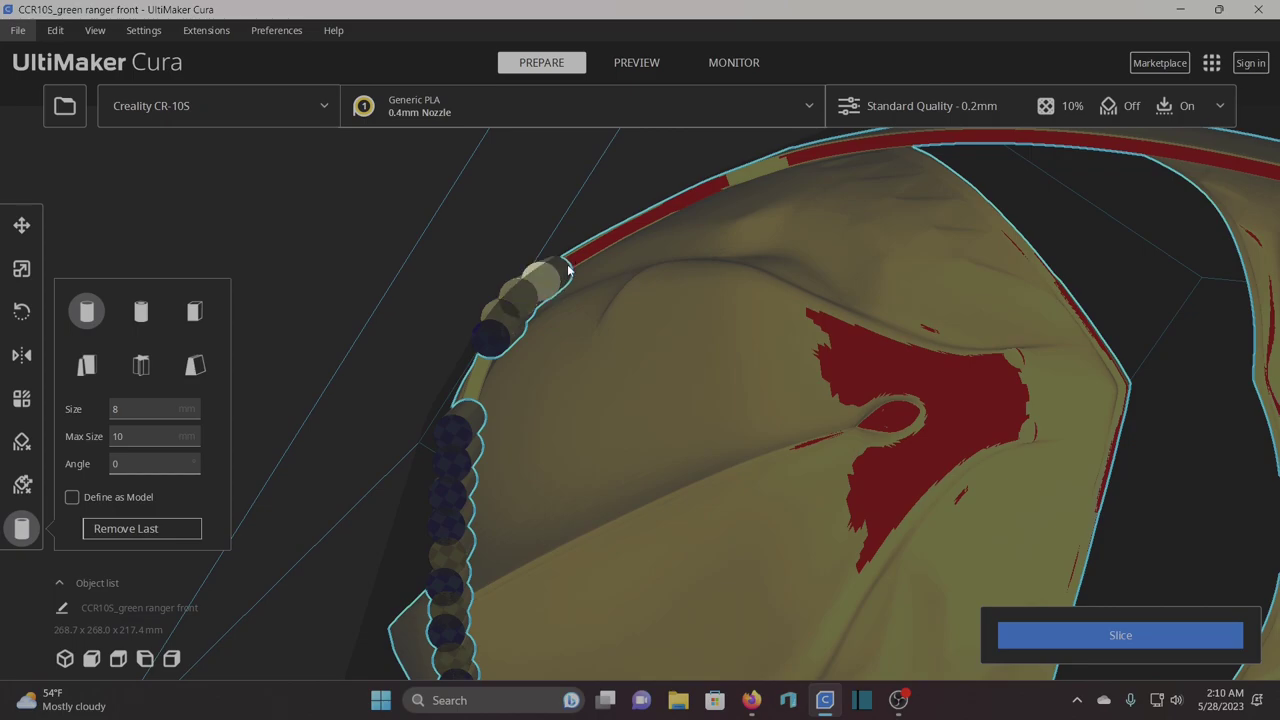
{"action": "left_click", "coordinate": [572, 267]}
{"action": "left_click", "coordinate": [579, 250]}
{"action": "left_click", "coordinate": [606, 238]}
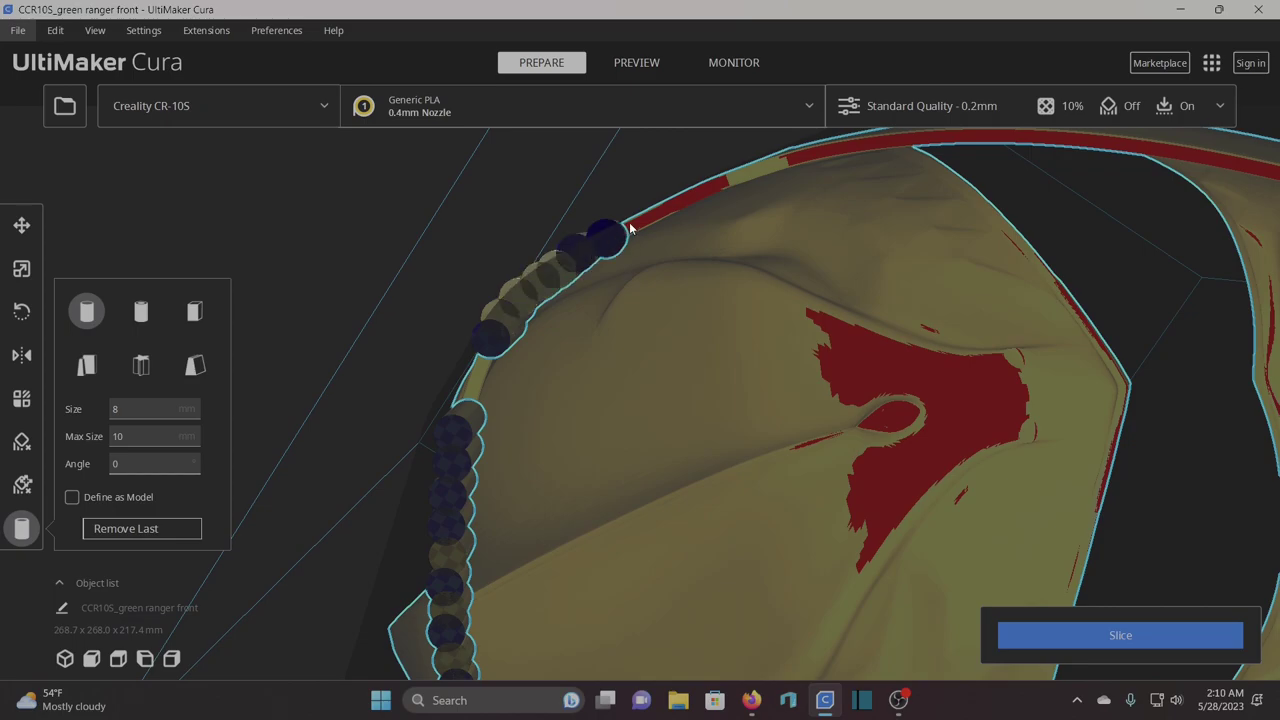
{"action": "left_click", "coordinate": [634, 226]}
{"action": "left_click", "coordinate": [662, 218]}
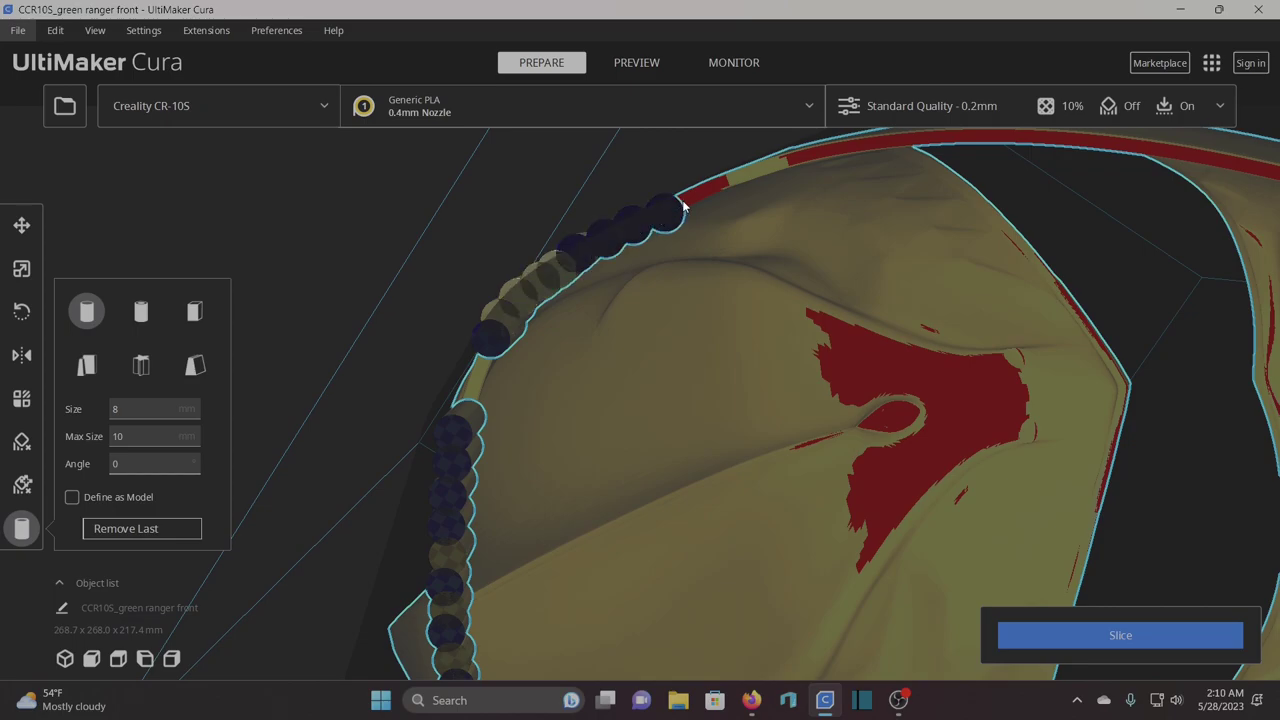
{"action": "left_click", "coordinate": [690, 200]}
{"action": "right_click_drag", "start_coordinate": [700, 198], "coordinate": [624, 340]}
{"action": "left_click", "coordinate": [611, 319]}
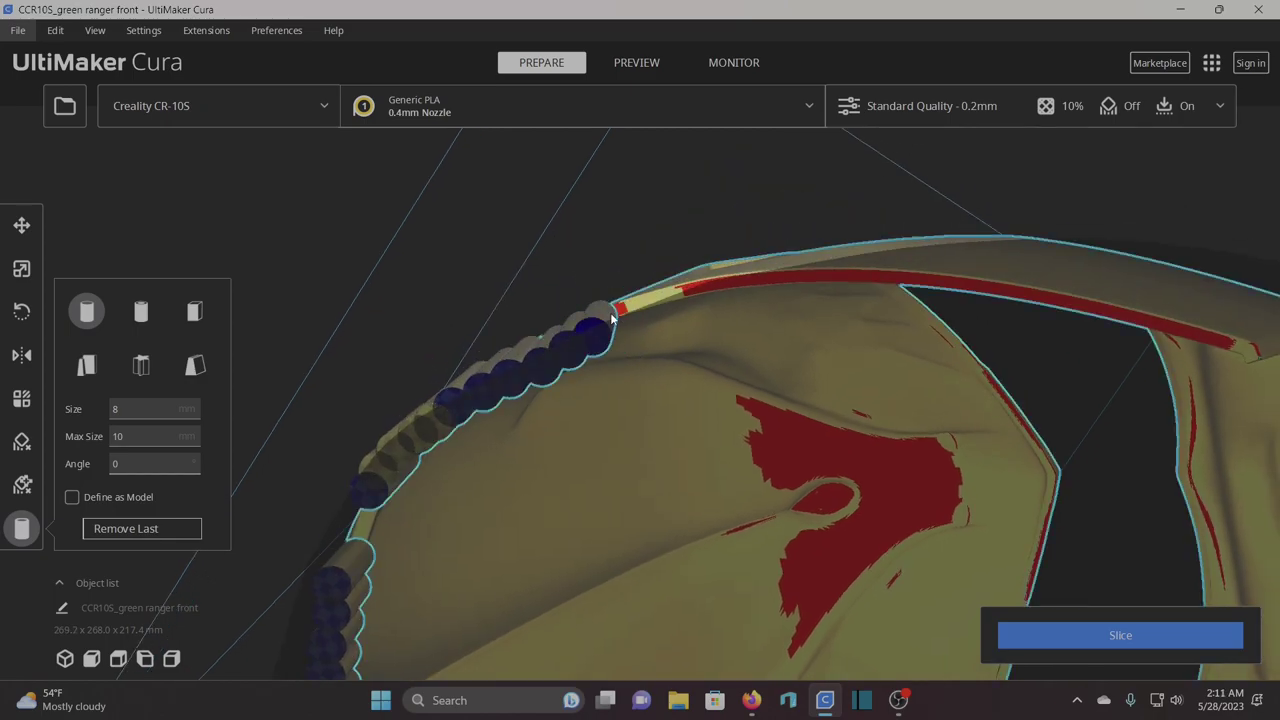
{"action": "left_click", "coordinate": [690, 292]}
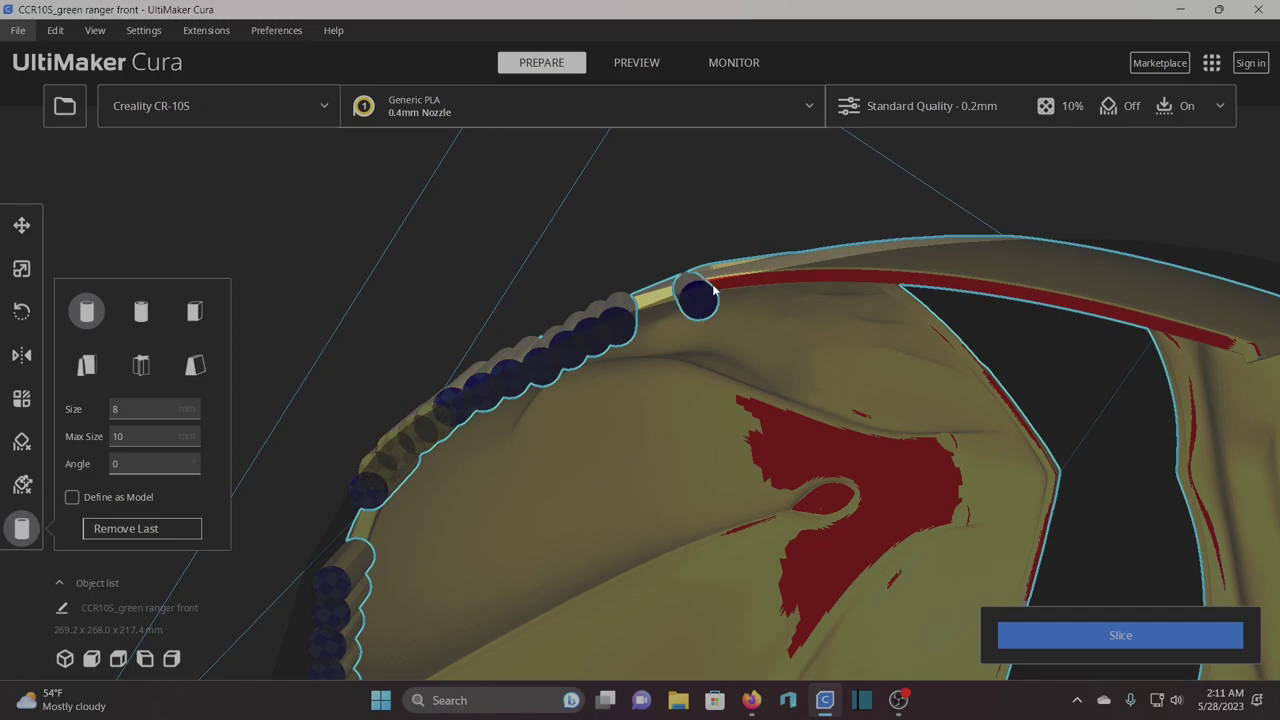
Orbit around the sliced front helmet to inspect its cylinder supports
{"action": "right_click_drag", "start_coordinate": [690, 292], "coordinate": [655, 316]}
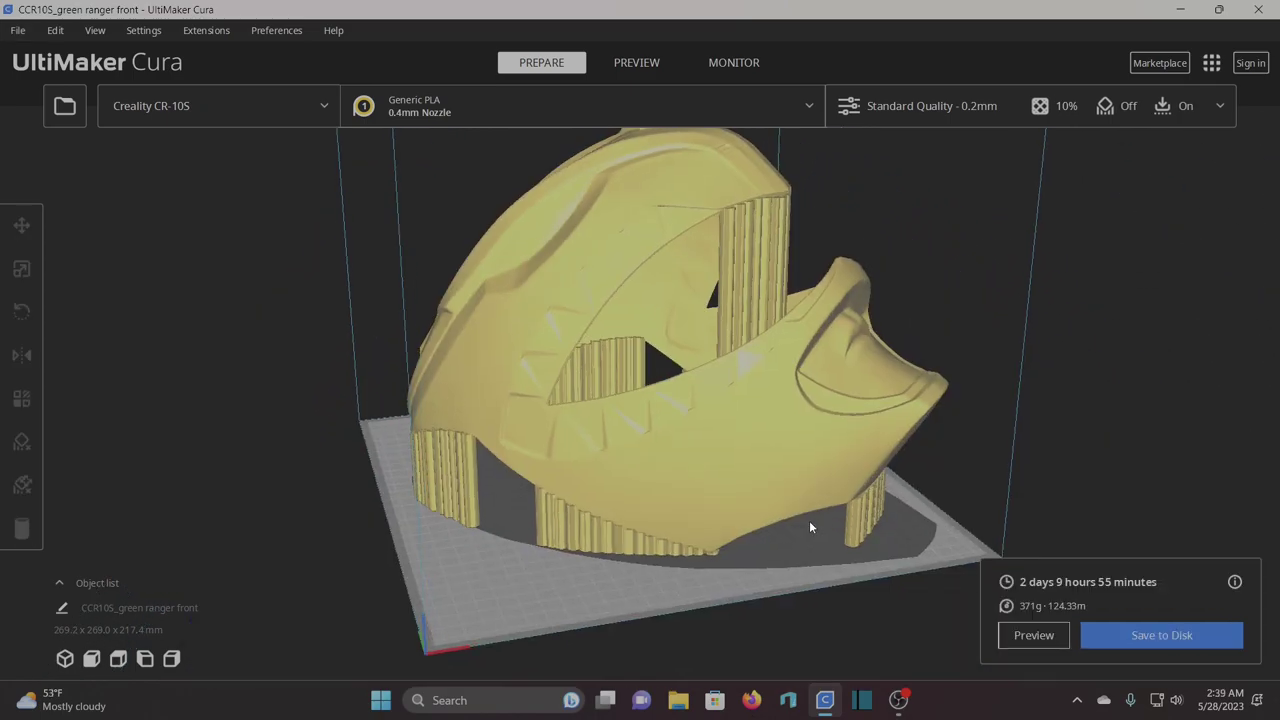
{"action": "mouse_move", "coordinate": [809, 520]}
{"action": "right_mouse_down"}
{"action": "mouse_move", "coordinate": [760, 443]}
{"action": "mouse_move", "coordinate": [771, 409]}
{"action": "mouse_move", "coordinate": [906, 438]}
{"action": "mouse_move", "coordinate": [911, 449]}
{"action": "mouse_move", "coordinate": [876, 451]}
{"action": "mouse_move", "coordinate": [839, 511]}
{"action": "mouse_move", "coordinate": [735, 558]}
{"action": "mouse_move", "coordinate": [620, 496]}
{"action": "mouse_move", "coordinate": [817, 541]}
{"action": "right_mouse_up"}
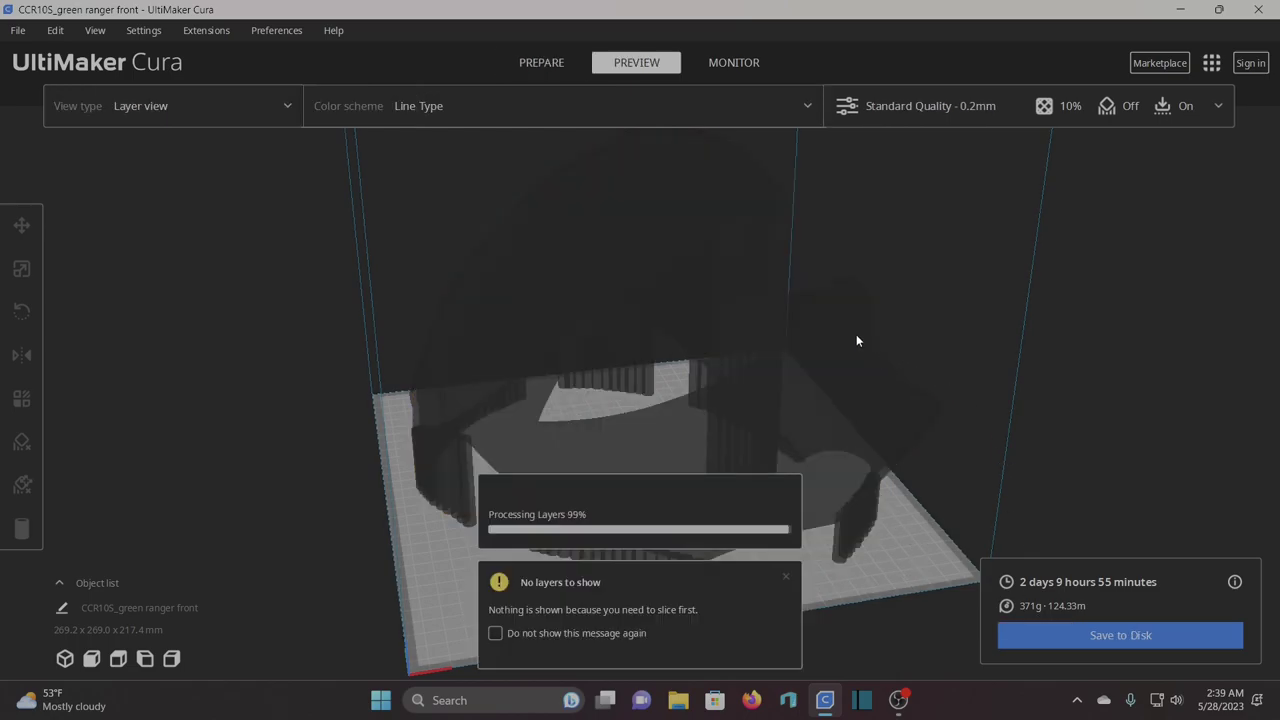
{"action": "right_click_drag", "start_coordinate": [860, 296], "coordinate": [848, 410]}
Scrub the layer slider down to the lower layers, then back up to the top
{"action": "left_click_drag", "start_coordinate": [1261, 170], "coordinate": [1224, 236]}
{"action": "scroll", "coordinate": [870, 390], "scroll_direction": "up", "scroll_amount": 5}
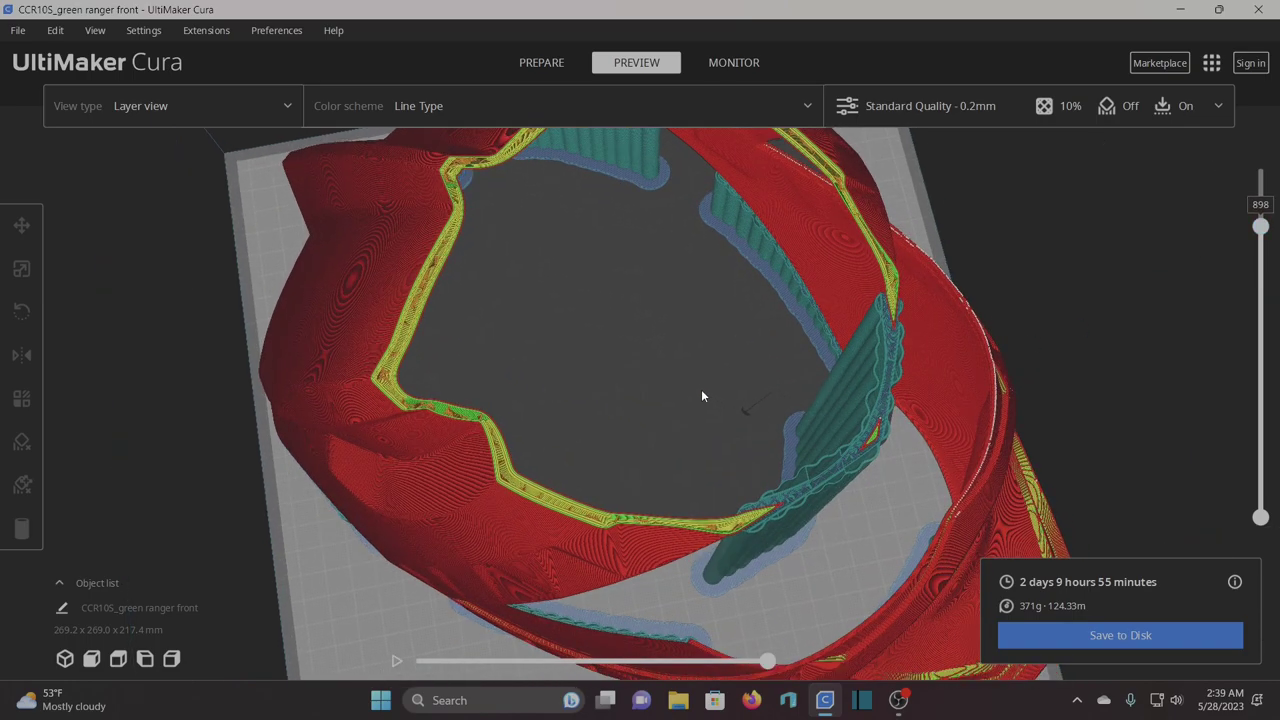
{"action": "right_click_drag", "start_coordinate": [702, 396], "coordinate": [752, 309]}
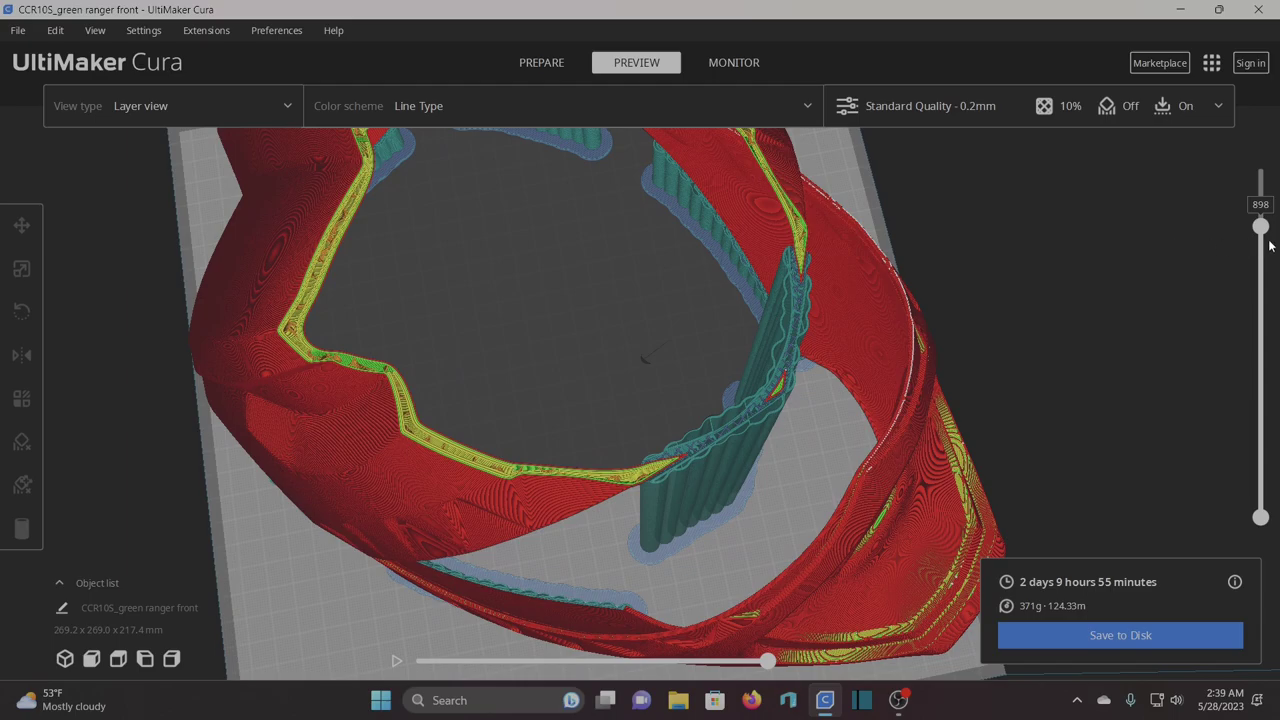
{"action": "left_click_drag", "start_coordinate": [1262, 224], "coordinate": [1208, 146]}
{"action": "scroll", "coordinate": [730, 400], "scroll_direction": "down", "scroll_amount": 5}
Orbit around the whole sliced helmet, then around the green ranger back model
{"action": "right_click_drag", "start_coordinate": [754, 471], "coordinate": [659, 401]}
{"action": "right_click_drag", "start_coordinate": [546, 436], "coordinate": [826, 419]}
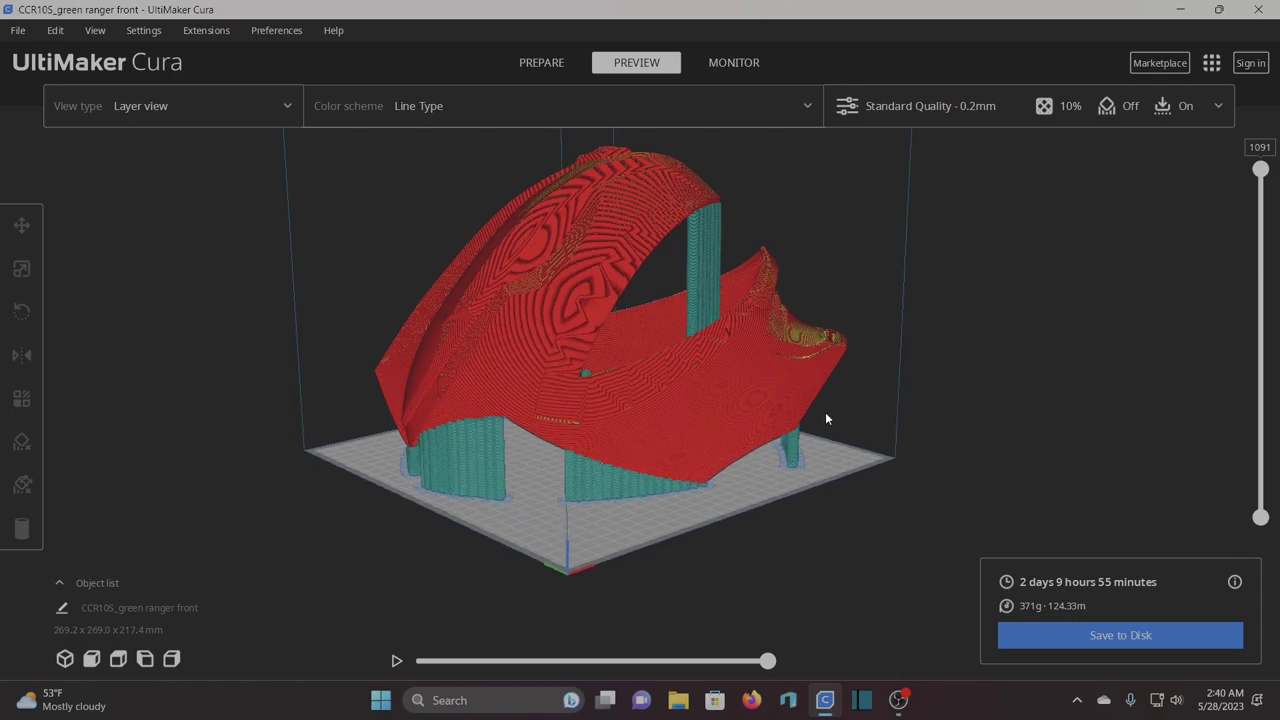
{"action": "right_click_drag", "start_coordinate": [532, 489], "coordinate": [603, 488]}
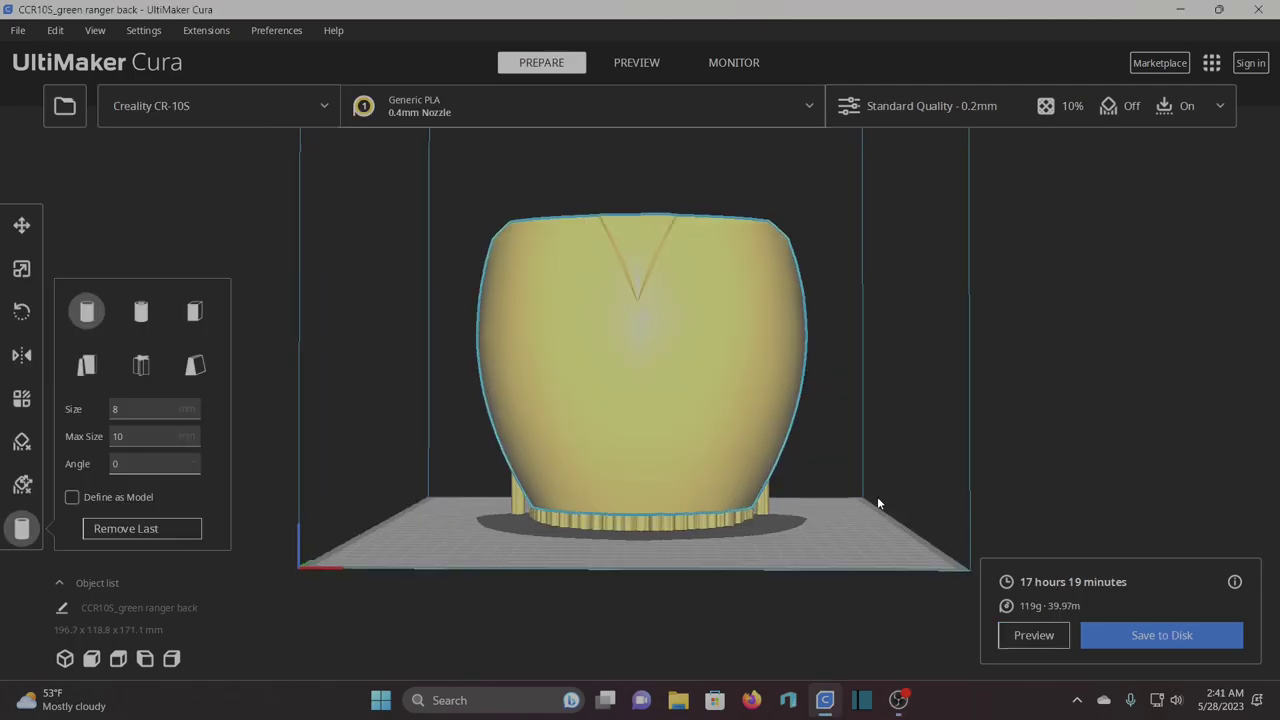
{"action": "right_click_drag", "start_coordinate": [877, 500], "coordinate": [290, 492]}
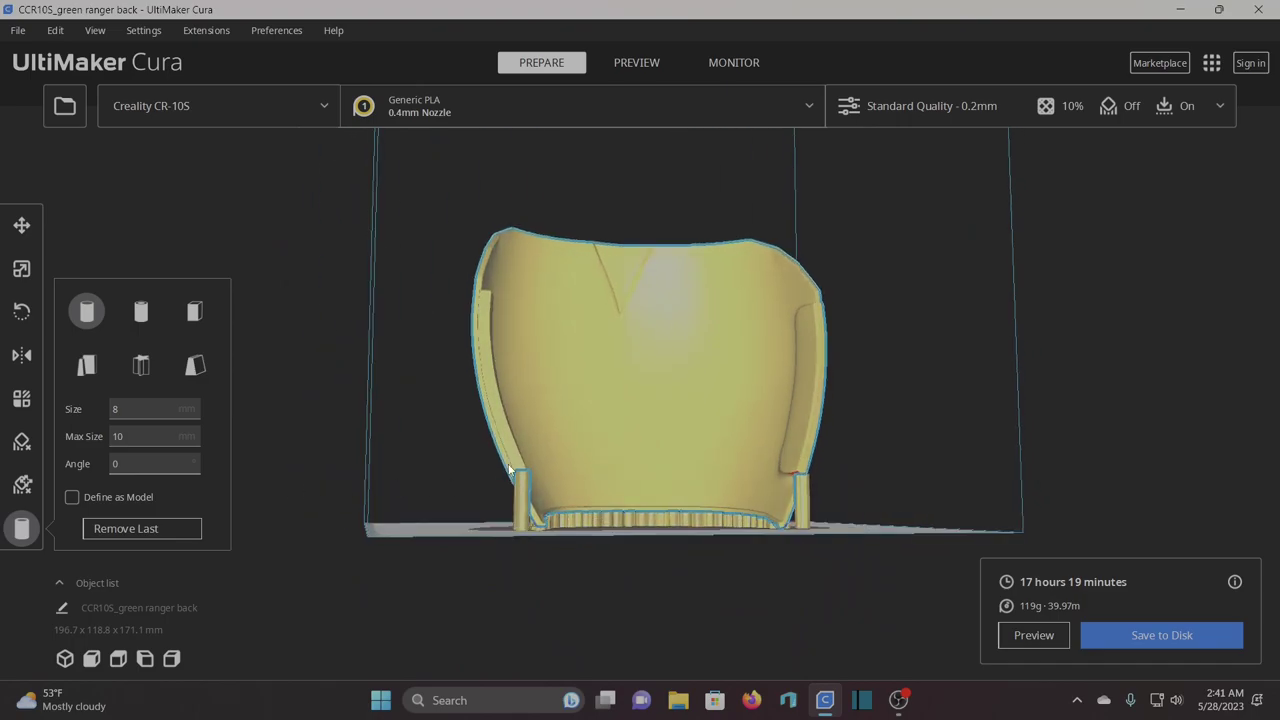
{"action": "right_click_drag", "start_coordinate": [598, 475], "coordinate": [1090, 514]}
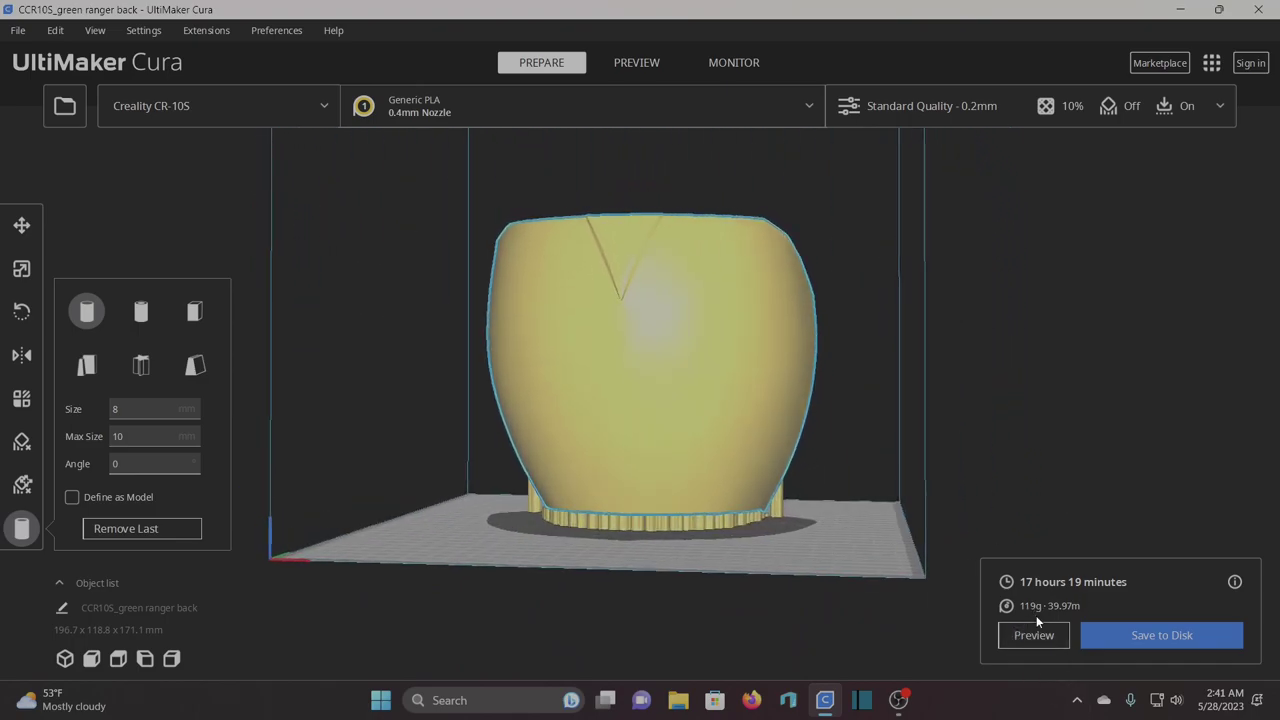